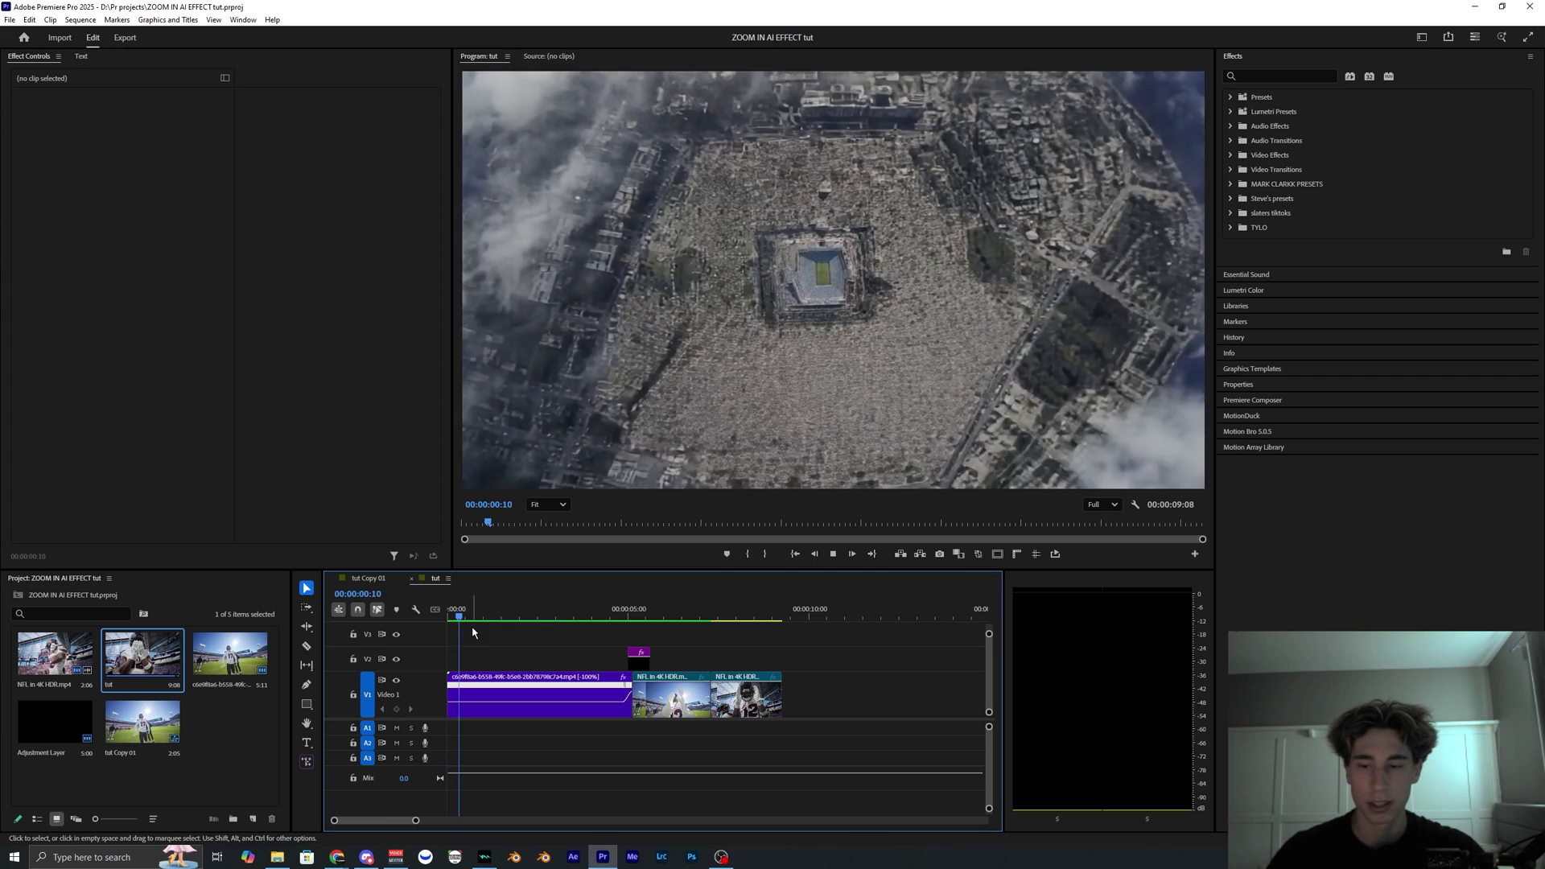
Preview the original footage in the tut Copy 01 sequence and the completed zoom effect in the tut sequence
{"action": "left_click", "coordinate": [367, 578]}
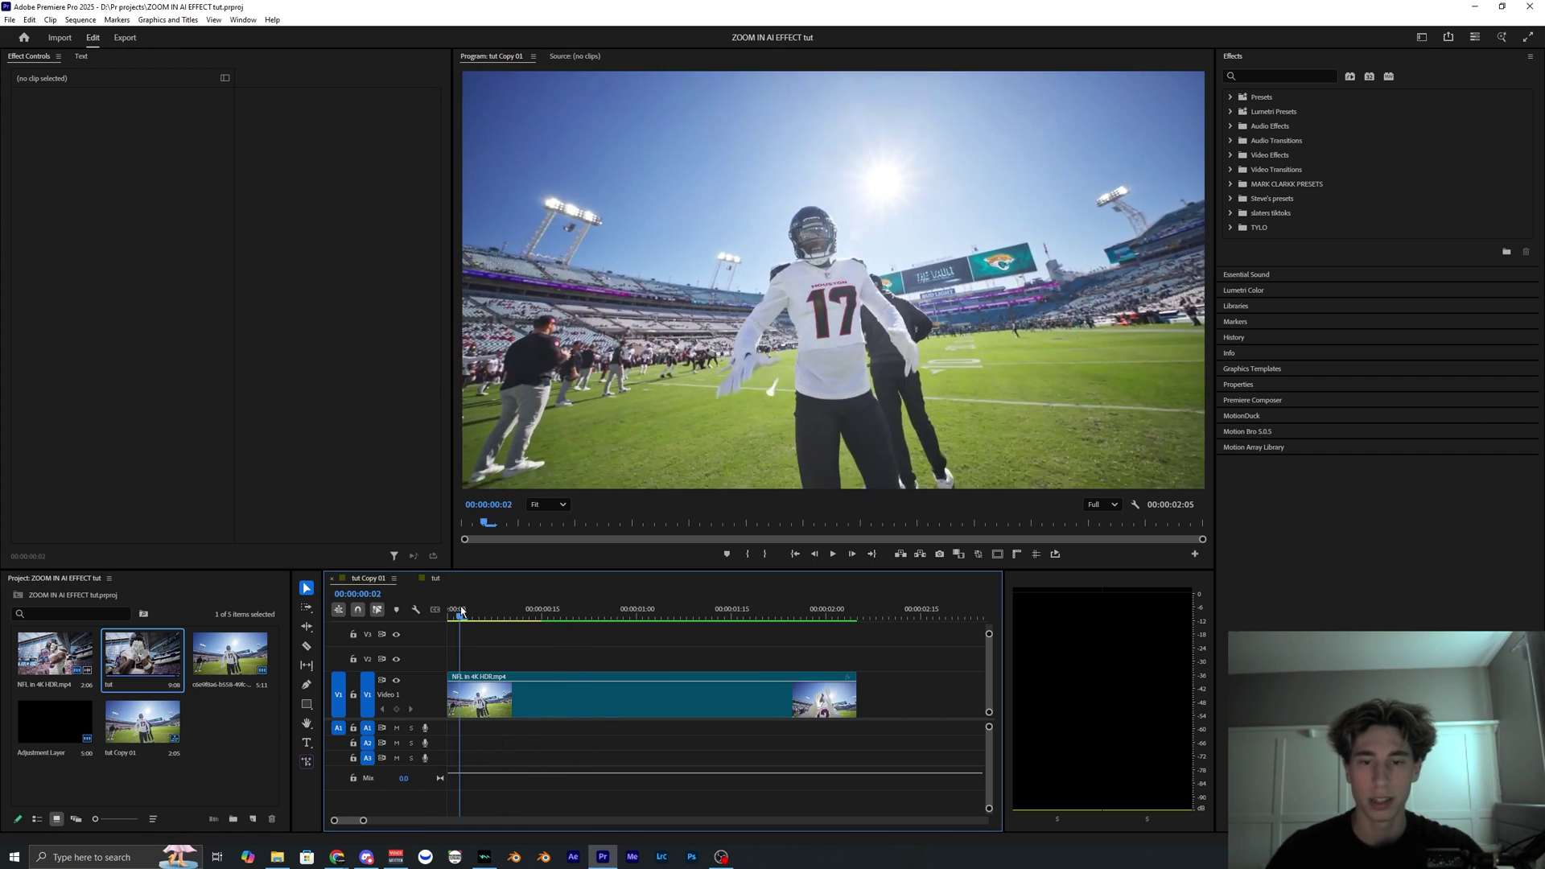
{"action": "left_click_drag", "start_coordinate": [457, 610], "coordinate": [514, 616]}
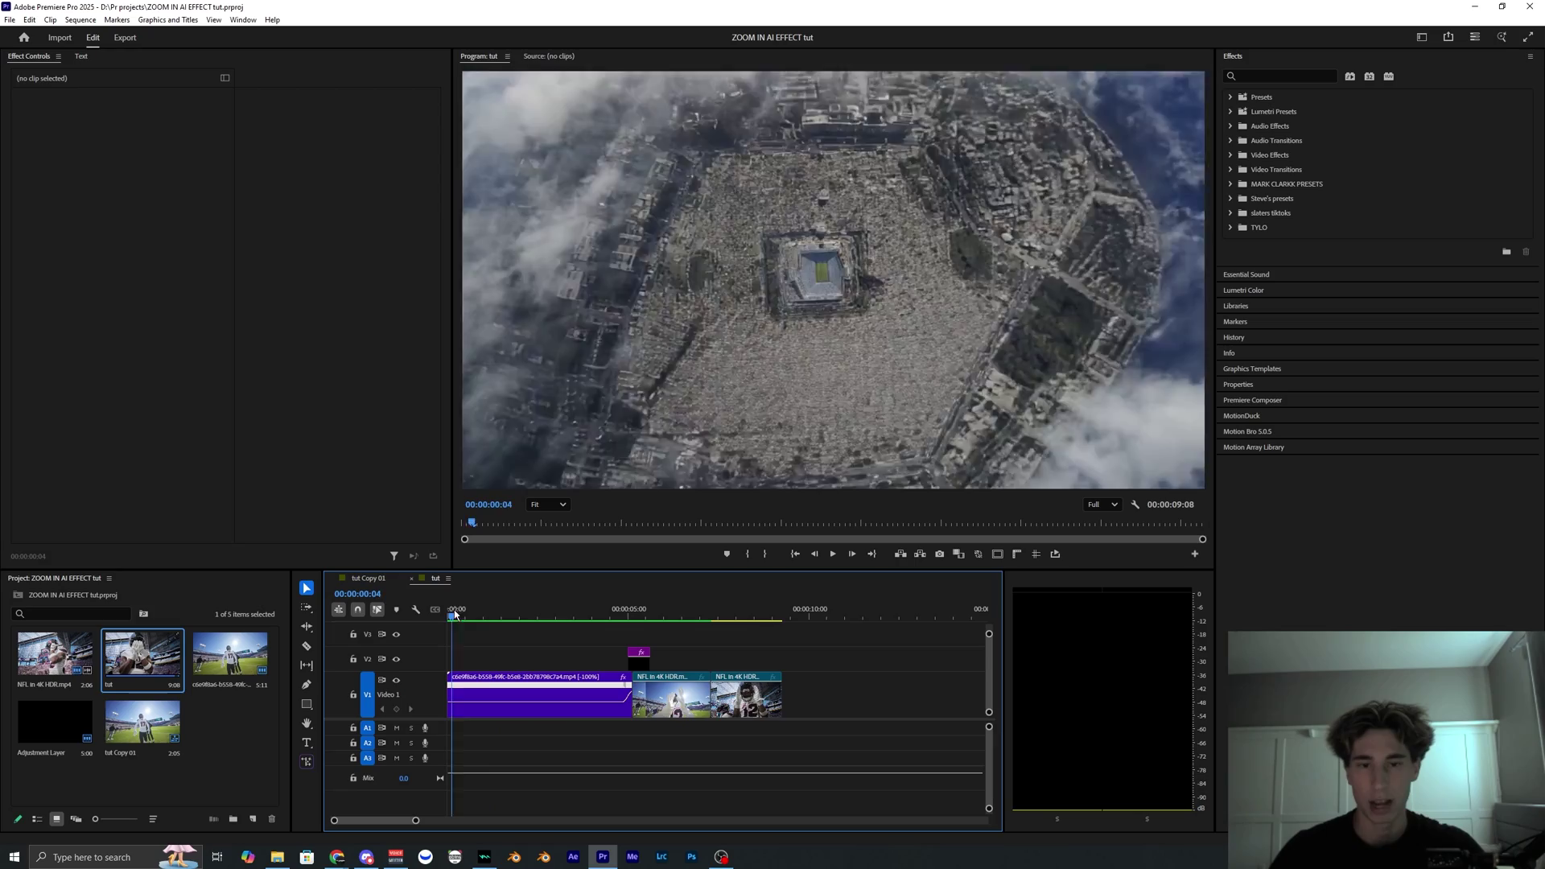
{"action": "left_click_drag", "start_coordinate": [536, 613], "coordinate": [448, 614]}
Export the first frame of the NFL in 4K HDR.mp4 clip in the tut Copy 01 sequence as a JPEG named FRAME1TEST
{"action": "left_click", "coordinate": [385, 579]}
{"action": "key", "text": "Home"}
{"action": "left_click", "coordinate": [516, 695]}
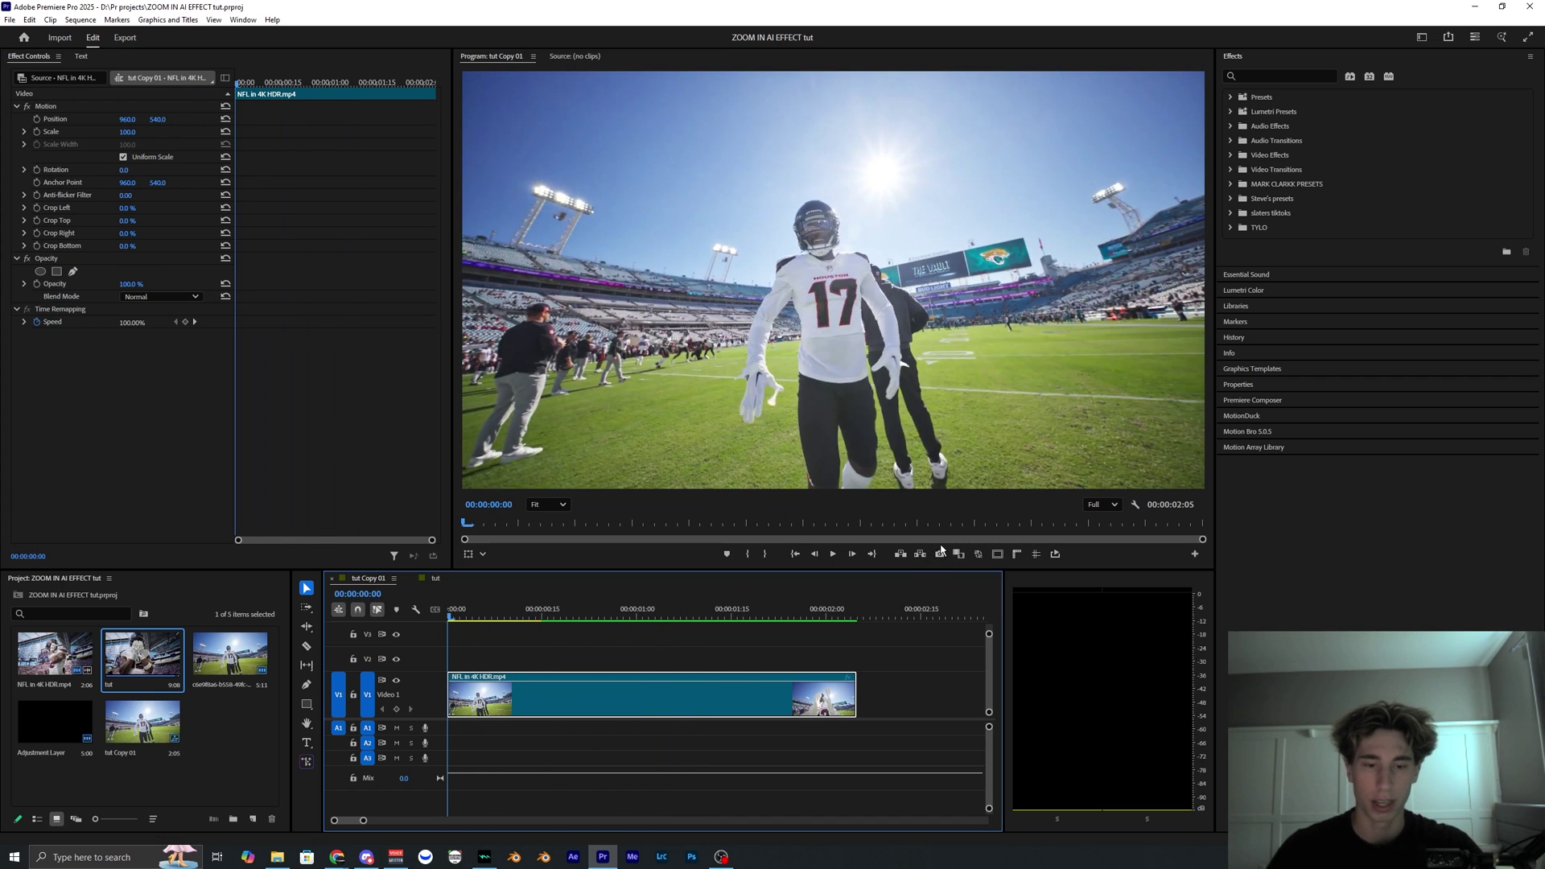
{"action": "left_click", "coordinate": [1196, 554]}
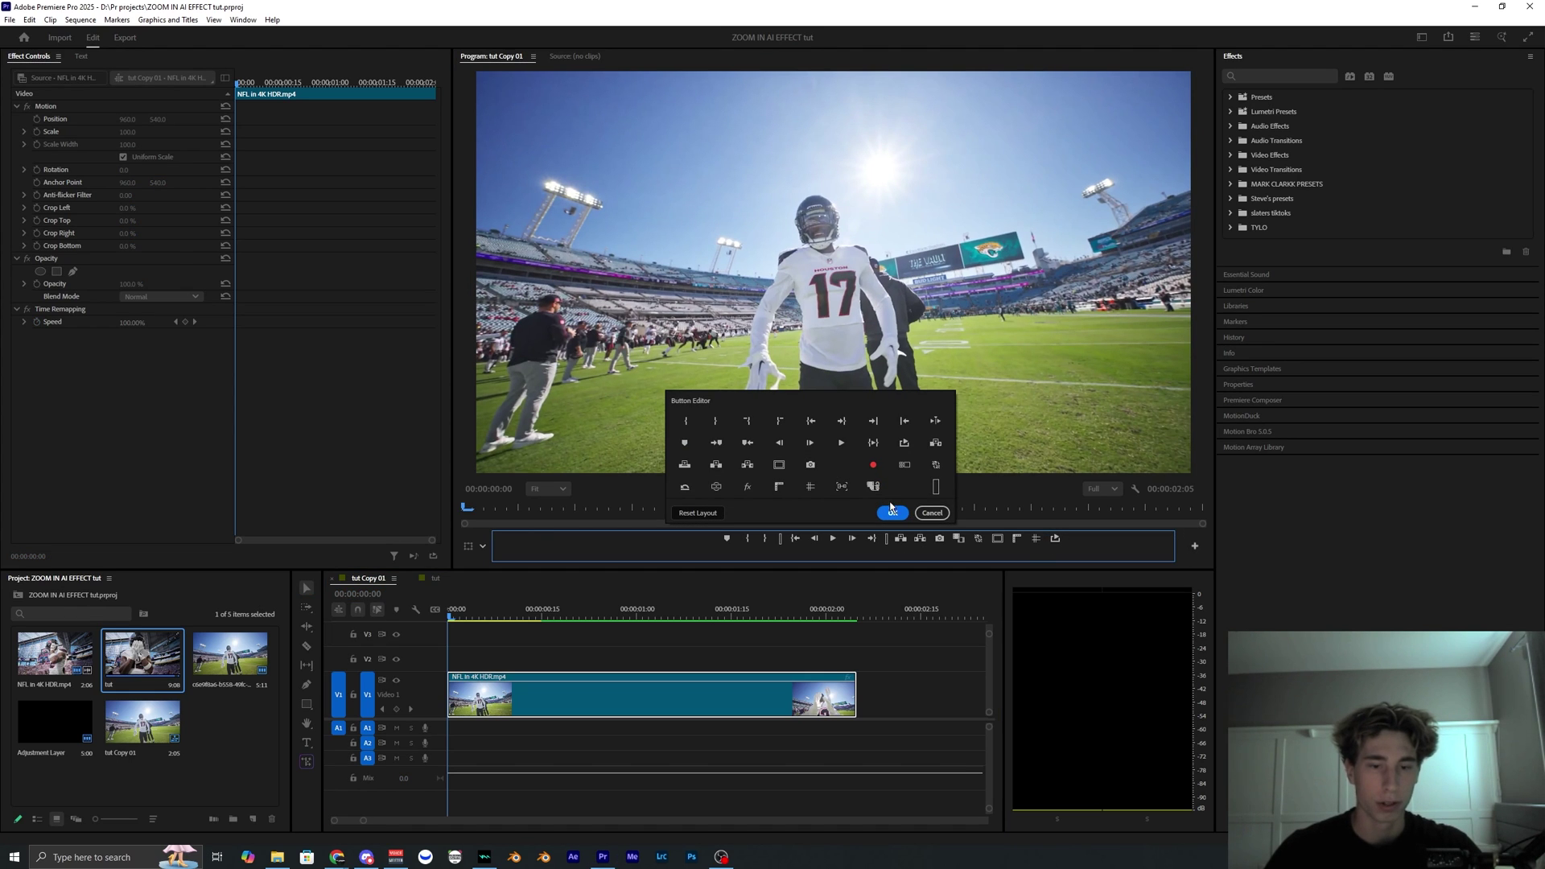
{"action": "left_click", "coordinate": [932, 513]}
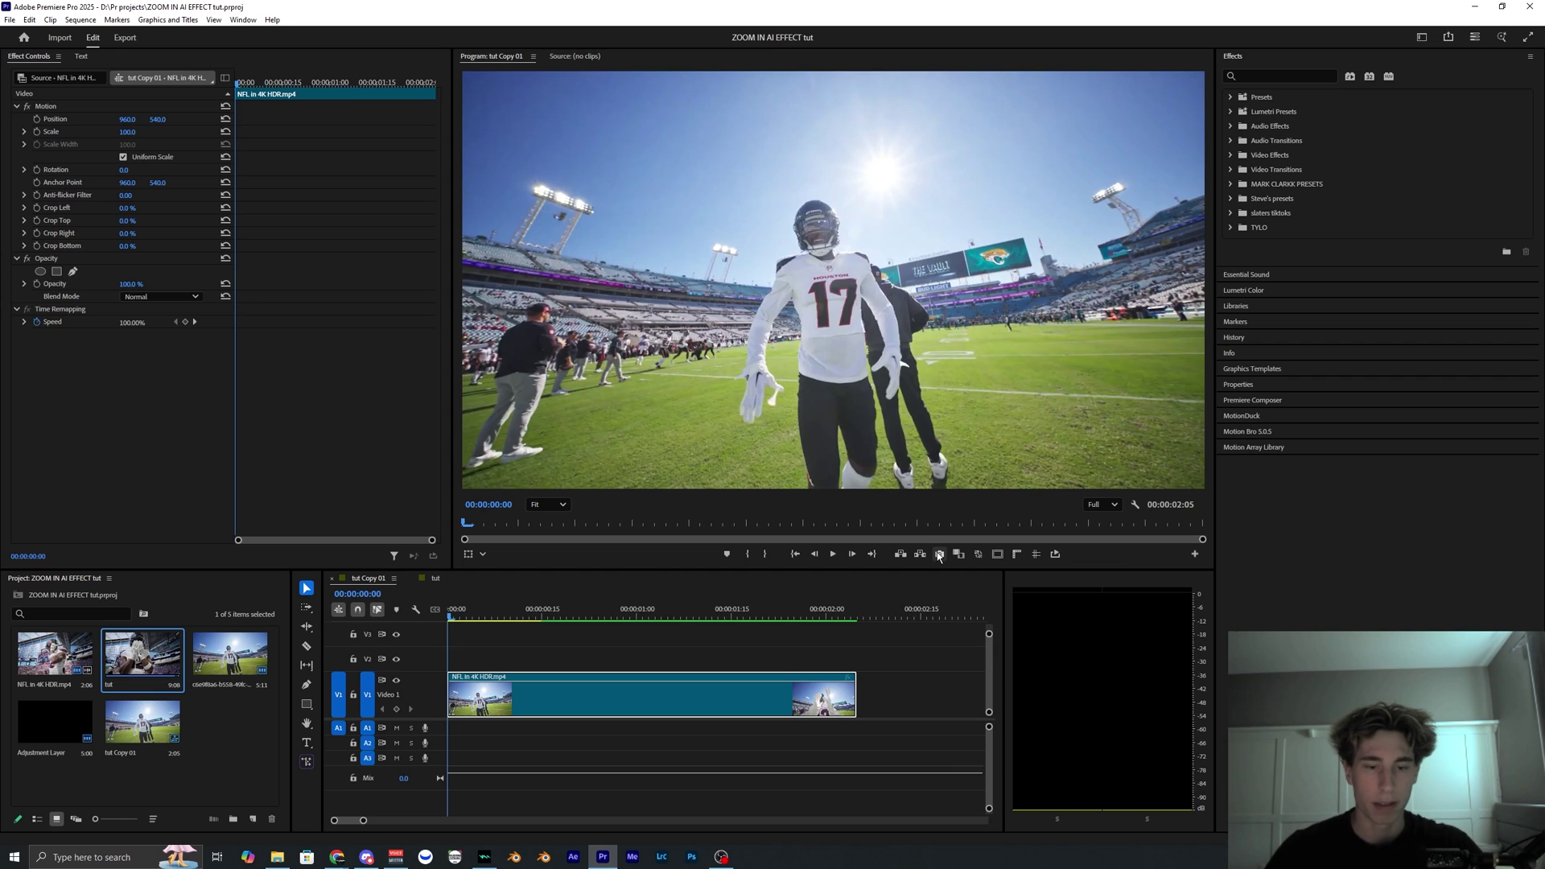
{"action": "left_click", "coordinate": [939, 555]}
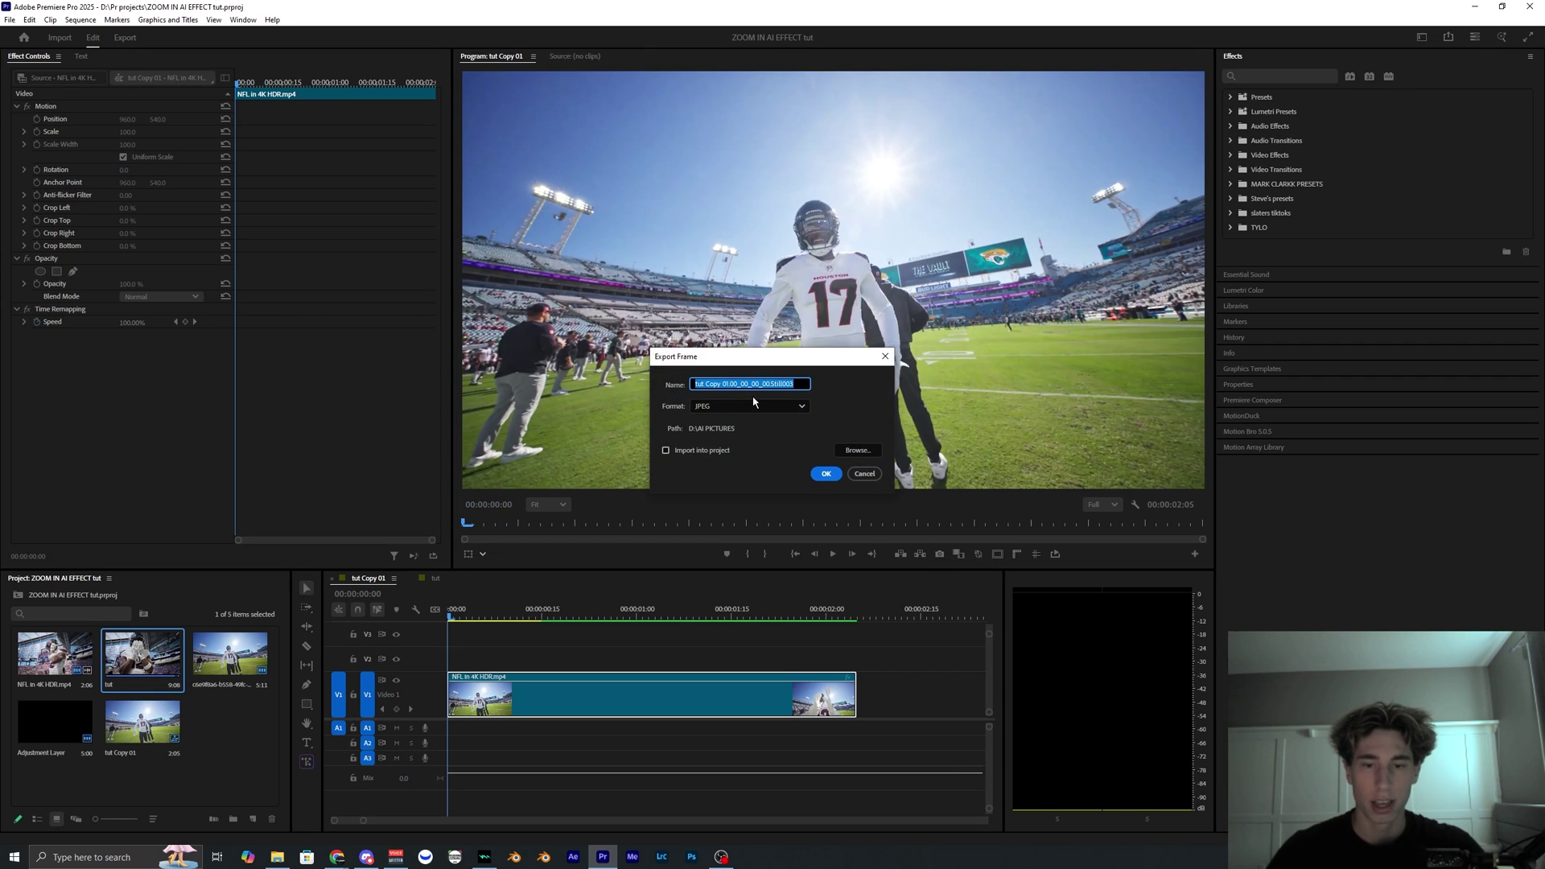
{"action": "type", "text": "FRAMEITEST"}
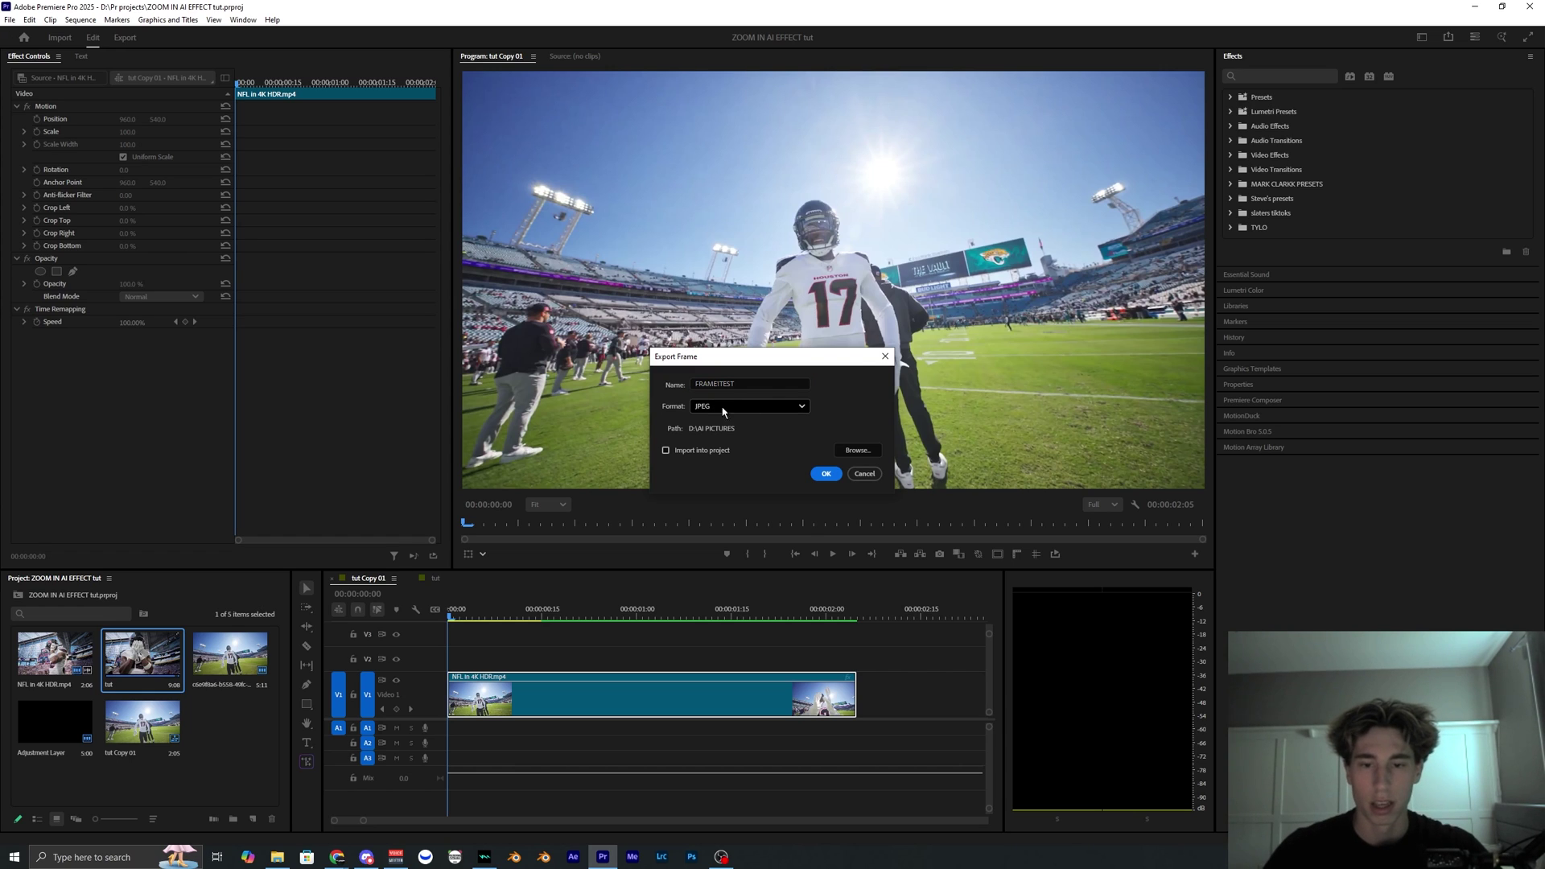
{"action": "left_click", "coordinate": [722, 409]}
{"action": "left_click", "coordinate": [841, 423]}
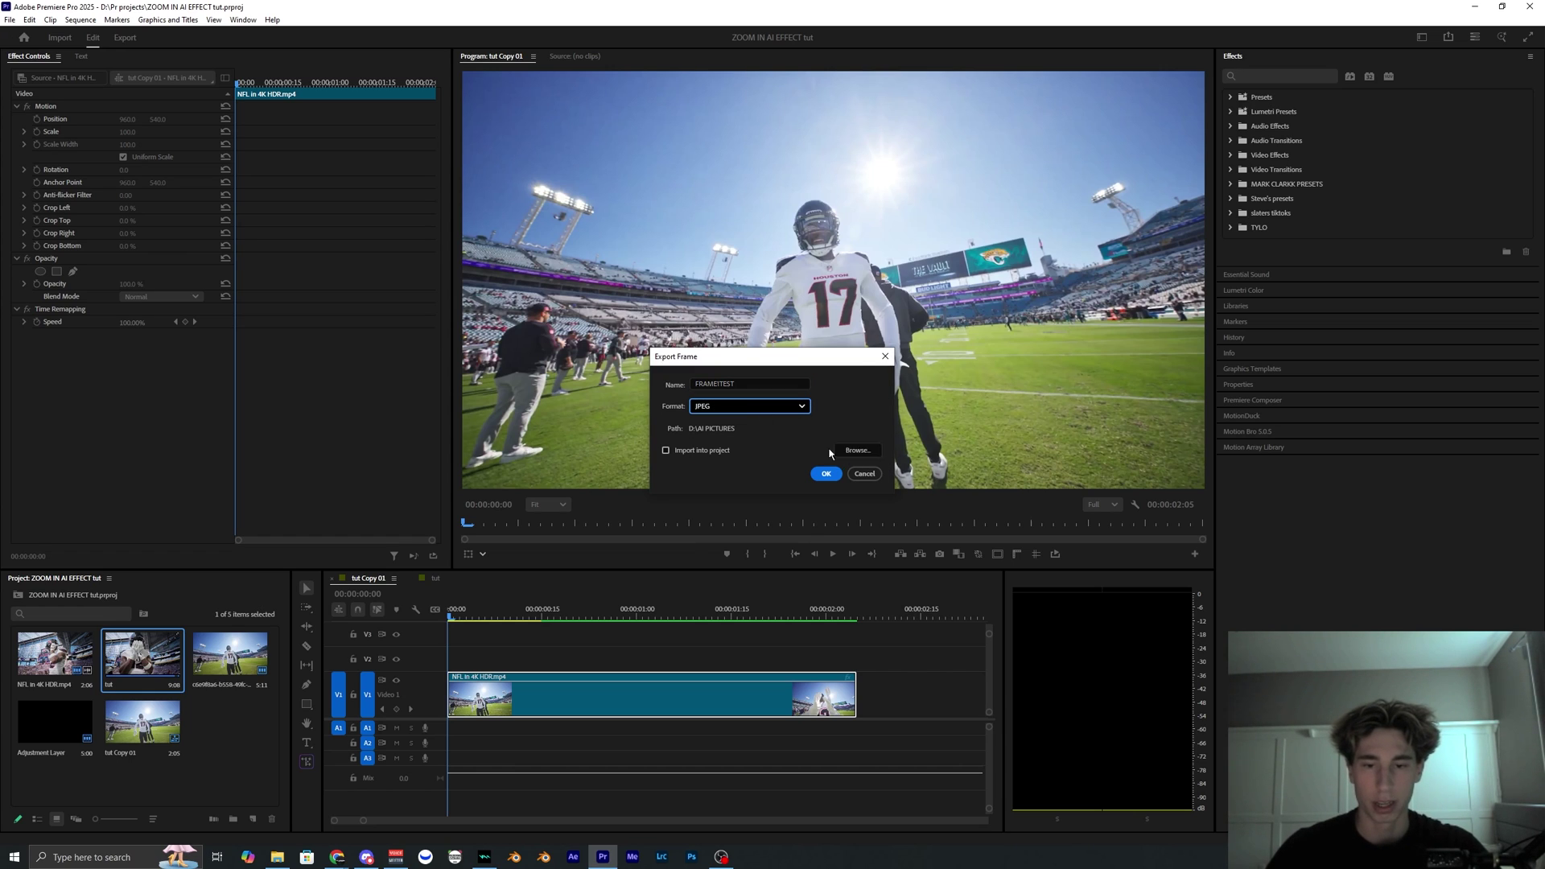
{"action": "left_click", "coordinate": [825, 475]}
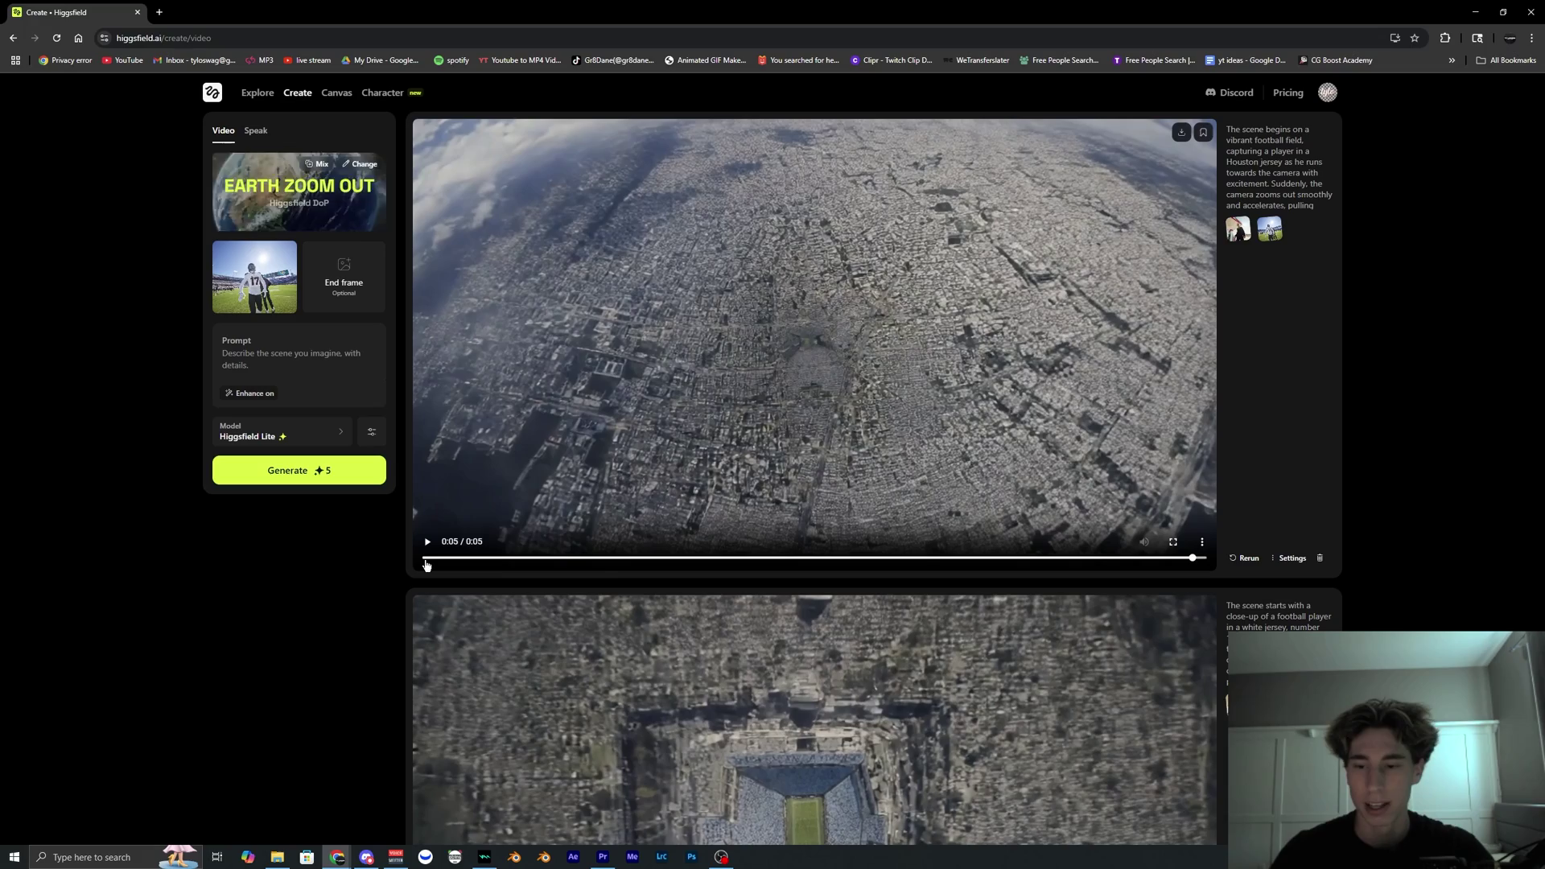
From the Higgsfield home page's visual effects, choose Earth Zoom Out and open it for video generation
{"action": "left_click", "coordinate": [211, 92]}
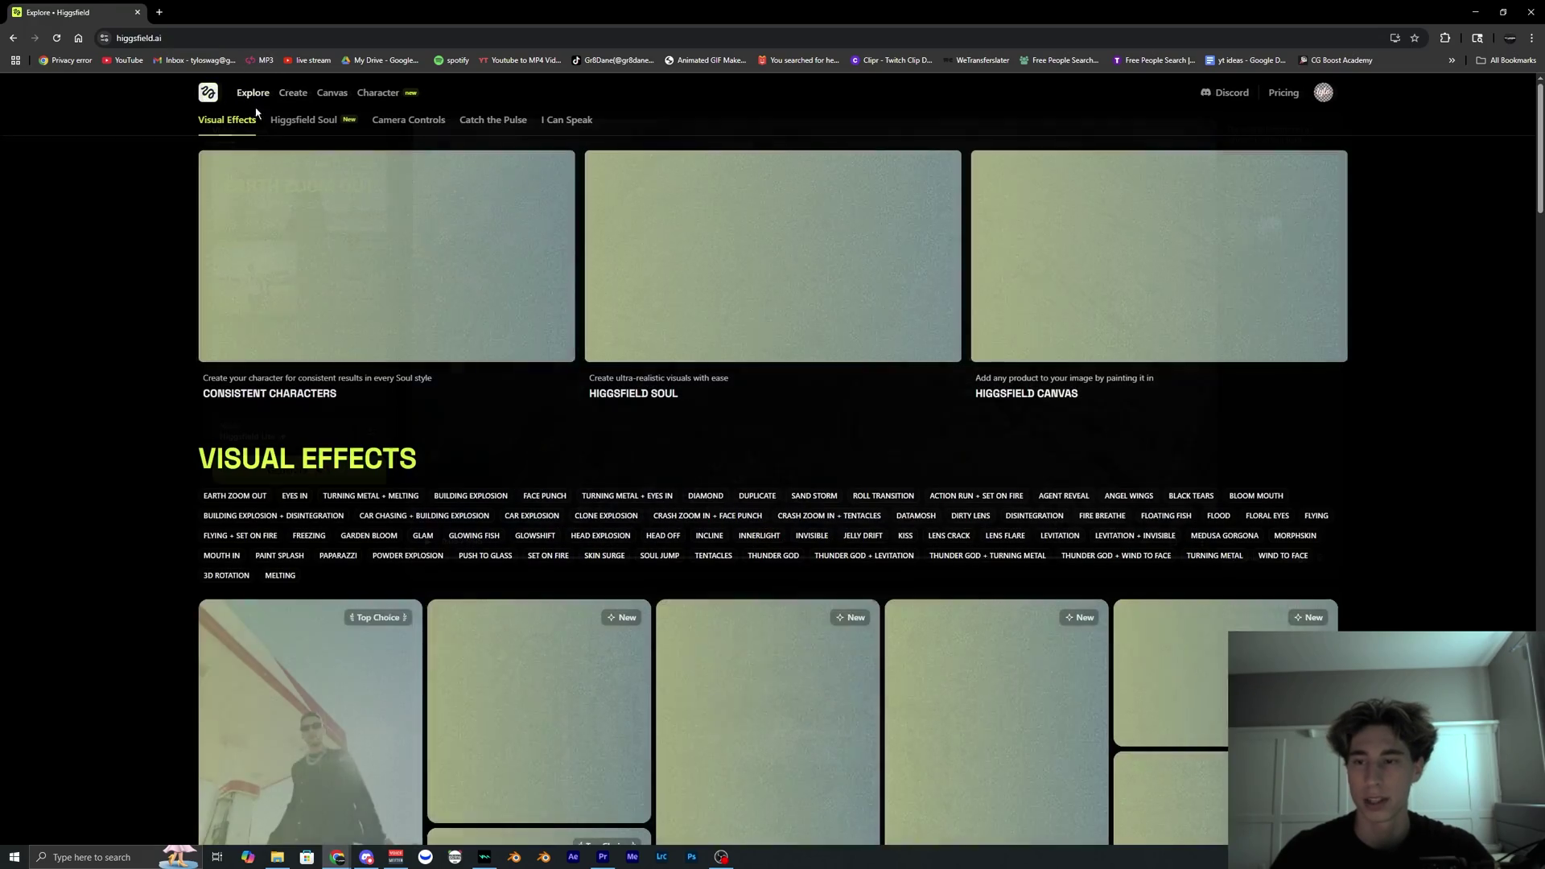
{"action": "scroll", "coordinate": [533, 352], "scroll_direction": "down", "scroll_amount": 3}
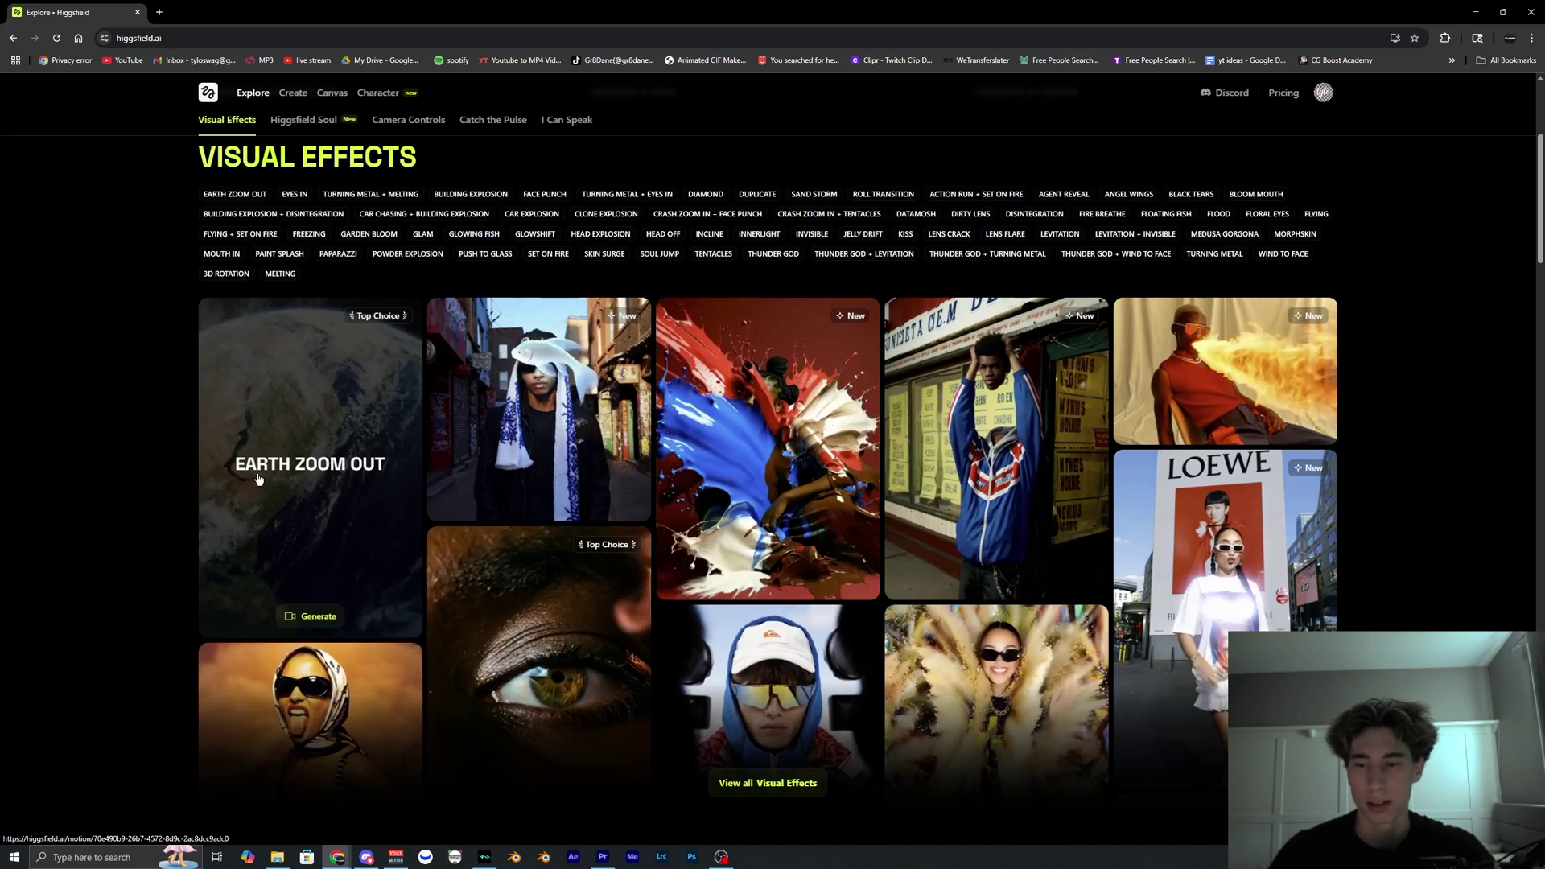
{"action": "scroll", "coordinate": [331, 278], "scroll_direction": "up", "scroll_amount": 3}
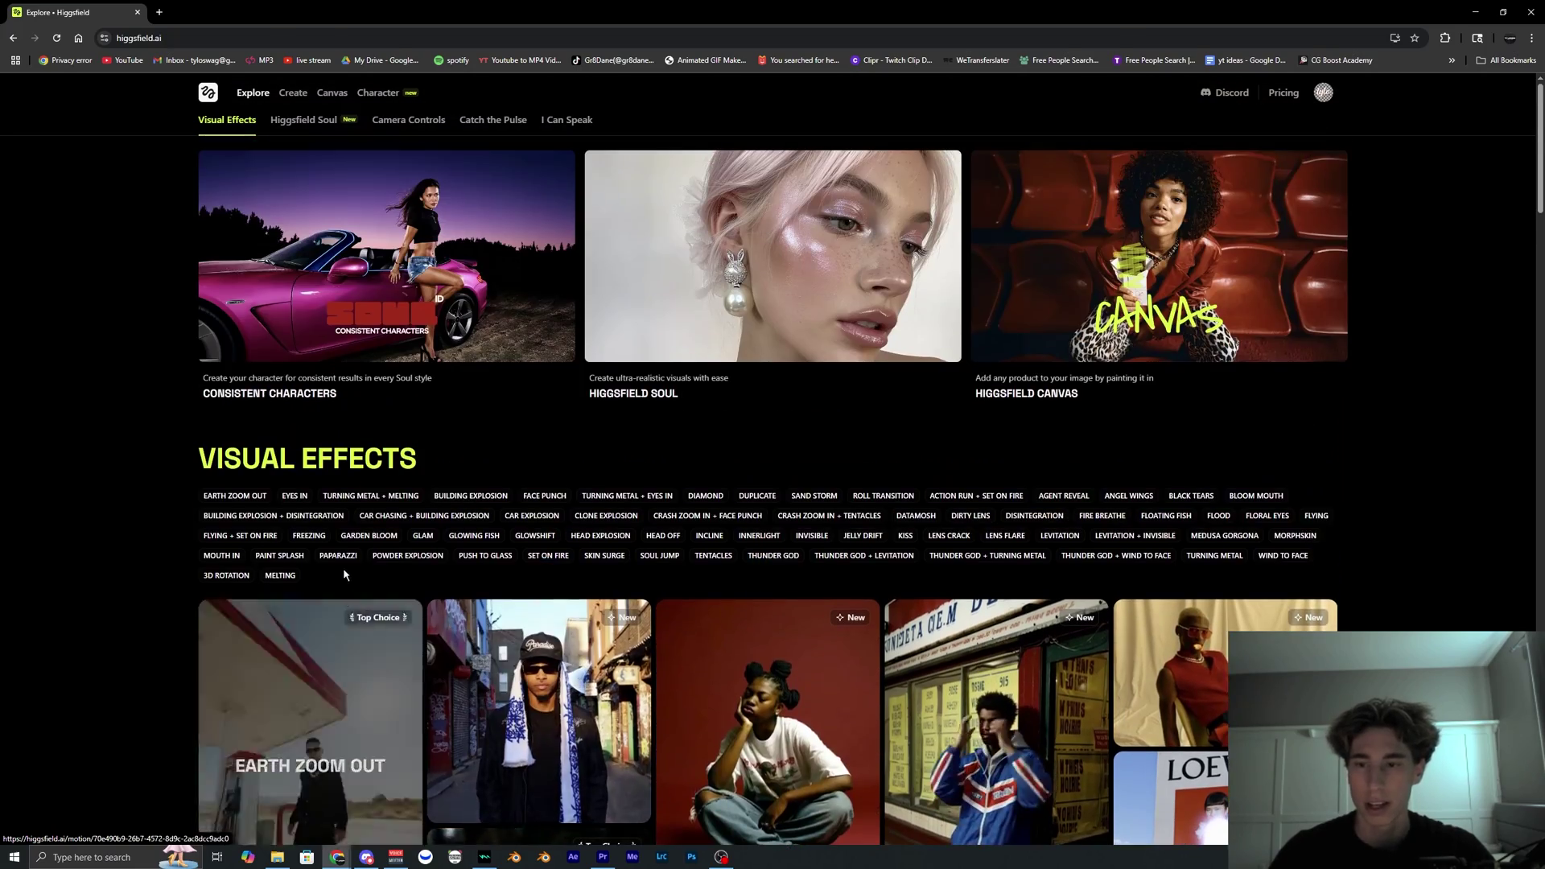
{"action": "left_click", "coordinate": [1323, 93]}
{"action": "scroll", "coordinate": [359, 429], "scroll_direction": "down", "scroll_amount": 3}
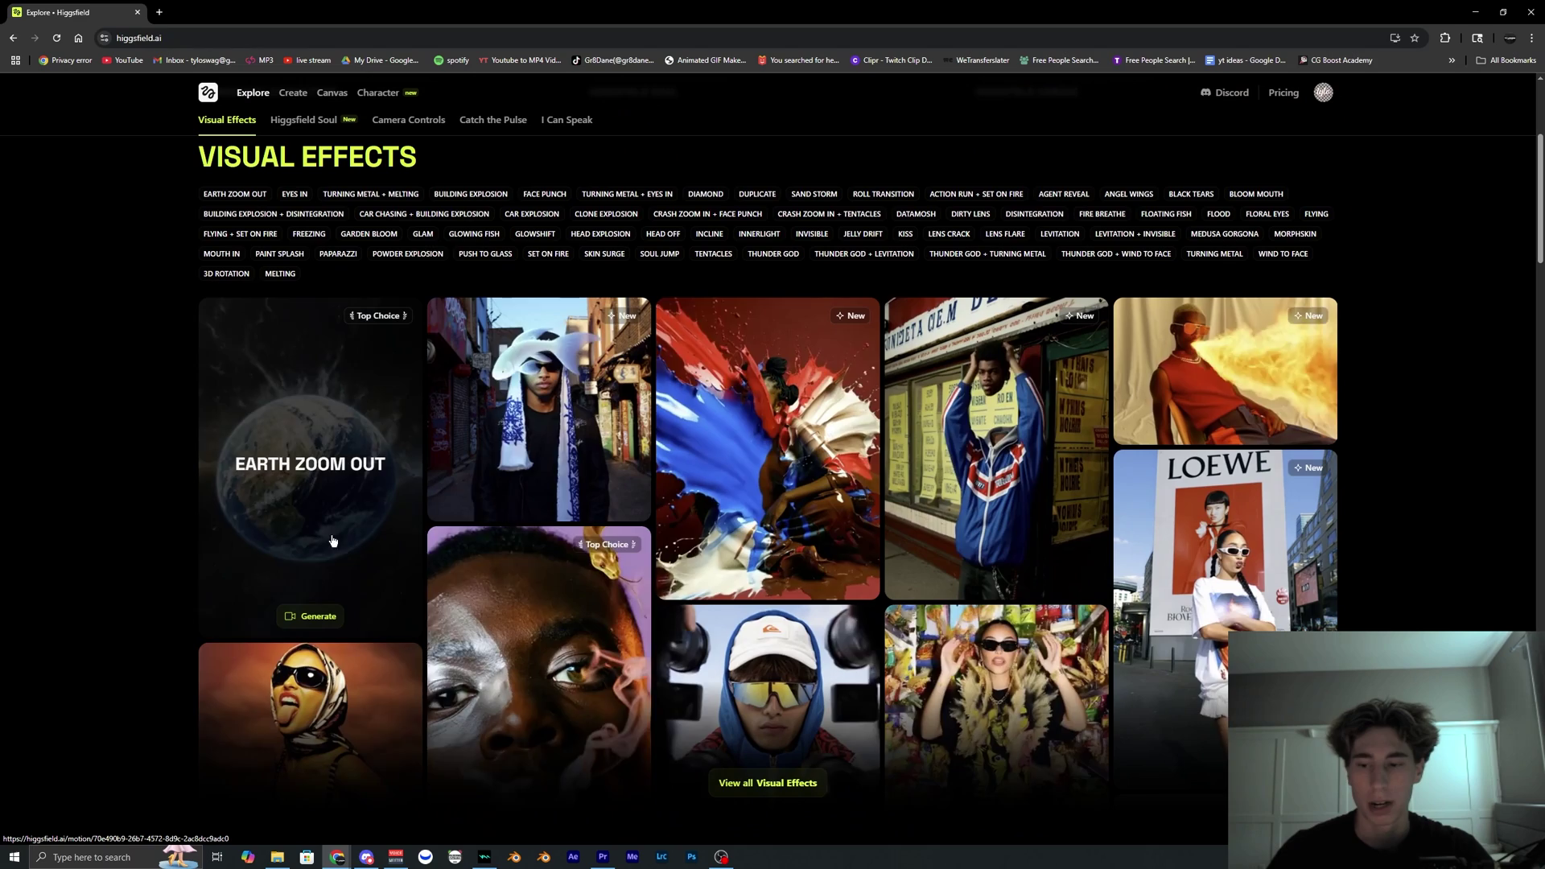
{"action": "left_click", "coordinate": [313, 498]}
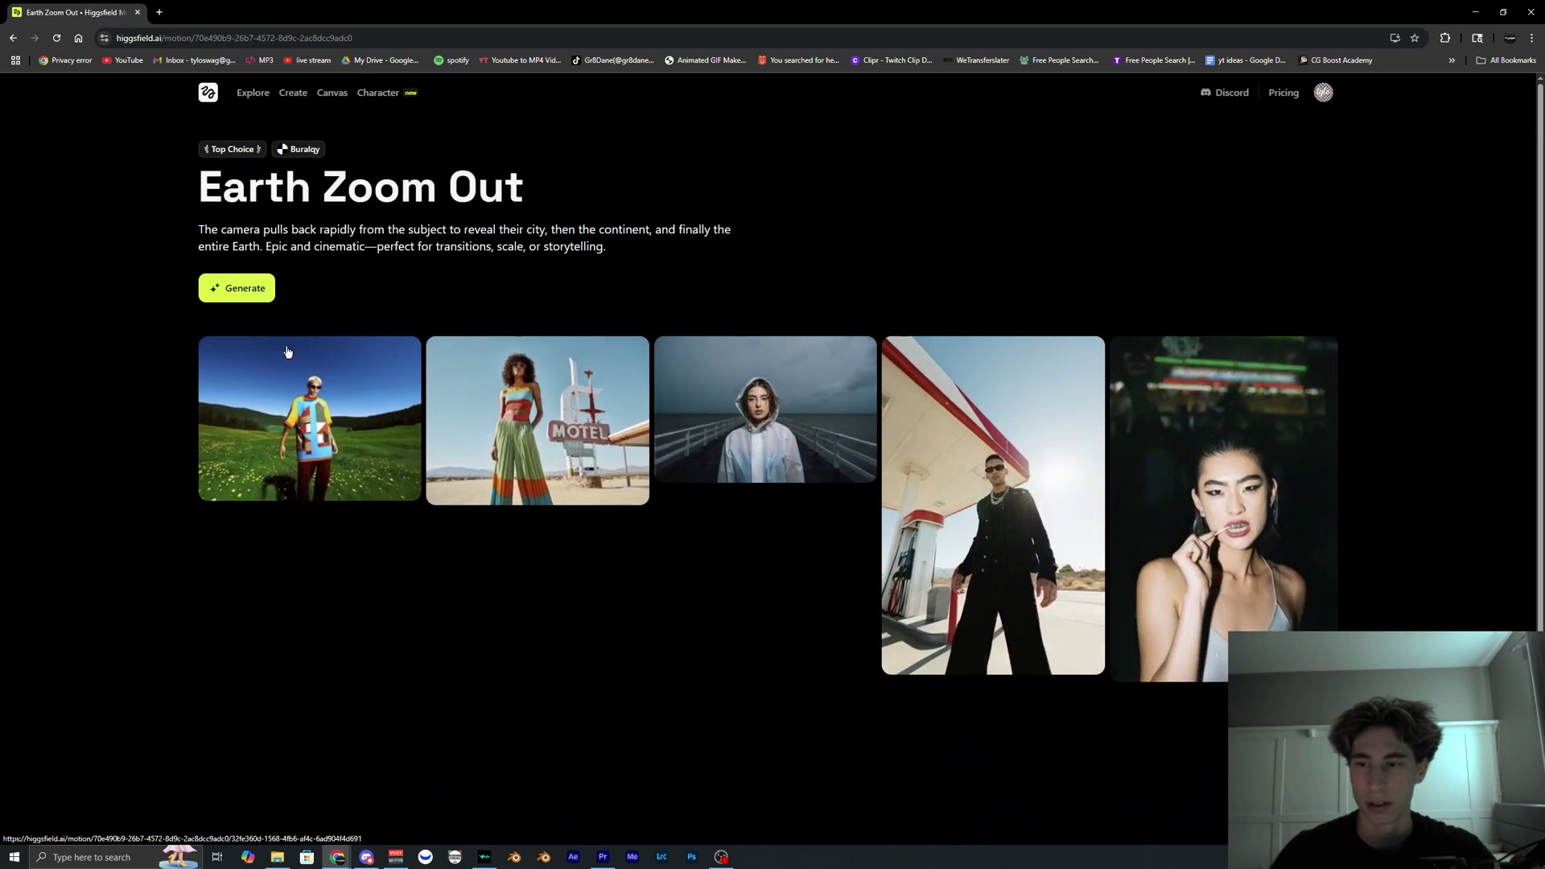
{"action": "left_click", "coordinate": [253, 291]}
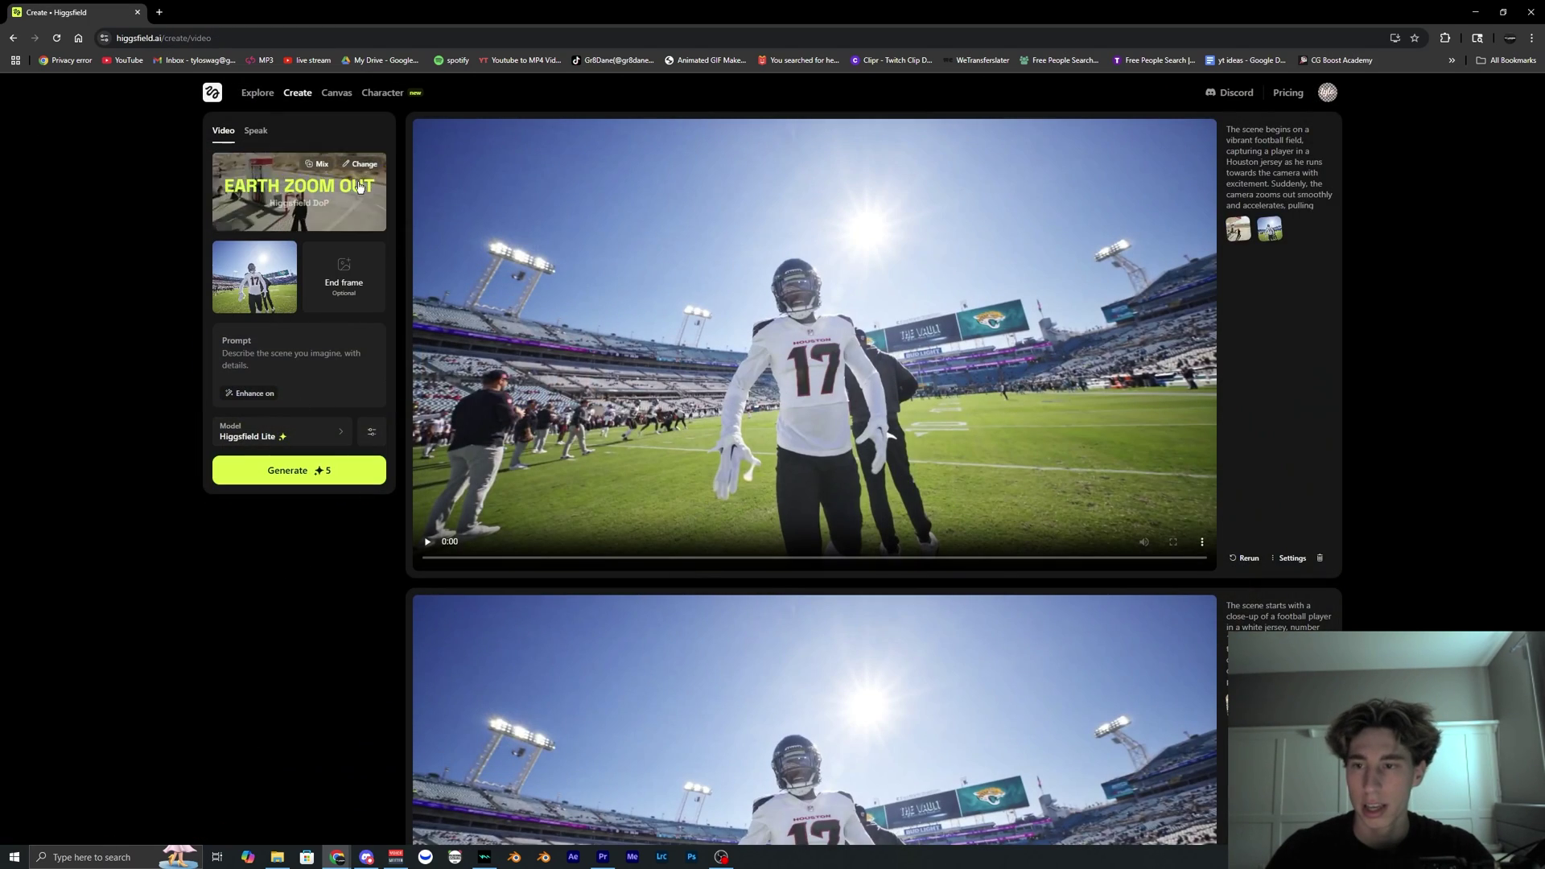
Replace the start image with the exported player frame and try to generate the Earth Zoom Out video with an empty prompt
{"action": "left_click", "coordinate": [298, 242]}
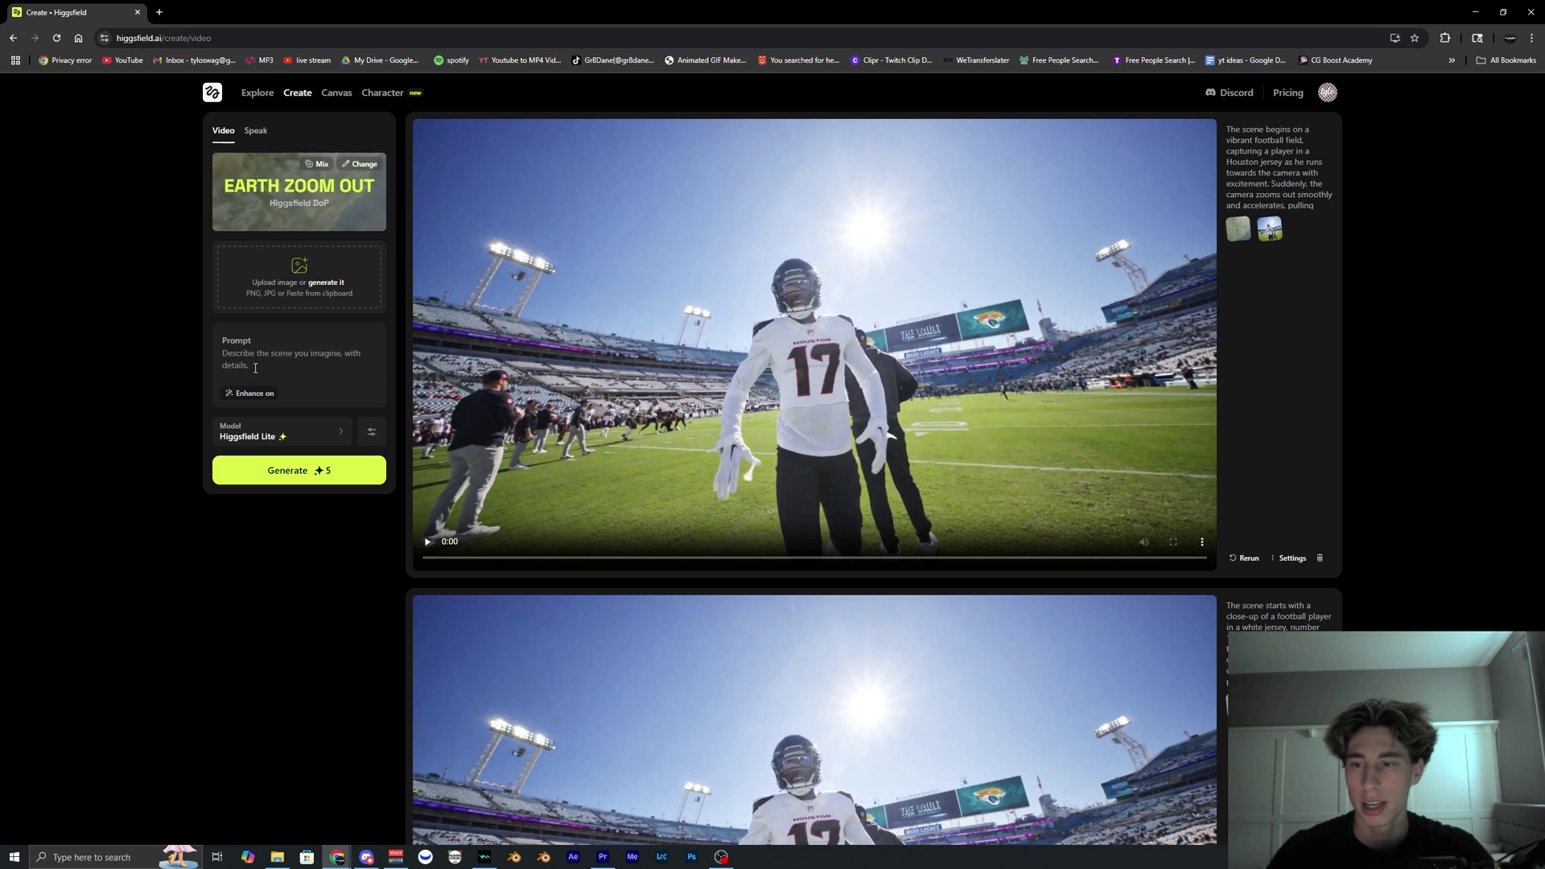
{"action": "left_click", "coordinate": [327, 288]}
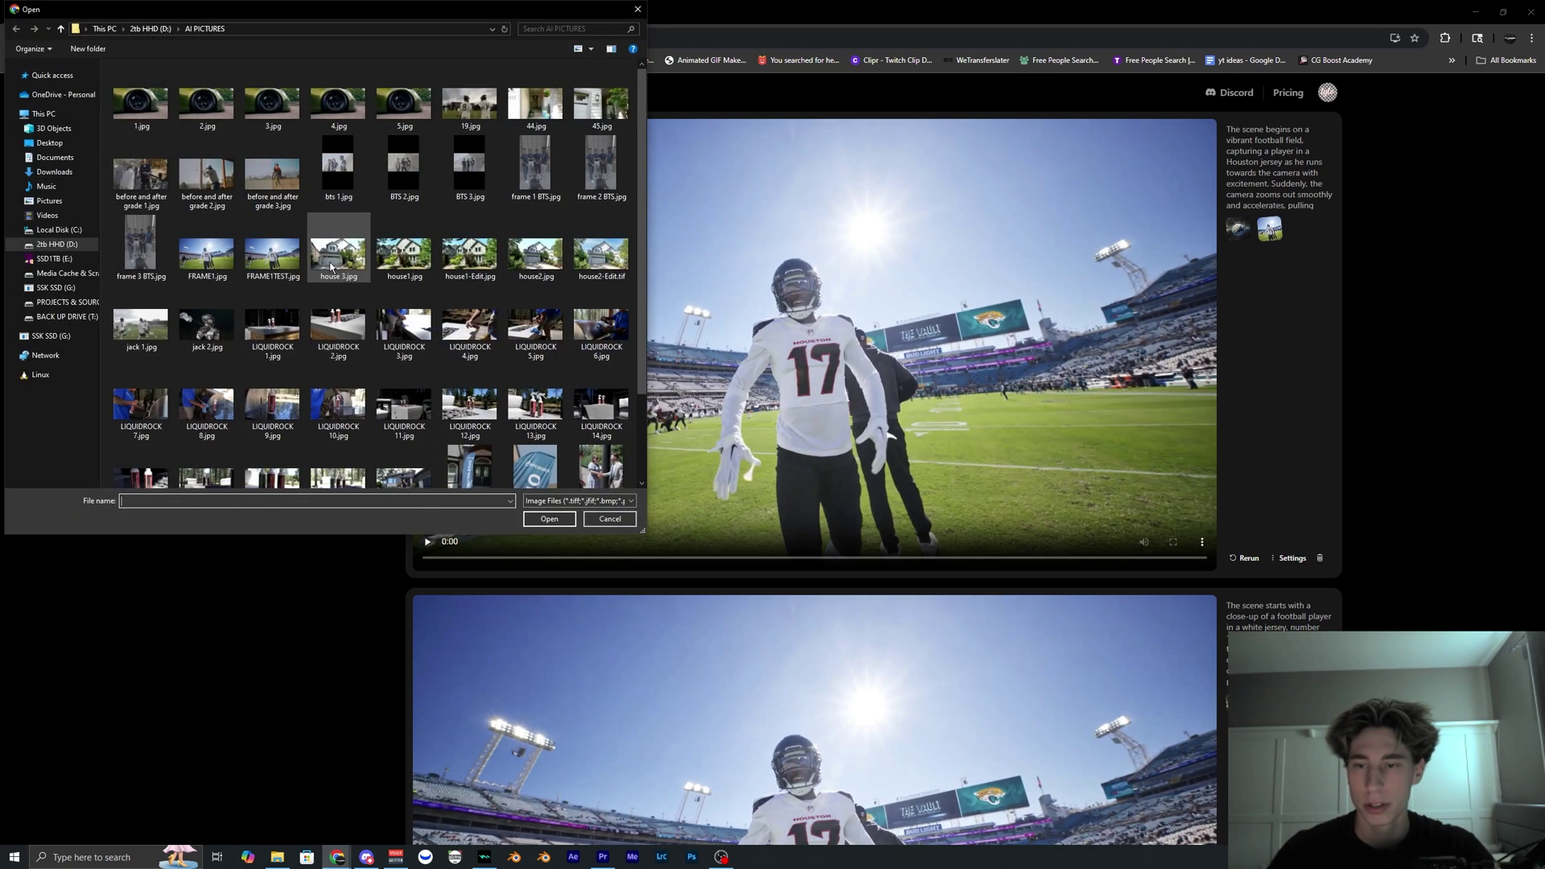
{"action": "double_click", "coordinate": [327, 303]}
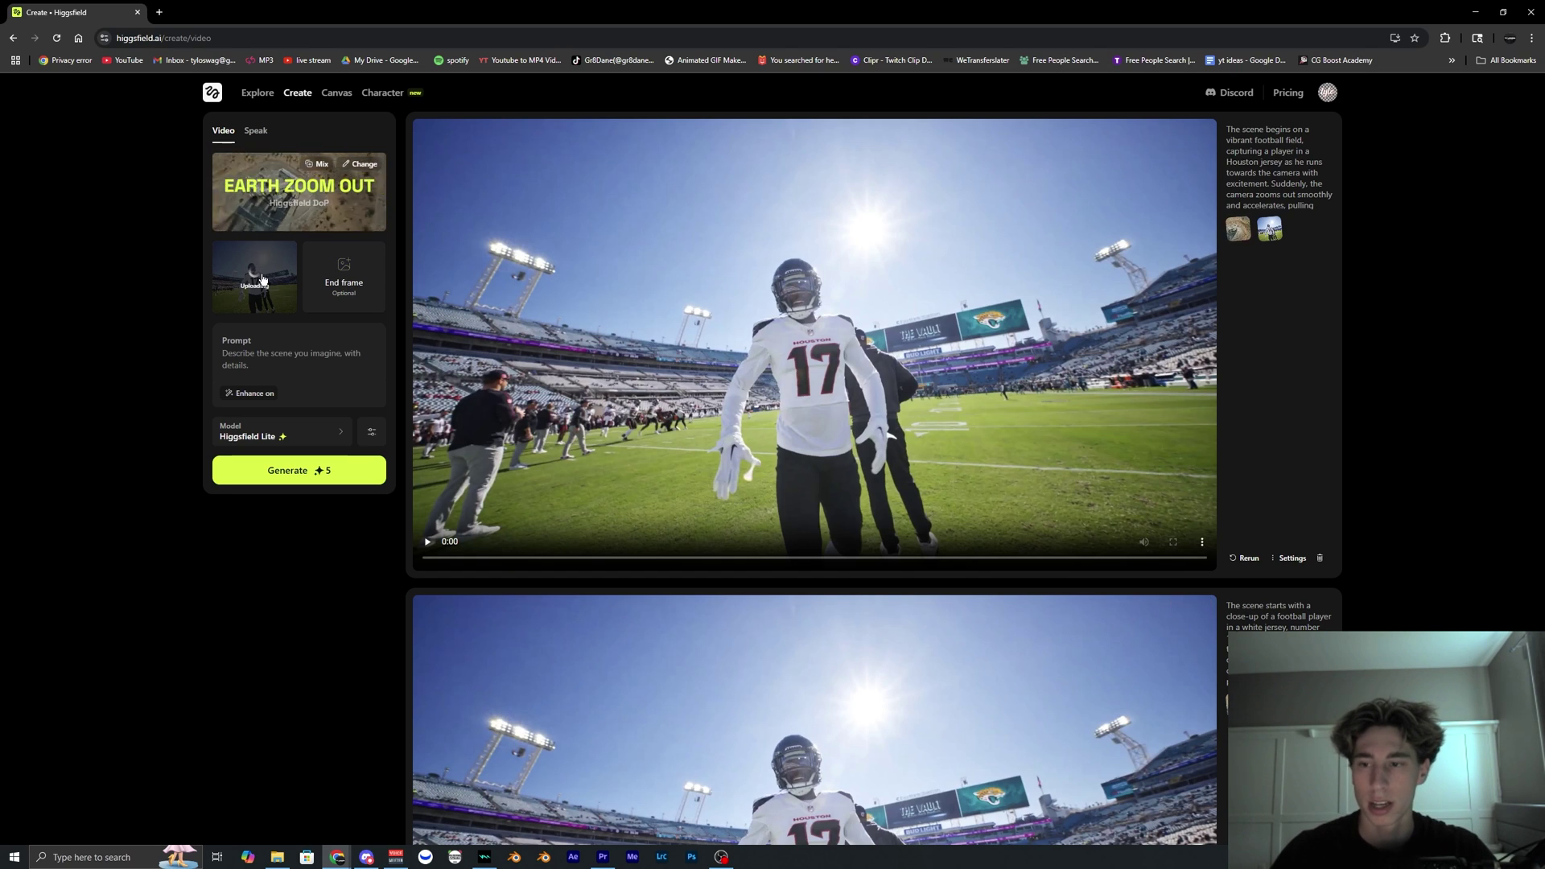
{"action": "left_click", "coordinate": [243, 351]}
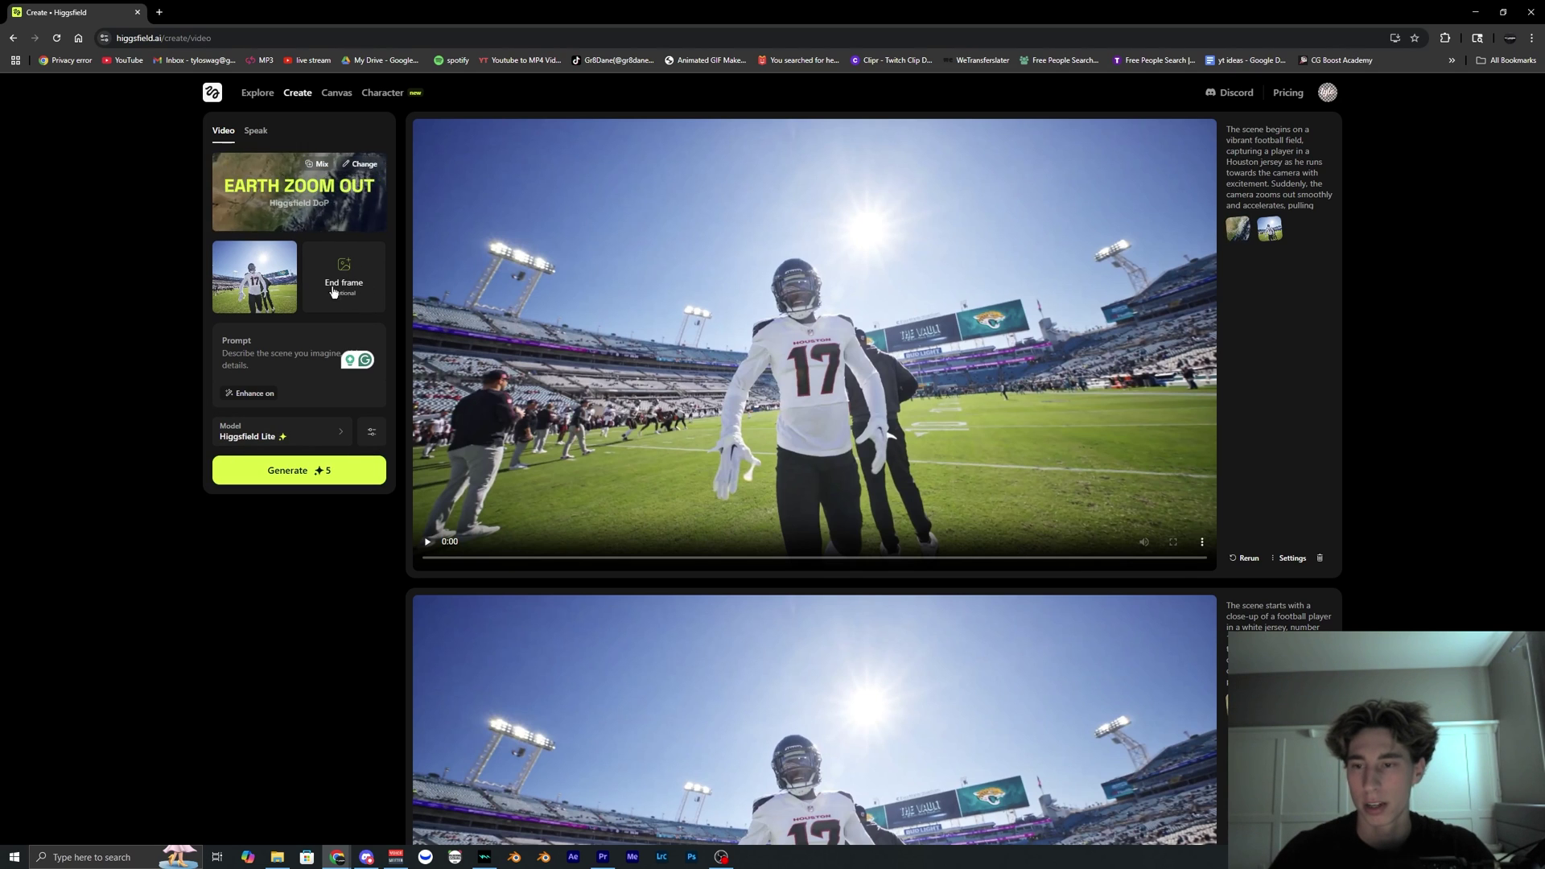
{"action": "left_click", "coordinate": [323, 472]}
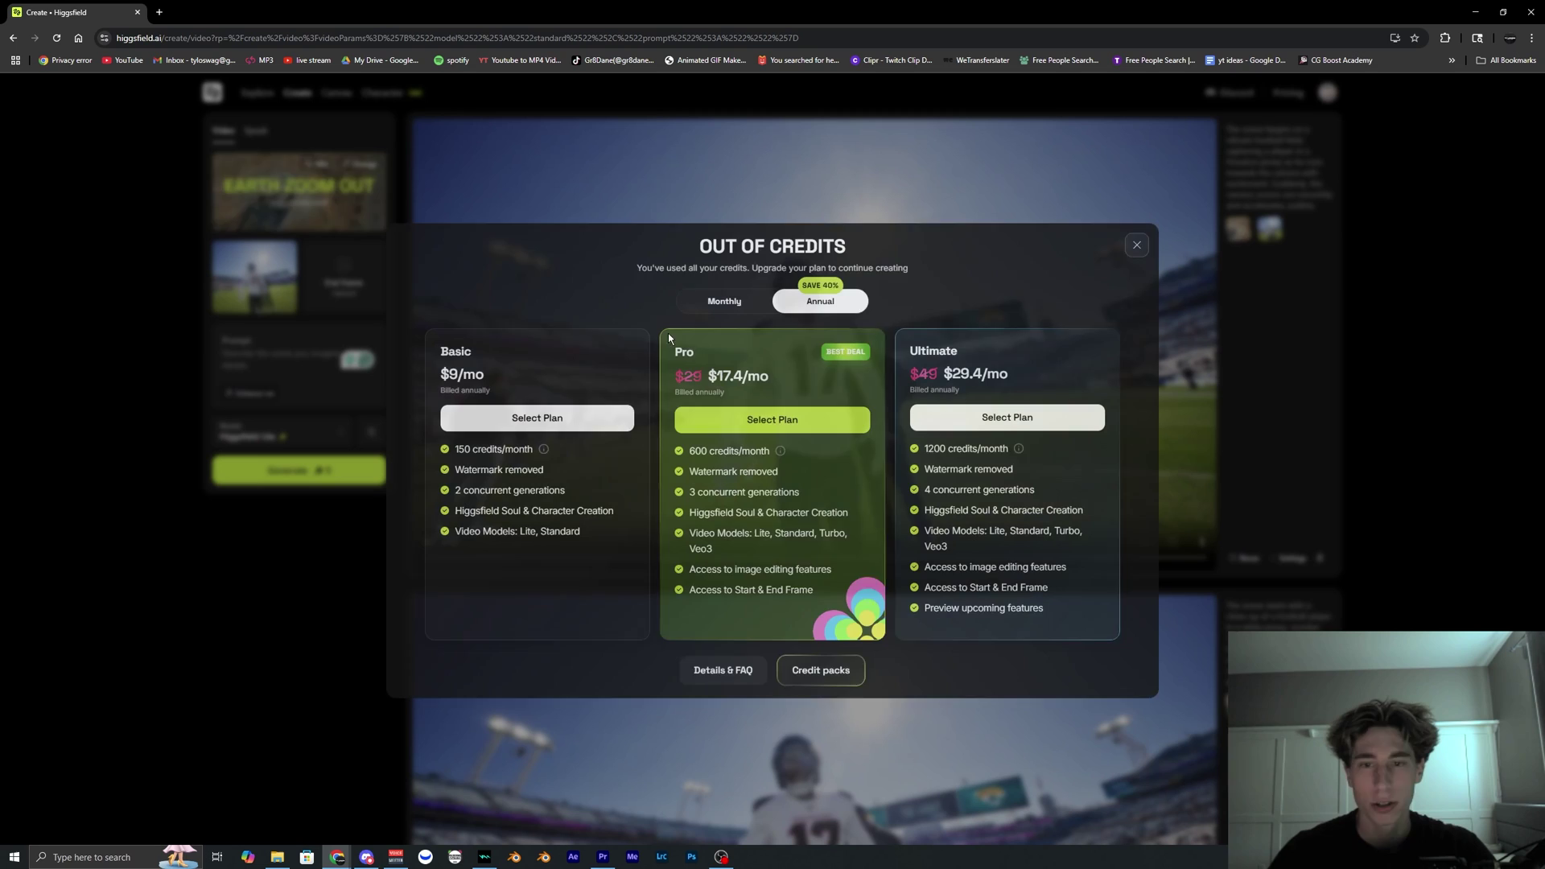
{"action": "left_click", "coordinate": [1136, 244]}
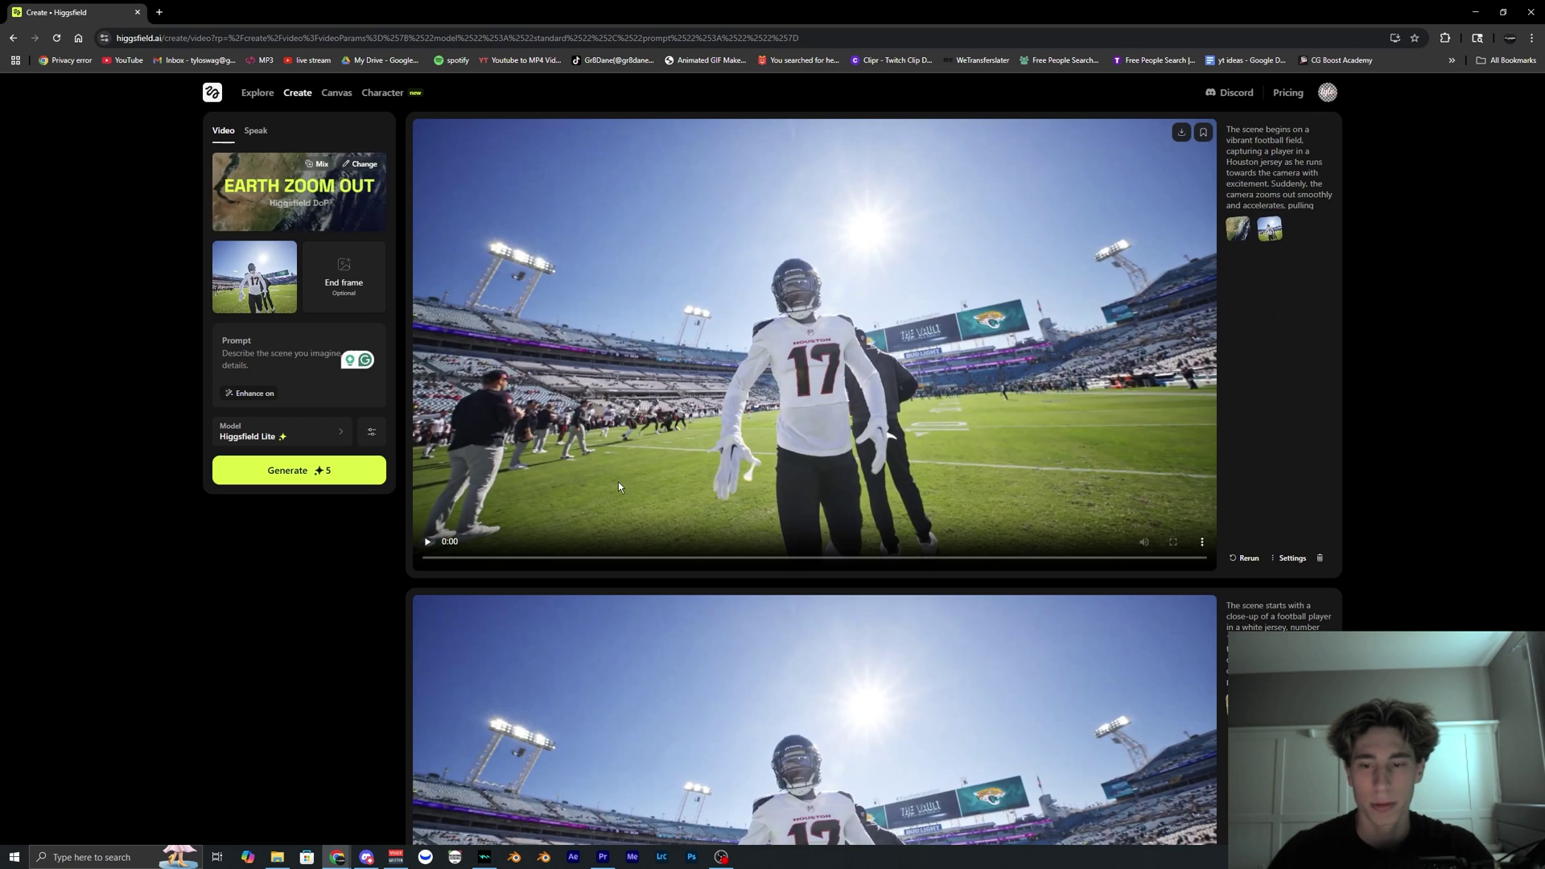
Play and scrub through the second generated video to examine the zoom-out from the stadium
{"action": "scroll", "coordinate": [664, 489], "scroll_direction": "down", "scroll_amount": 3}
{"action": "scroll", "coordinate": [665, 486], "scroll_direction": "up", "scroll_amount": 3}
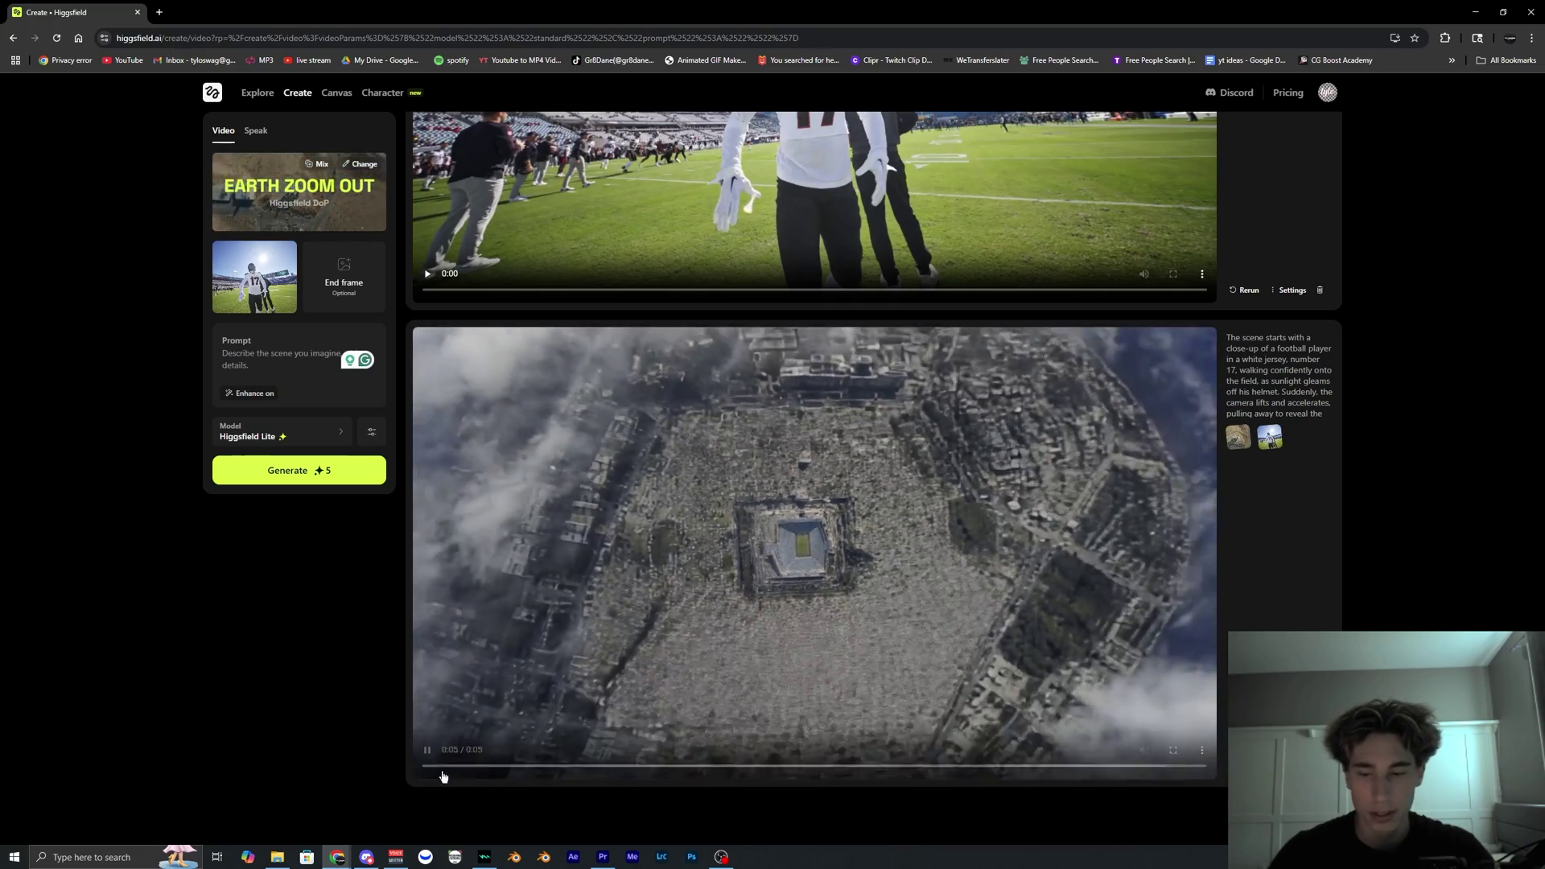
{"action": "left_click_drag", "start_coordinate": [435, 765], "coordinate": [844, 765]}
{"action": "left_click_drag", "start_coordinate": [973, 767], "coordinate": [427, 765]}
{"action": "left_click", "coordinate": [428, 751]}
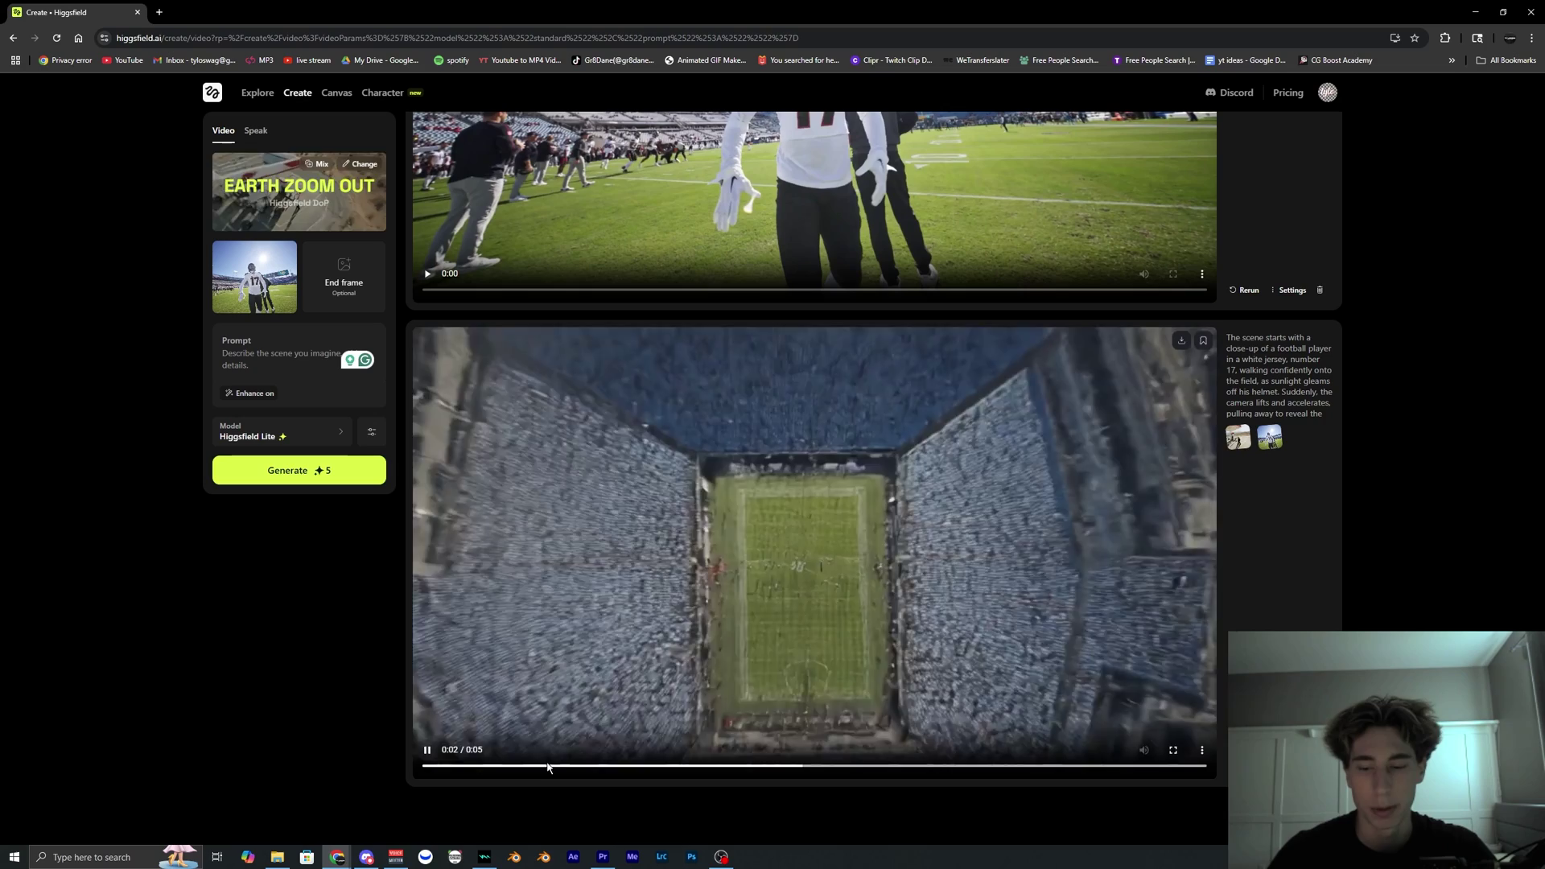
{"action": "left_click", "coordinate": [427, 750]}
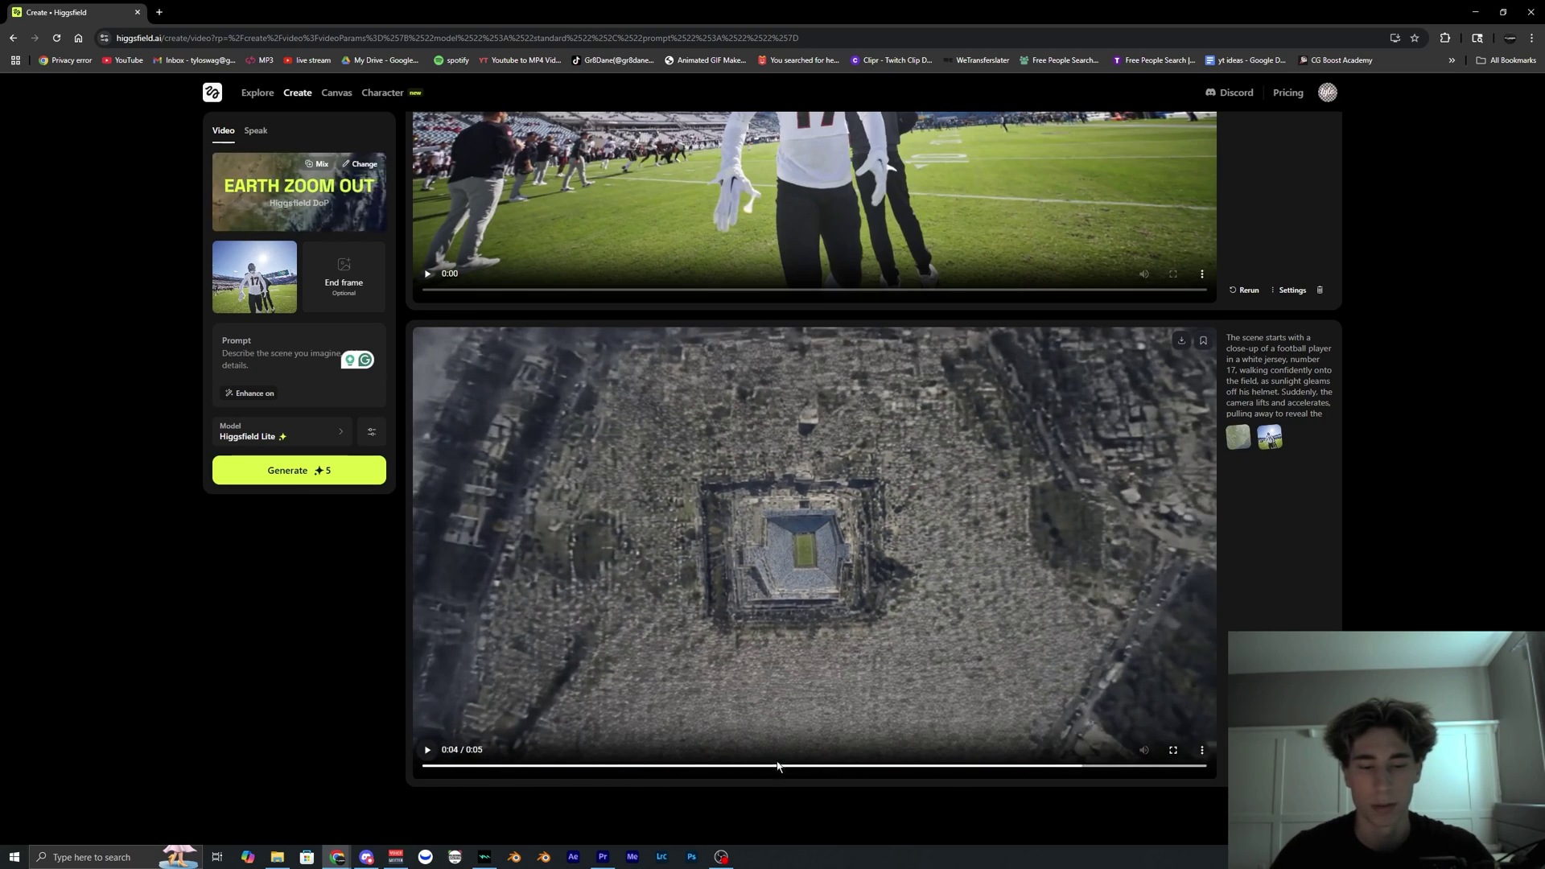
{"action": "left_click_drag", "start_coordinate": [1070, 767], "coordinate": [994, 767]}
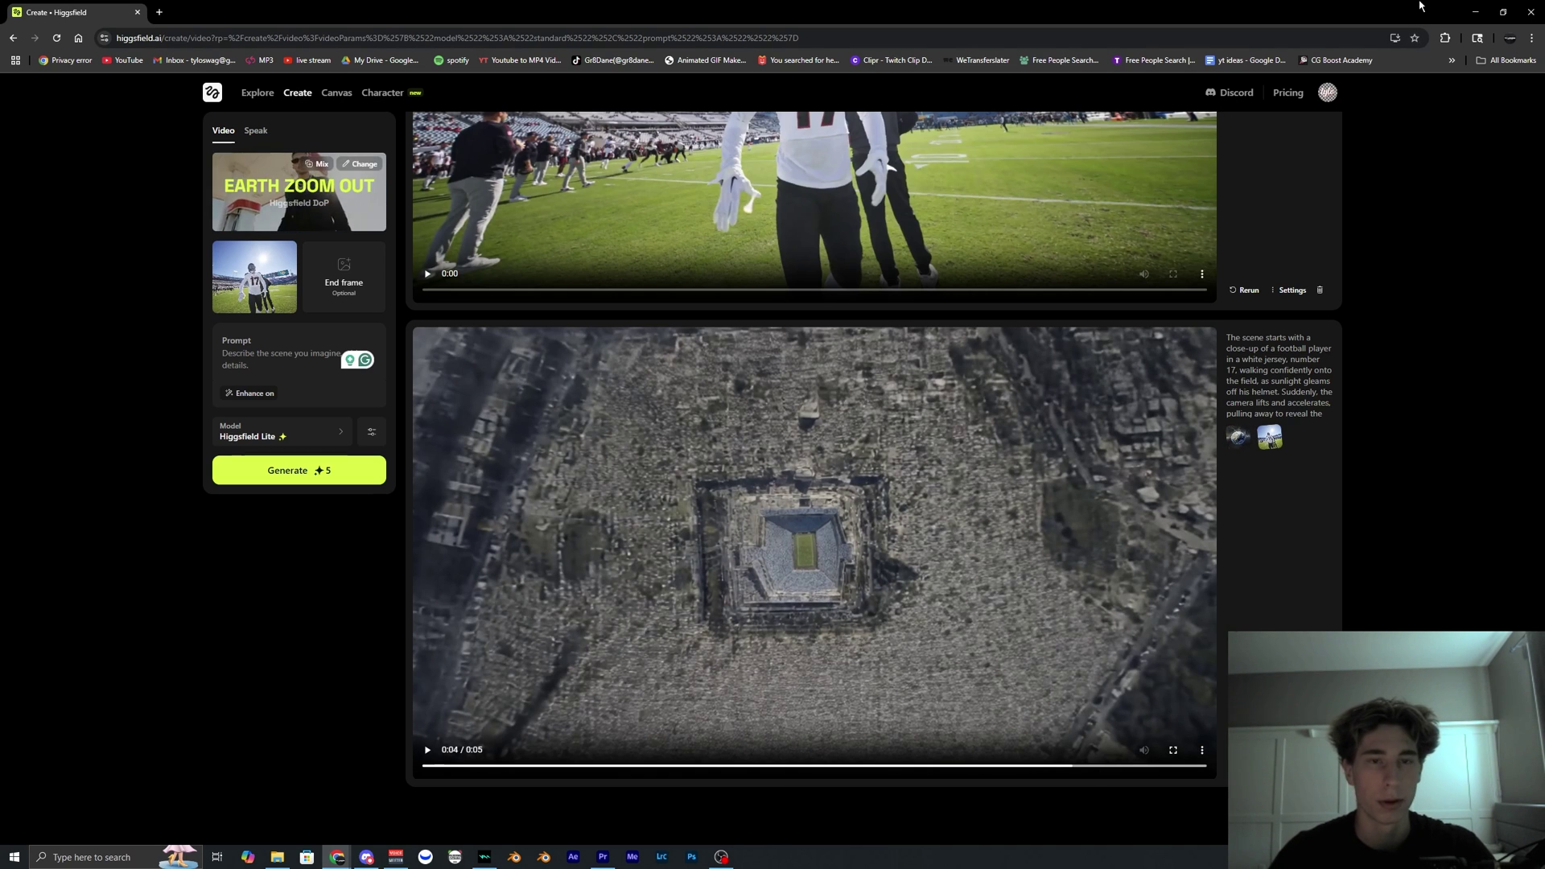
Switch to Premiere Pro and preview the AI-generated zoom-out clip from the project in the Source Monitor
{"action": "left_click", "coordinate": [1469, 10]}
{"action": "left_click", "coordinate": [236, 742]}
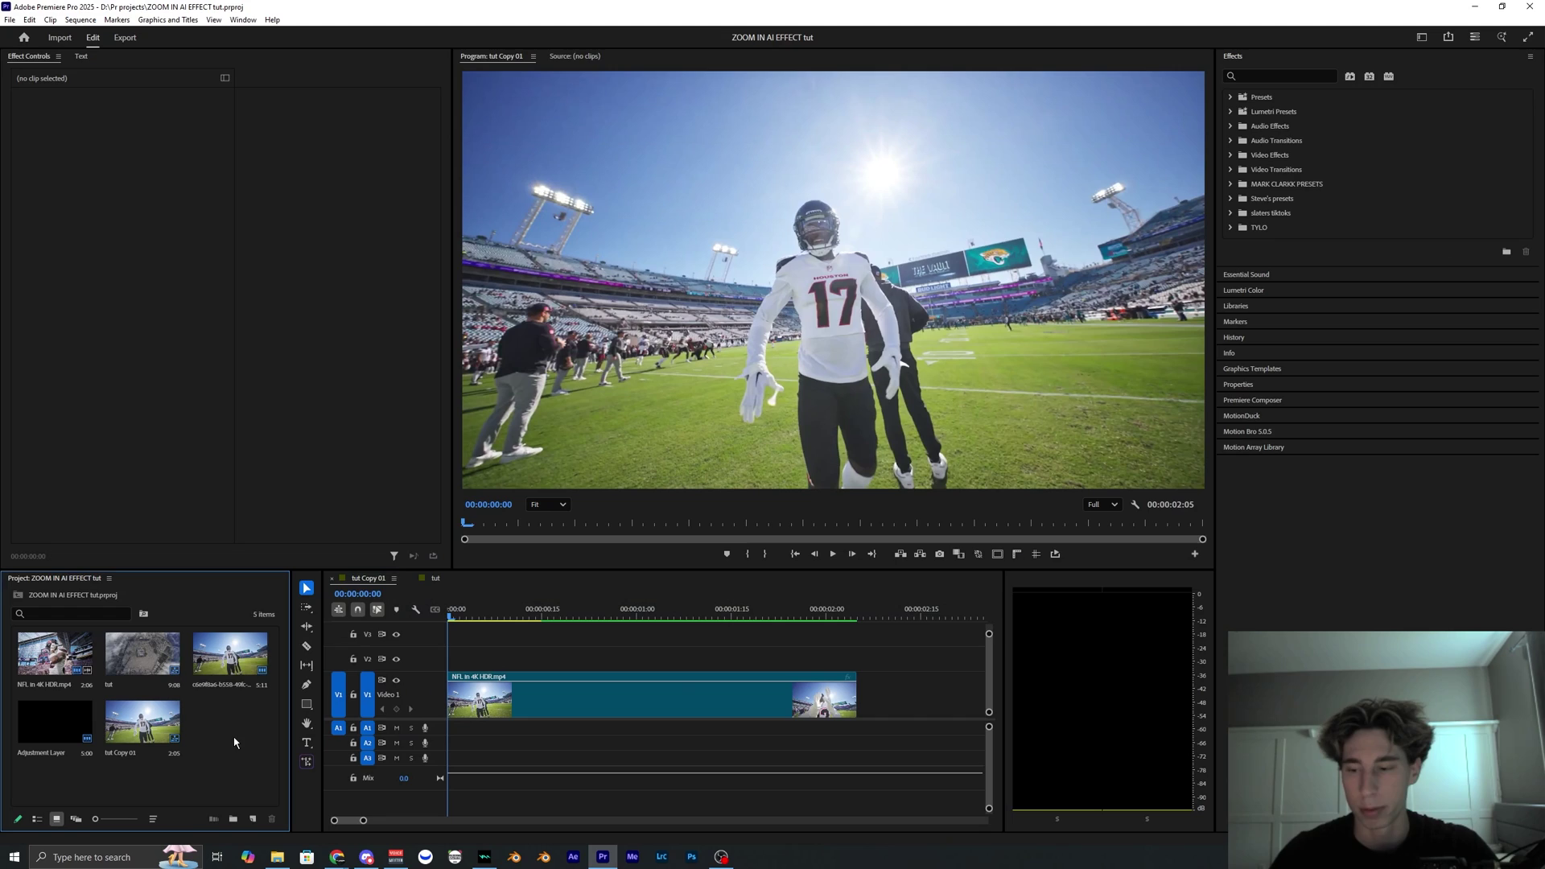
{"action": "double_click", "coordinate": [231, 652]}
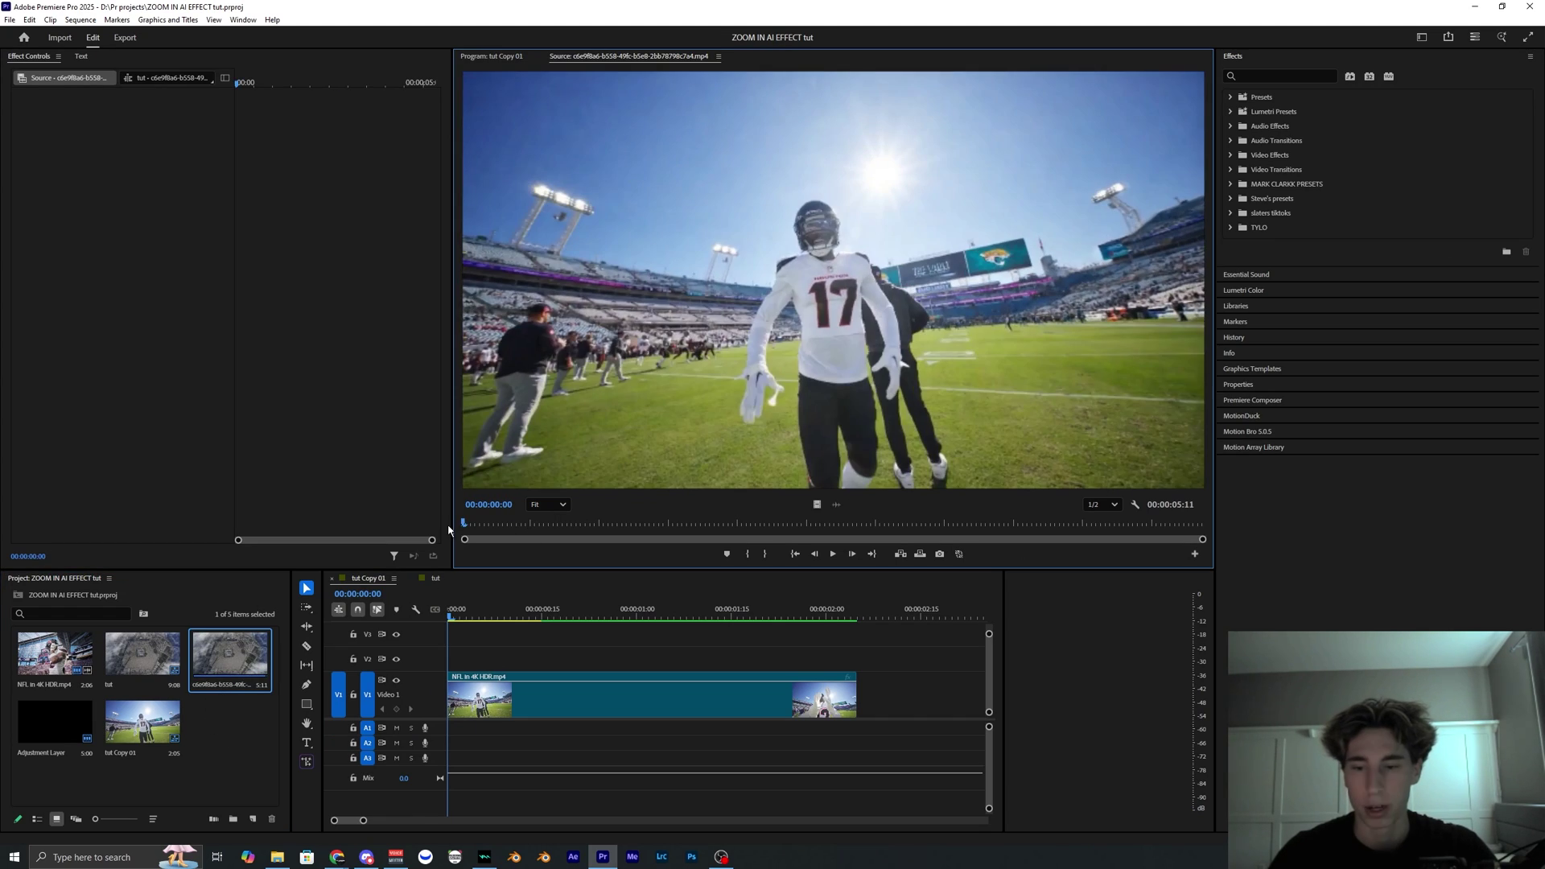
{"action": "key", "text": "space"}
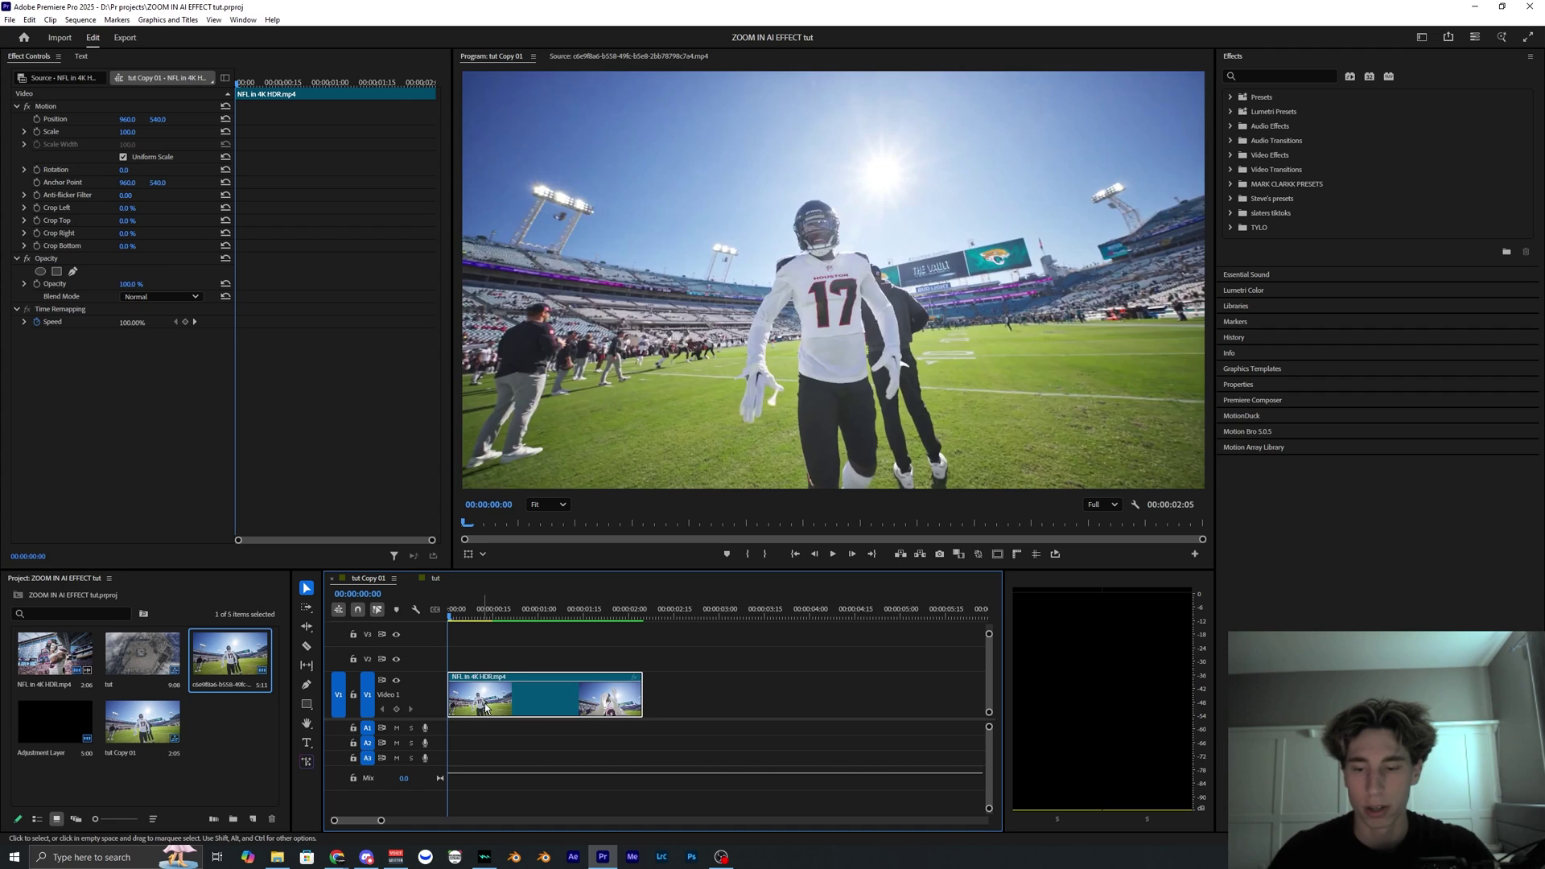
Place the generated zoom-out clip at the start of Video 1, with the NFL in 4K HDR.mp4 clip directly after it
{"action": "left_click_drag", "start_coordinate": [484, 703], "coordinate": [831, 700]}
{"action": "left_click_drag", "start_coordinate": [231, 656], "coordinate": [422, 666]}
{"action": "key", "text": "minus"}
{"action": "left_click_drag", "start_coordinate": [660, 697], "coordinate": [730, 705]}
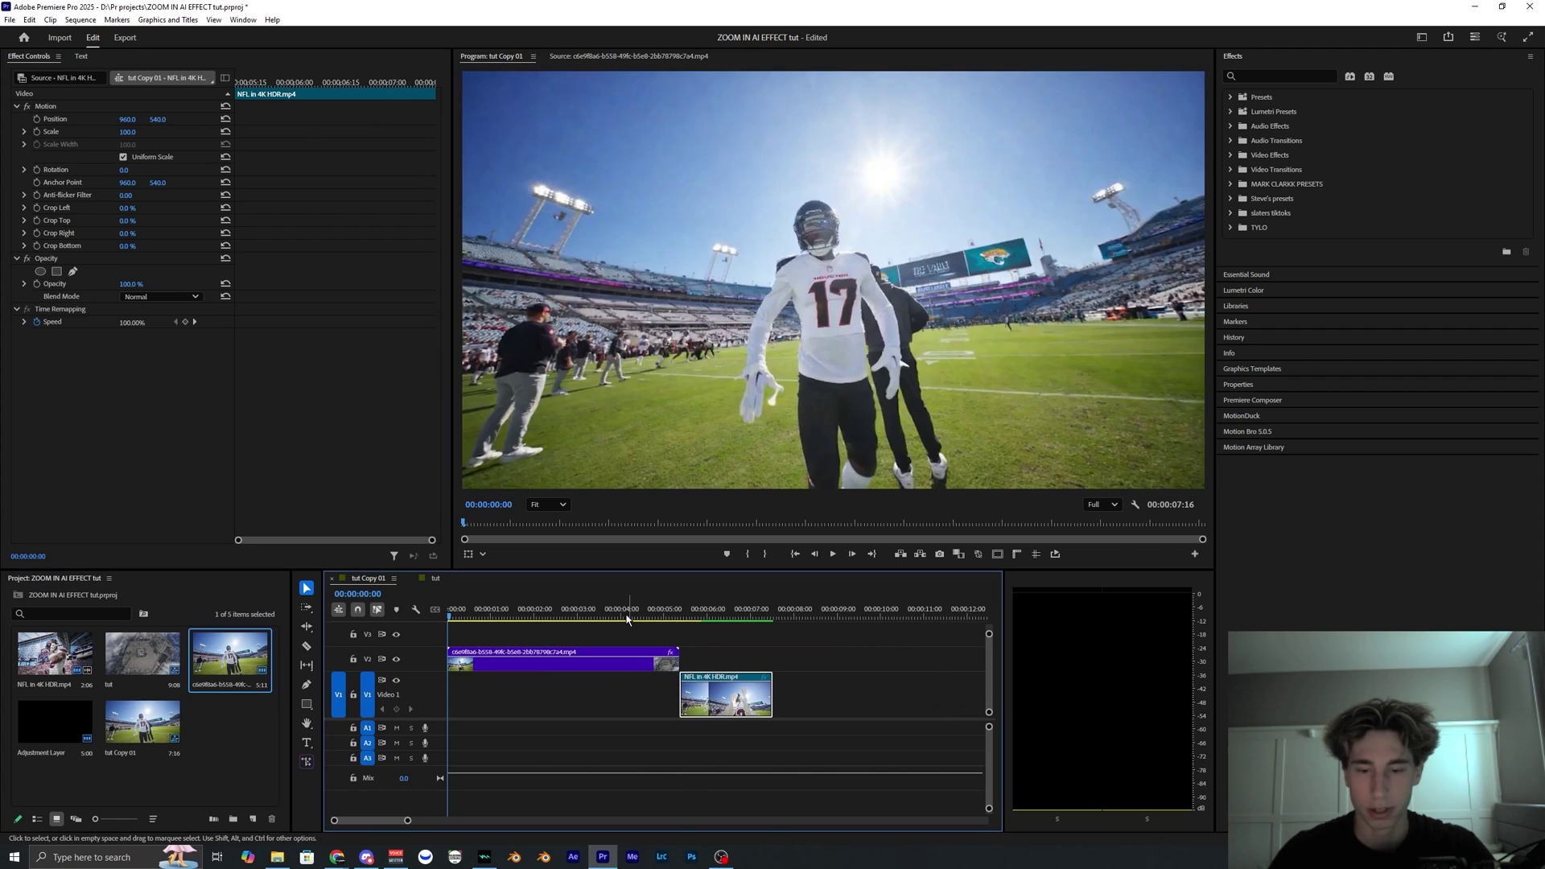
{"action": "left_click_drag", "start_coordinate": [479, 664], "coordinate": [483, 693]}
{"action": "key", "text": "space"}
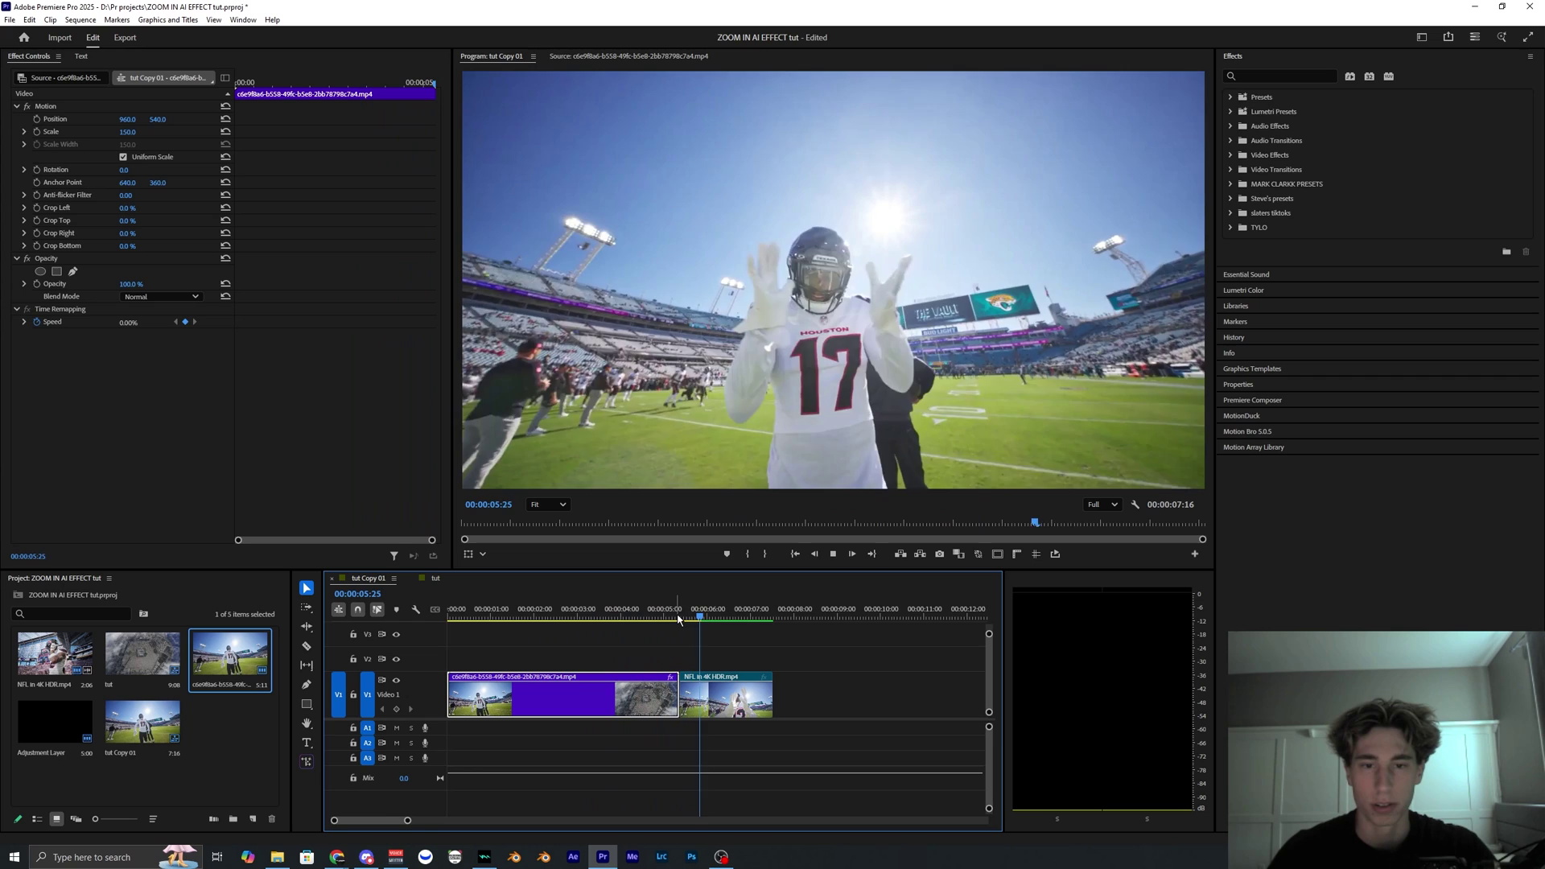
Reverse the speed of the generated zoom-out clip on Video 1
{"action": "left_click_drag", "start_coordinate": [685, 621], "coordinate": [573, 621]}
{"action": "right_click", "coordinate": [596, 690]}
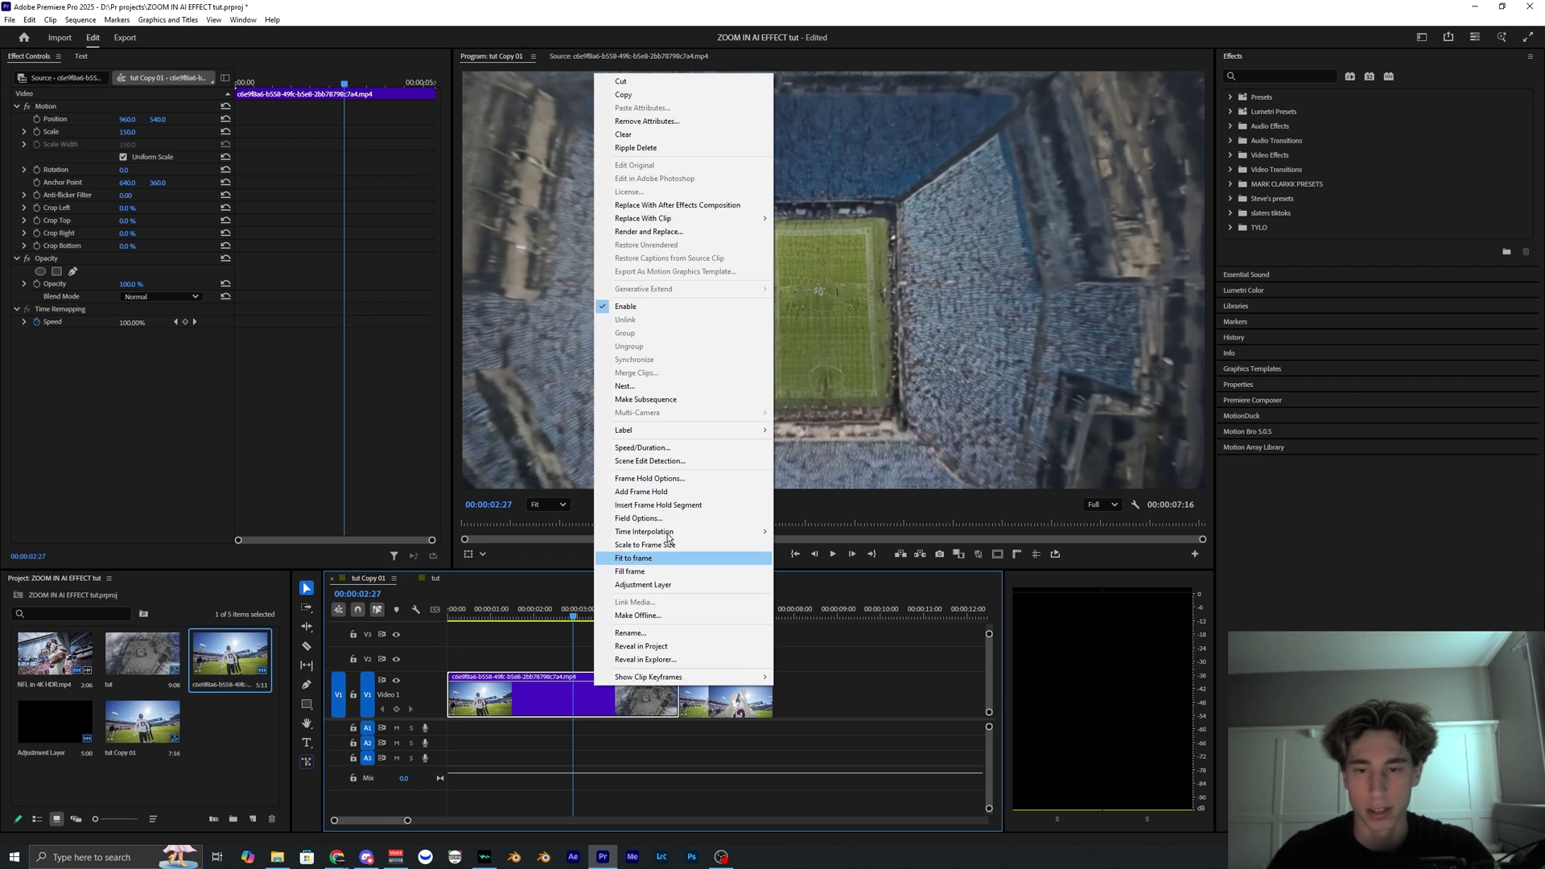
{"action": "left_click", "coordinate": [673, 450]}
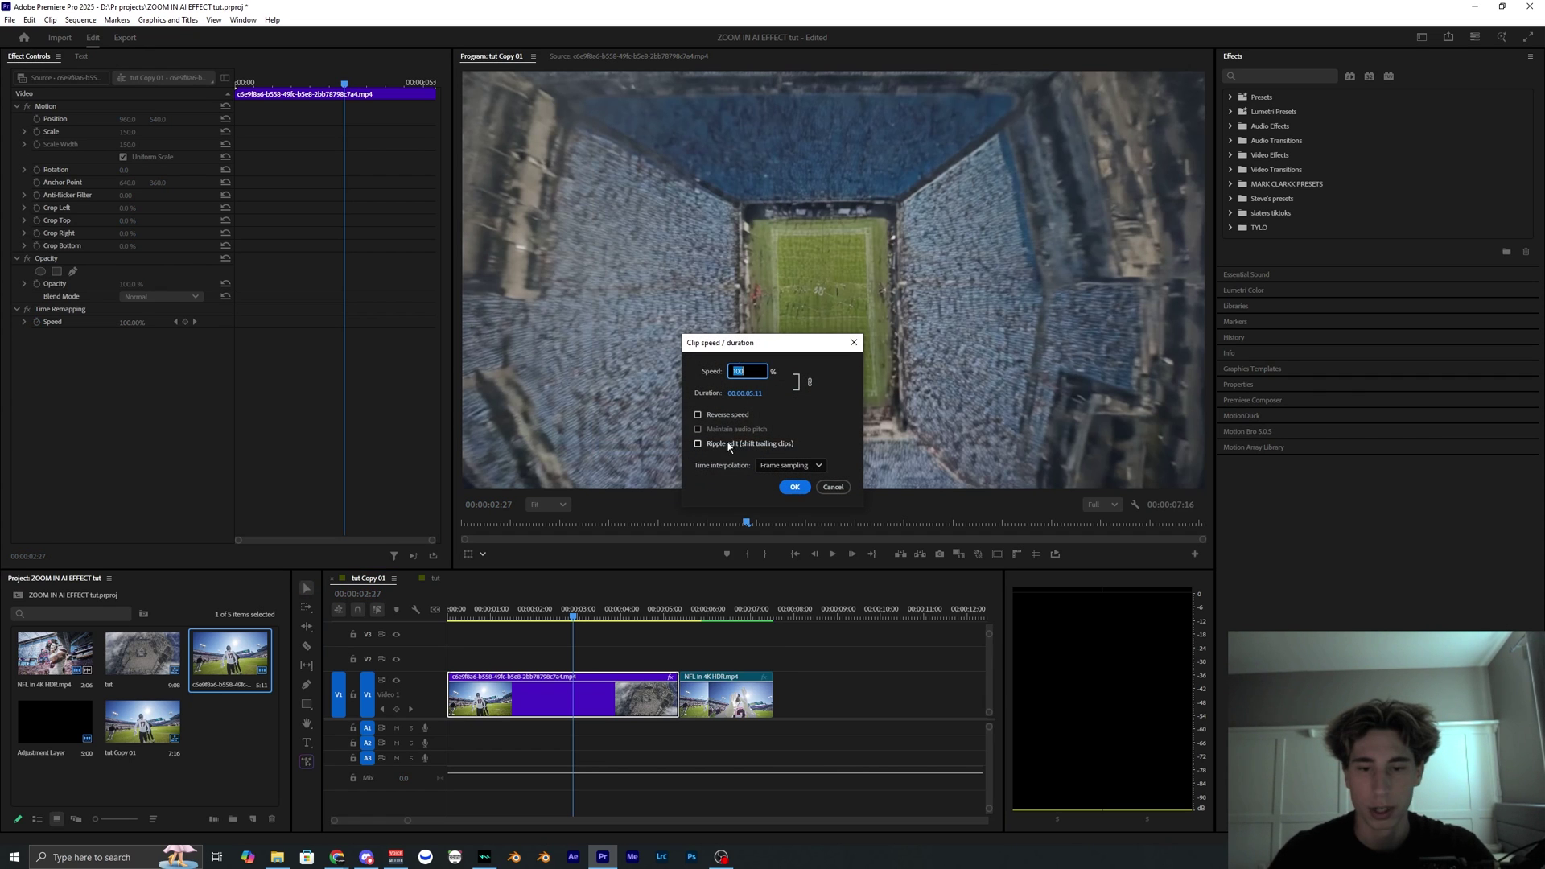
{"action": "left_click", "coordinate": [794, 487]}
Play the sequence from the start to check the reversed clip and its cut into the NFL in 4K HDR.mp4 clip
{"action": "left_click_drag", "start_coordinate": [563, 618], "coordinate": [390, 631]}
{"action": "left_click", "coordinate": [483, 660]}
{"action": "key", "text": "space"}
{"action": "left_click", "coordinate": [515, 697]}
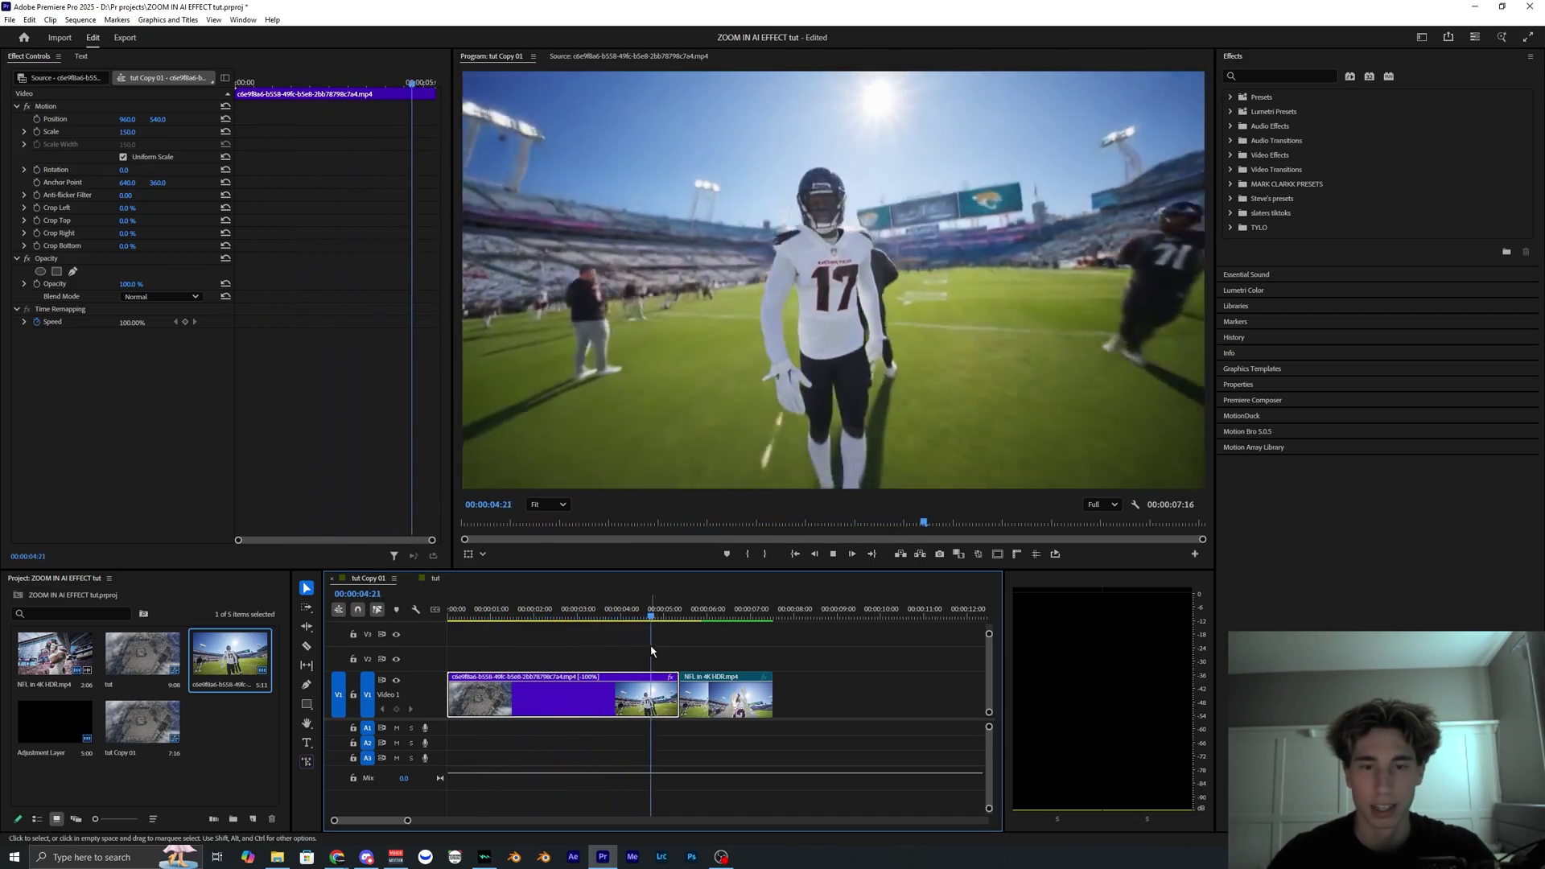
{"action": "scroll", "coordinate": [693, 664], "scroll_direction": "up", "scroll_amount": 2}
{"action": "scroll", "coordinate": [728, 669], "scroll_direction": "down", "scroll_amount": 1}
{"action": "scroll", "coordinate": [698, 679], "scroll_direction": "up", "scroll_amount": 2}
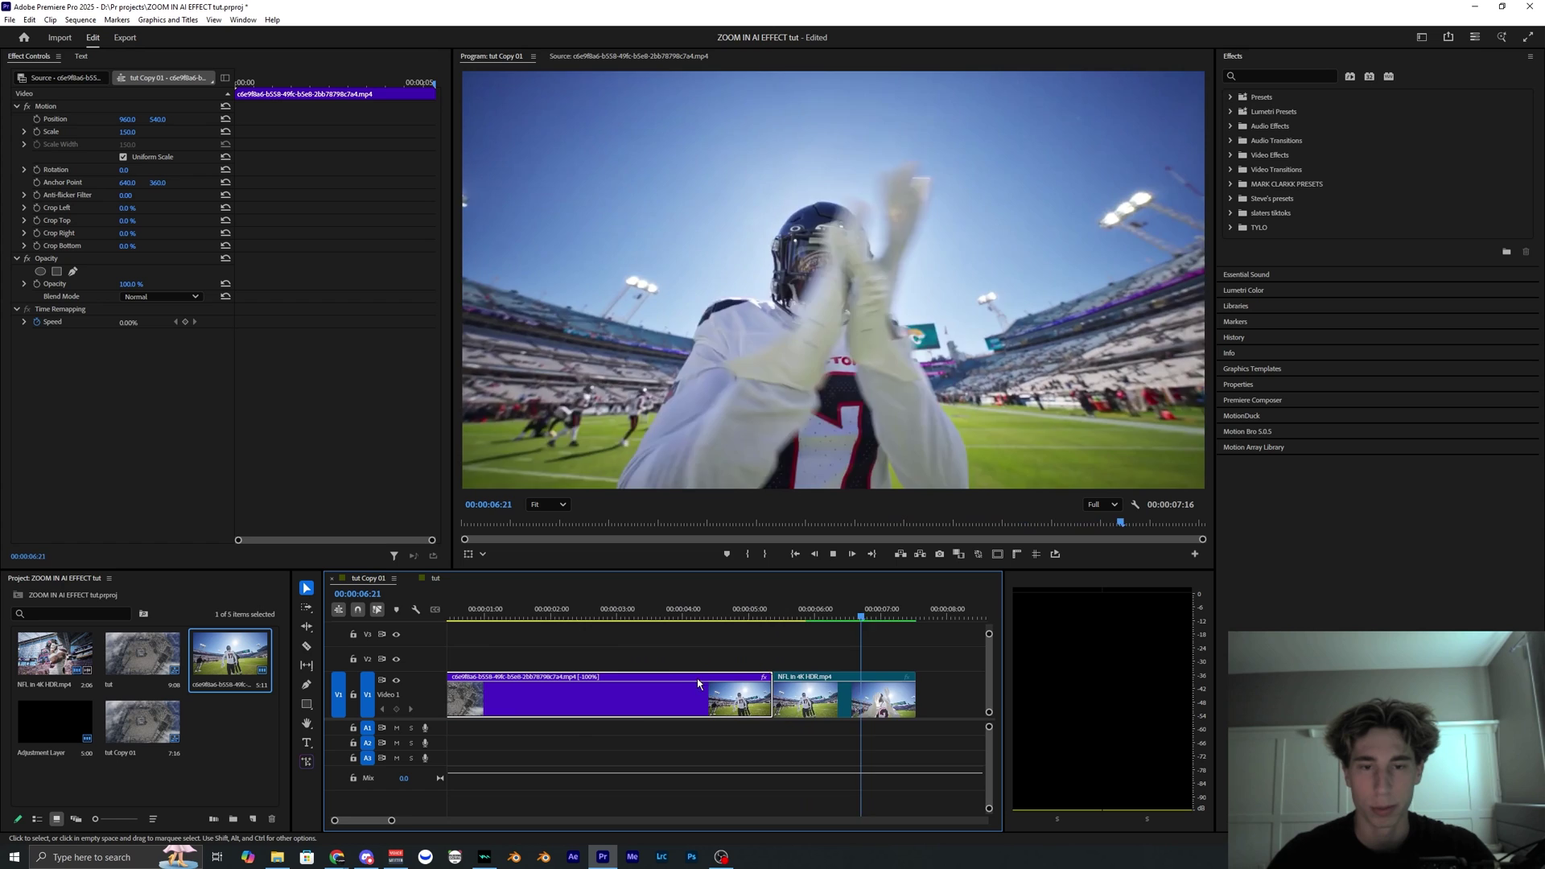
{"action": "scroll", "coordinate": [698, 683], "scroll_direction": "down", "scroll_amount": 3}
{"action": "scroll", "coordinate": [711, 693], "scroll_direction": "up", "scroll_amount": 4}
{"action": "key", "text": "space"}
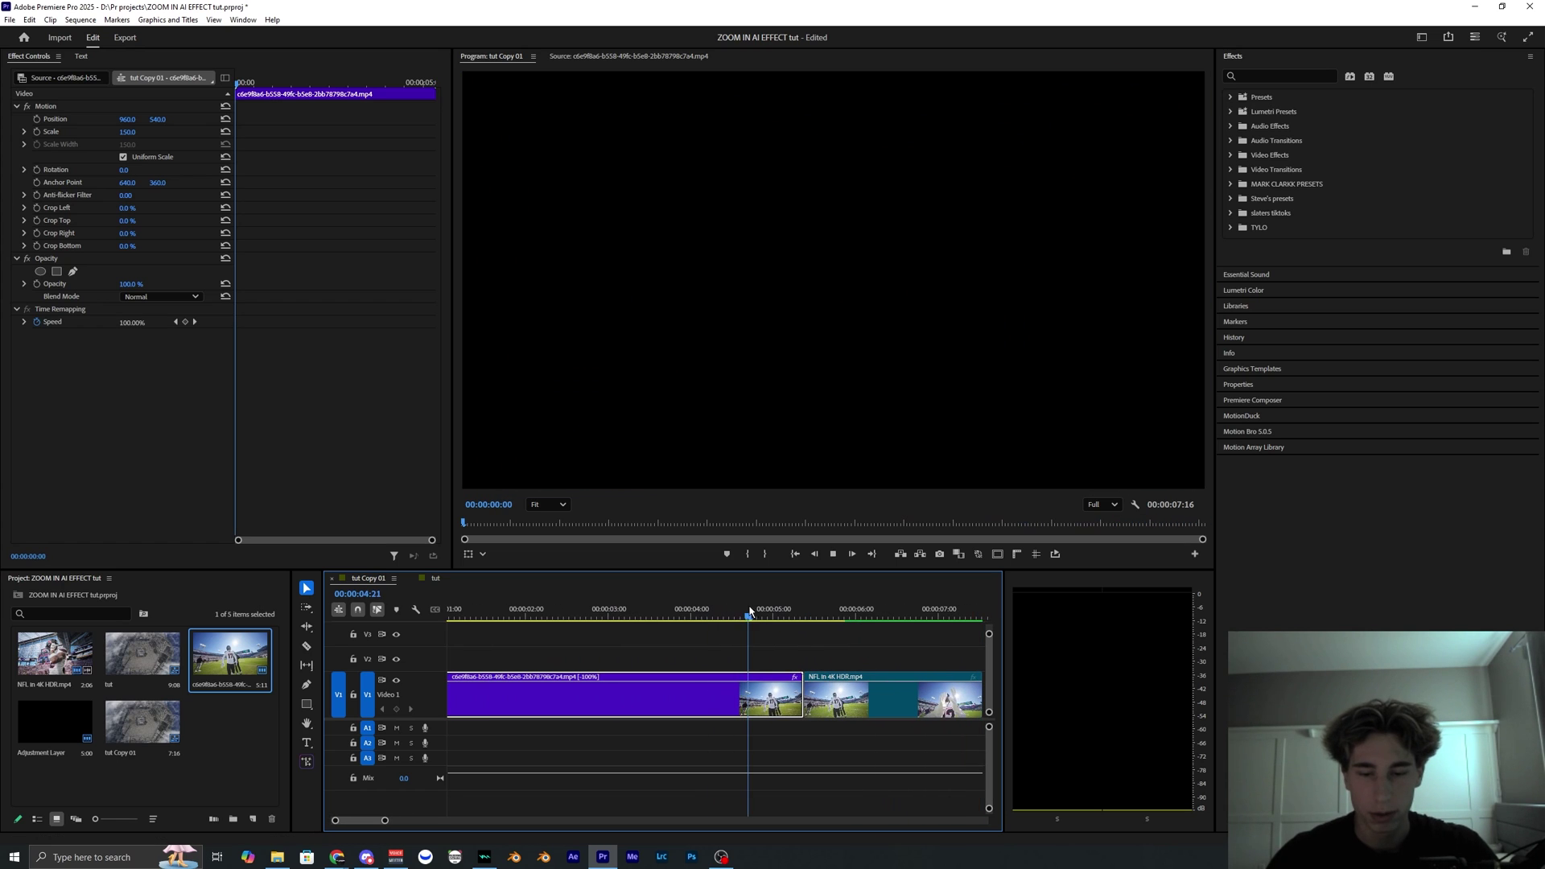
Display the Time Remapping speed curve on the reversed zoom clip, with a speed keyframe at 00:00:04:09
{"action": "left_click", "coordinate": [716, 644]}
{"action": "left_click", "coordinate": [730, 678]}
{"action": "scroll", "coordinate": [726, 681], "scroll_direction": "down", "scroll_amount": 1}
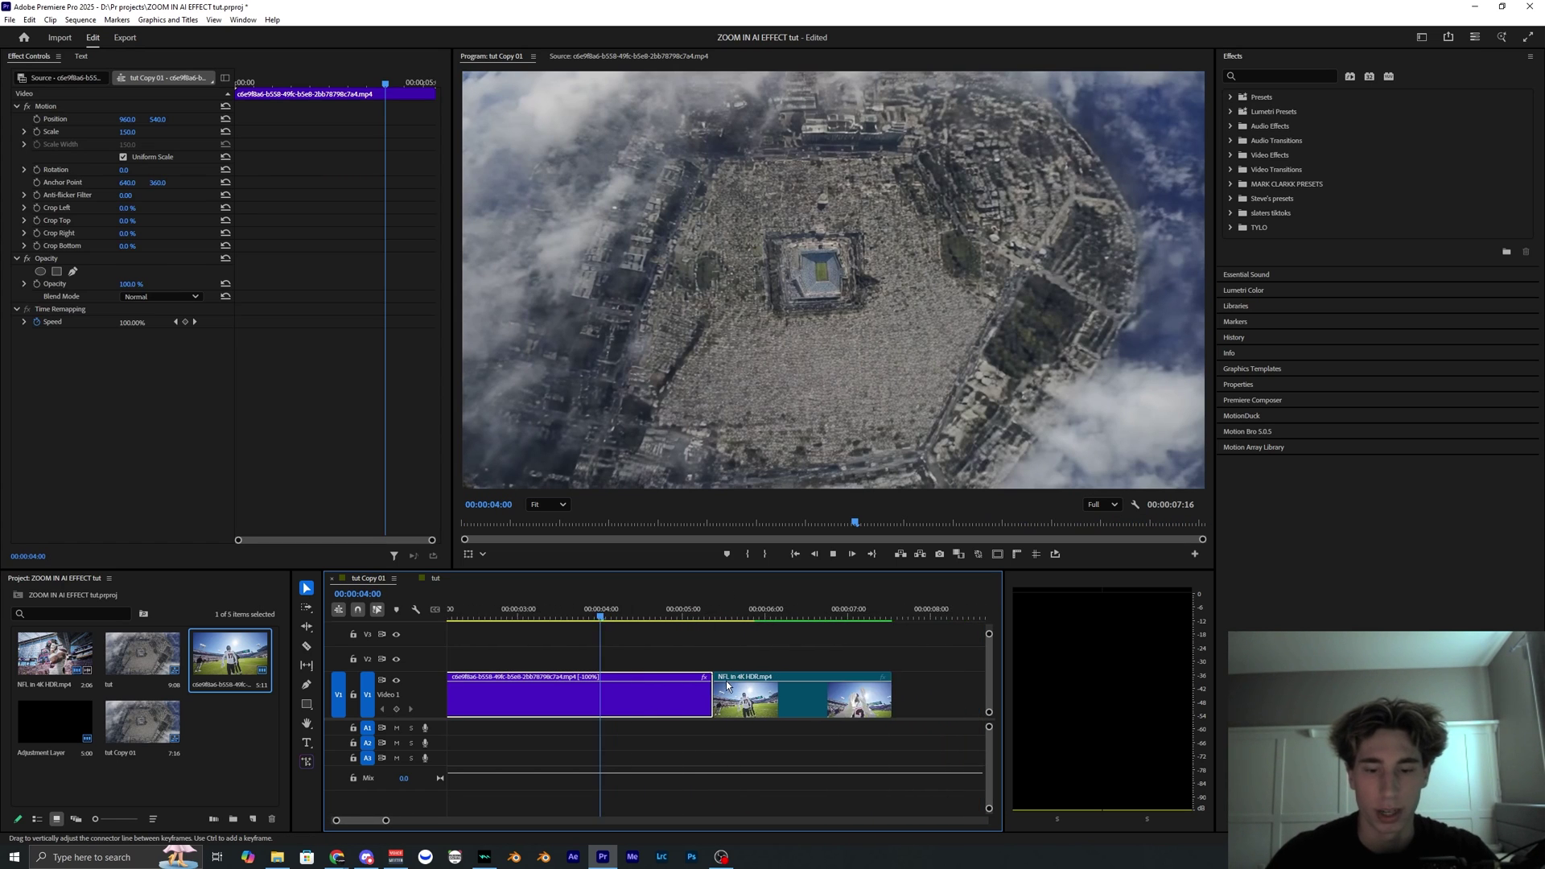
{"action": "scroll", "coordinate": [717, 676], "scroll_direction": "up", "scroll_amount": 2}
{"action": "left_click", "coordinate": [578, 616]}
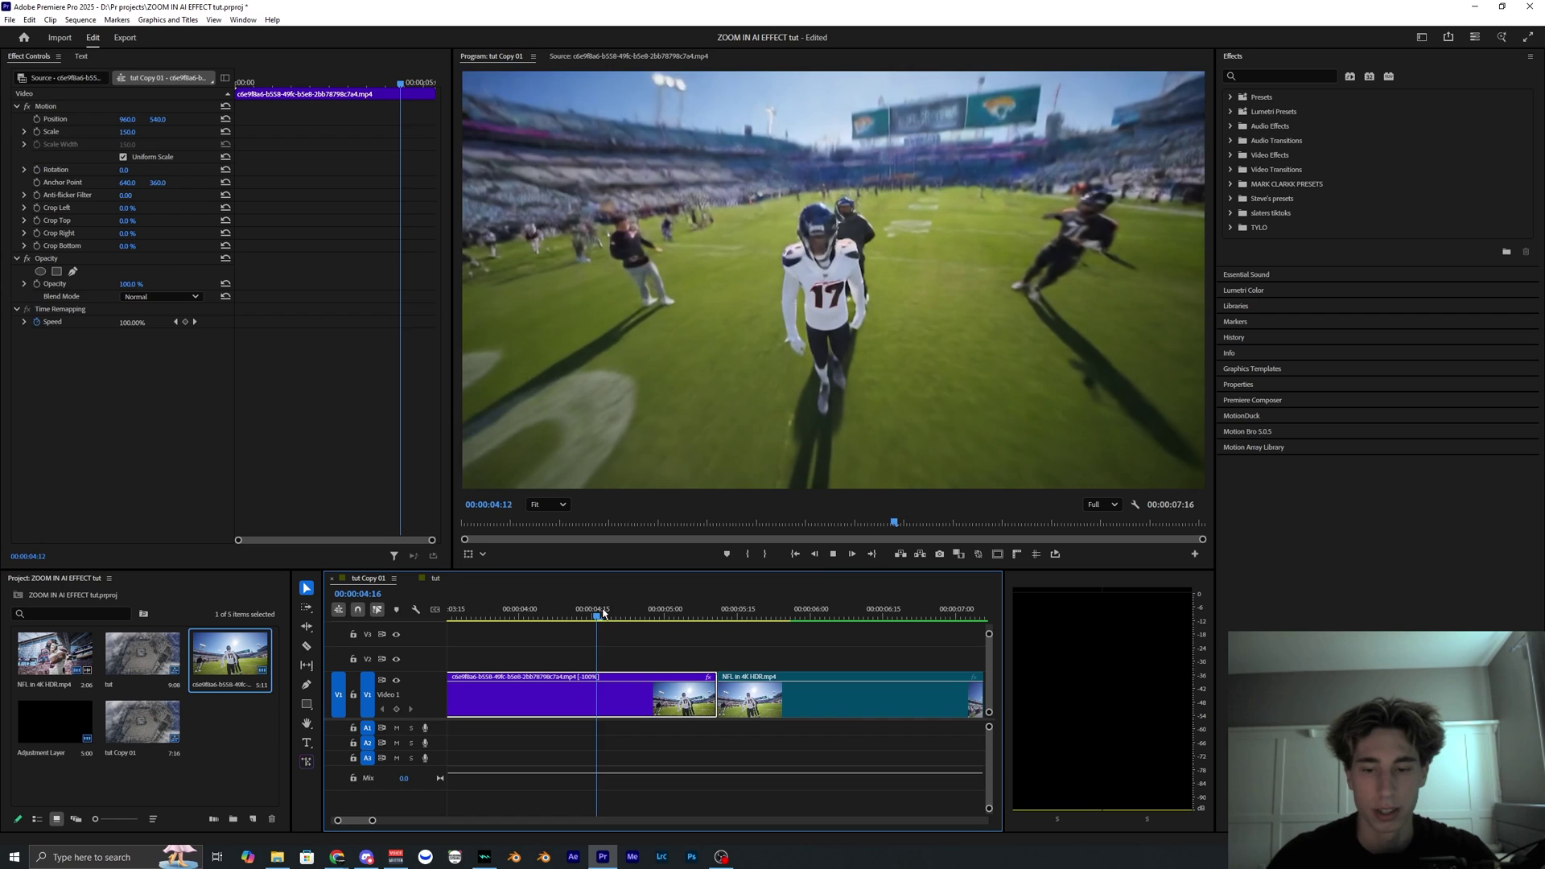
{"action": "key", "text": "space"}
{"action": "left_click", "coordinate": [679, 682]}
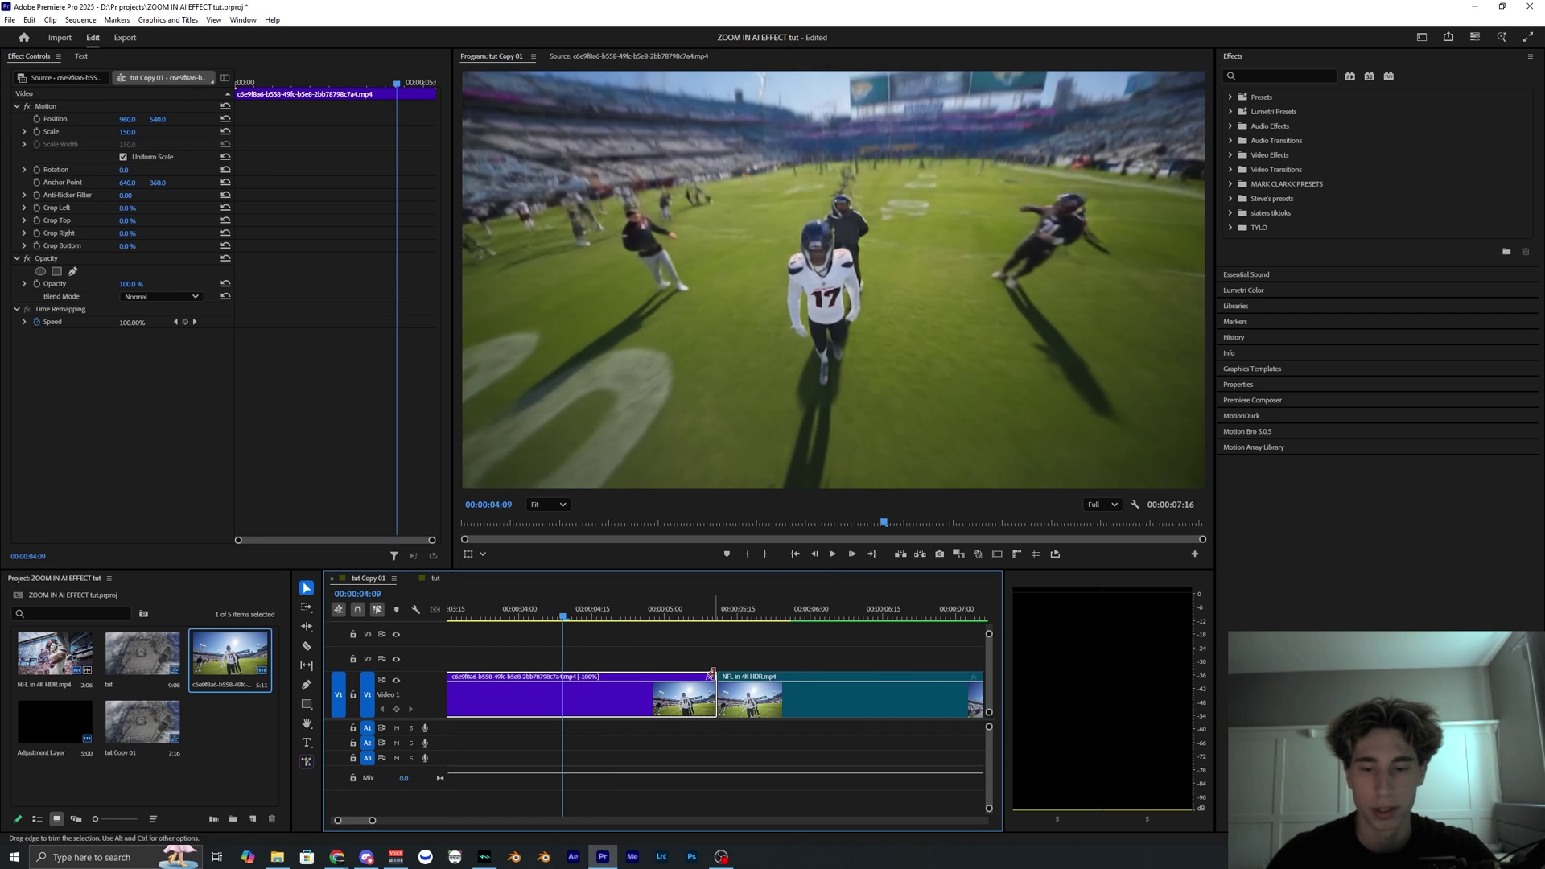
{"action": "right_click", "coordinate": [708, 681]}
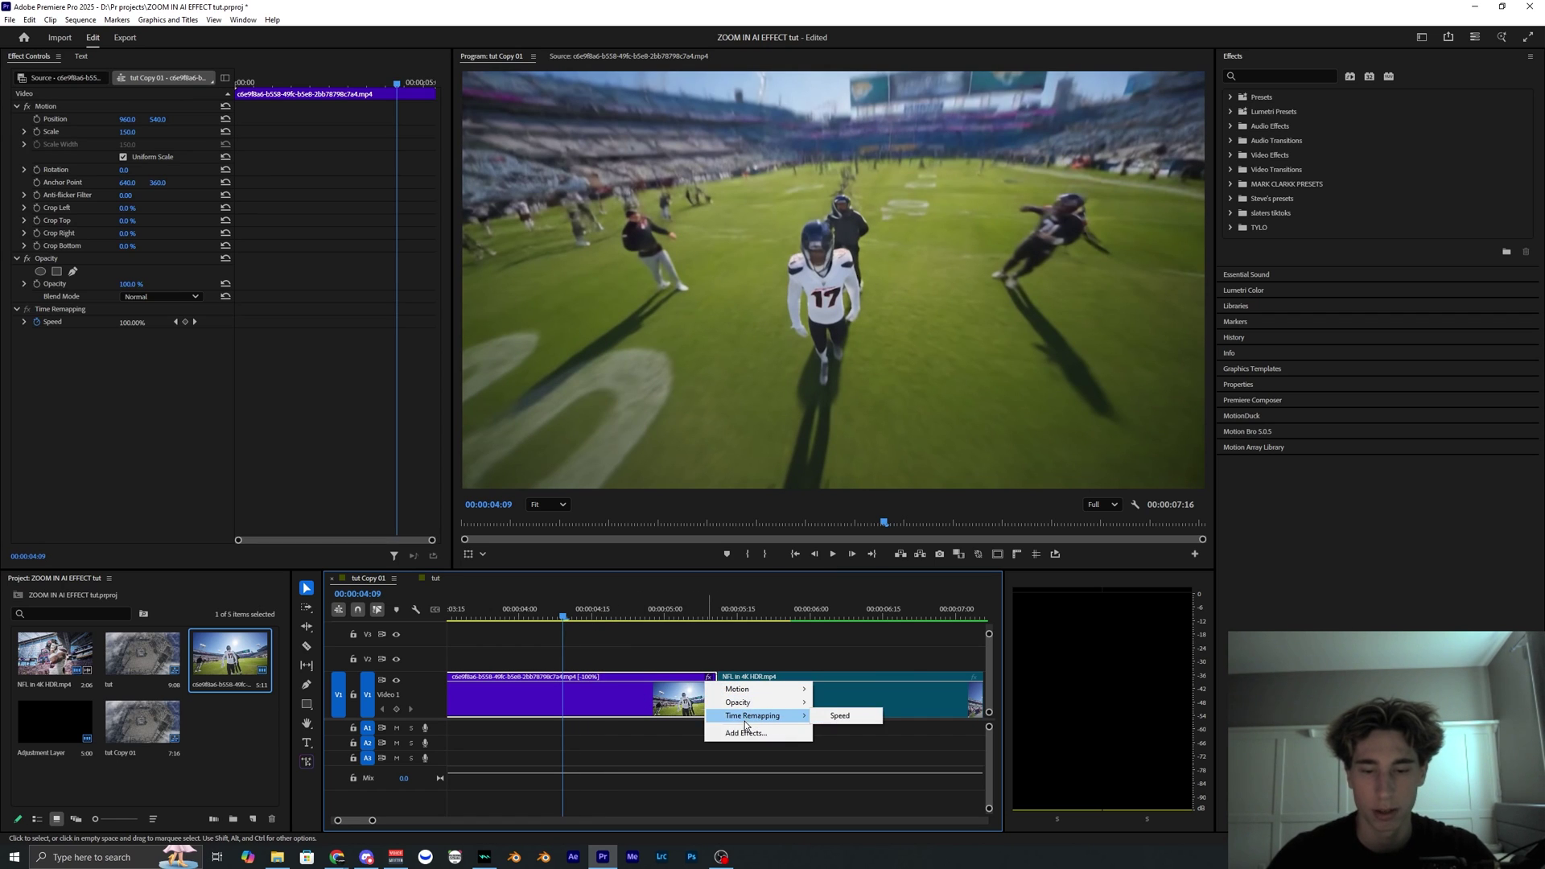
{"action": "left_click", "coordinate": [839, 717]}
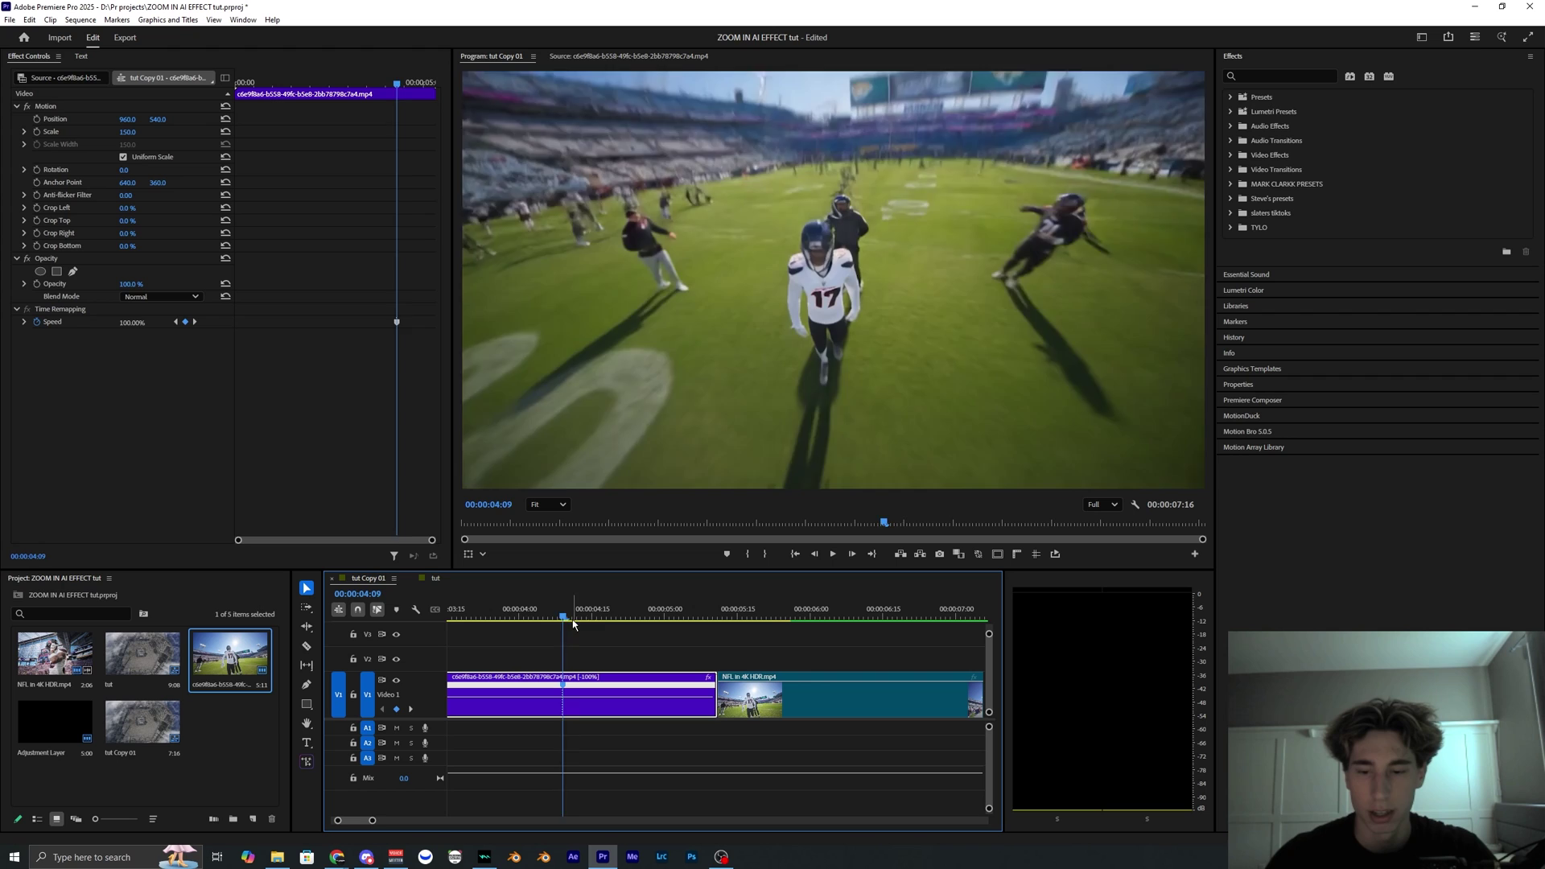
Ramp the reversed clip's speed up to 189% after the keyframe and close the gap before the NFL in 4K HDR.mp4 clip
{"action": "left_click_drag", "start_coordinate": [573, 624], "coordinate": [593, 689]}
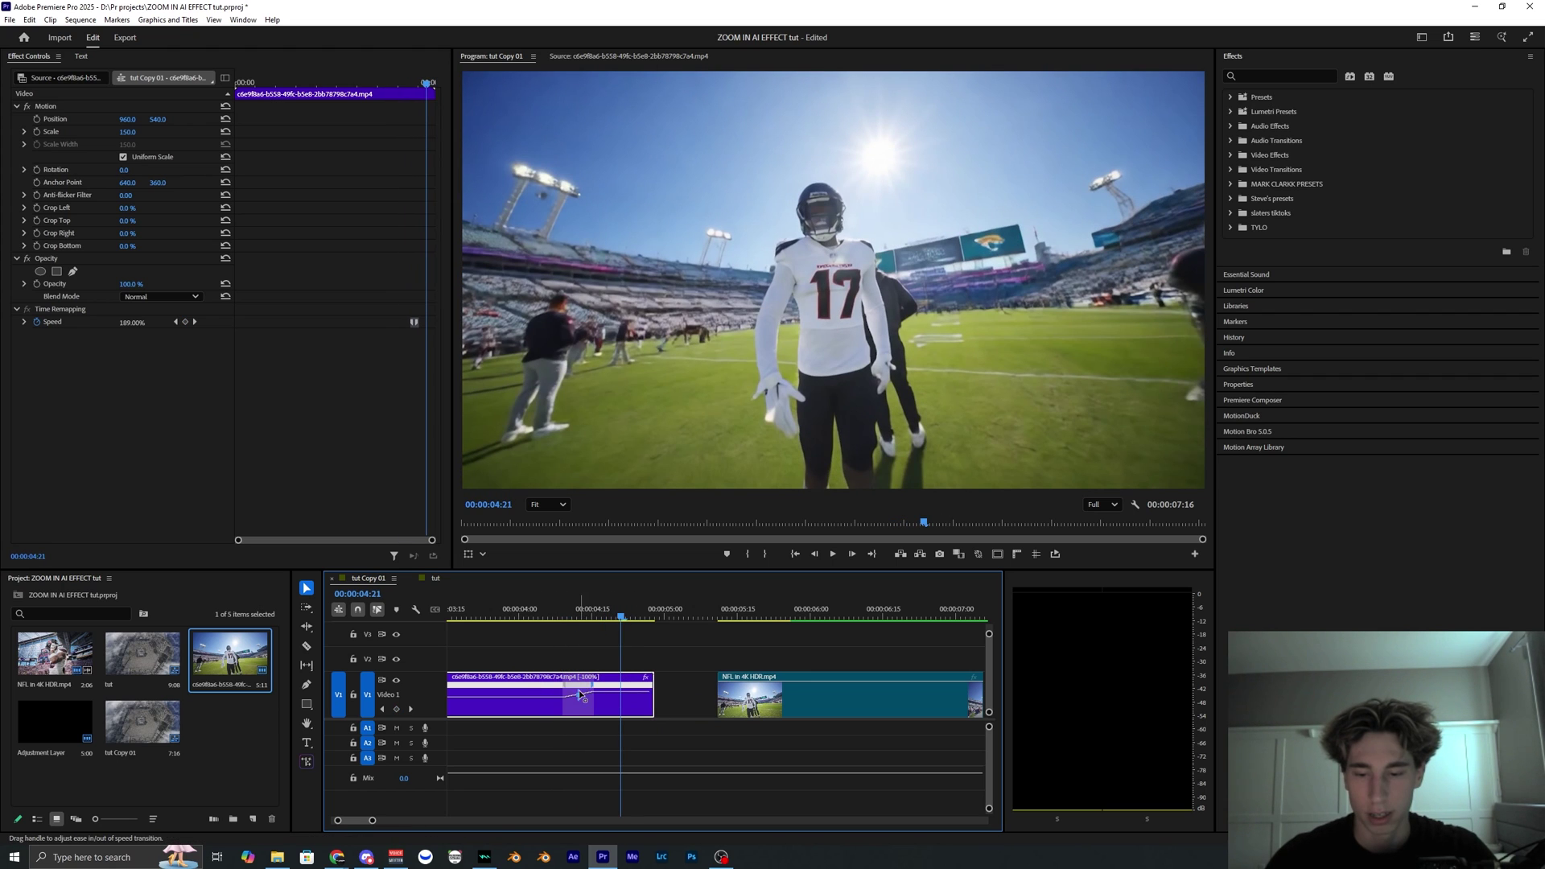
{"action": "left_click", "coordinate": [703, 708]}
{"action": "key", "text": "Delete"}
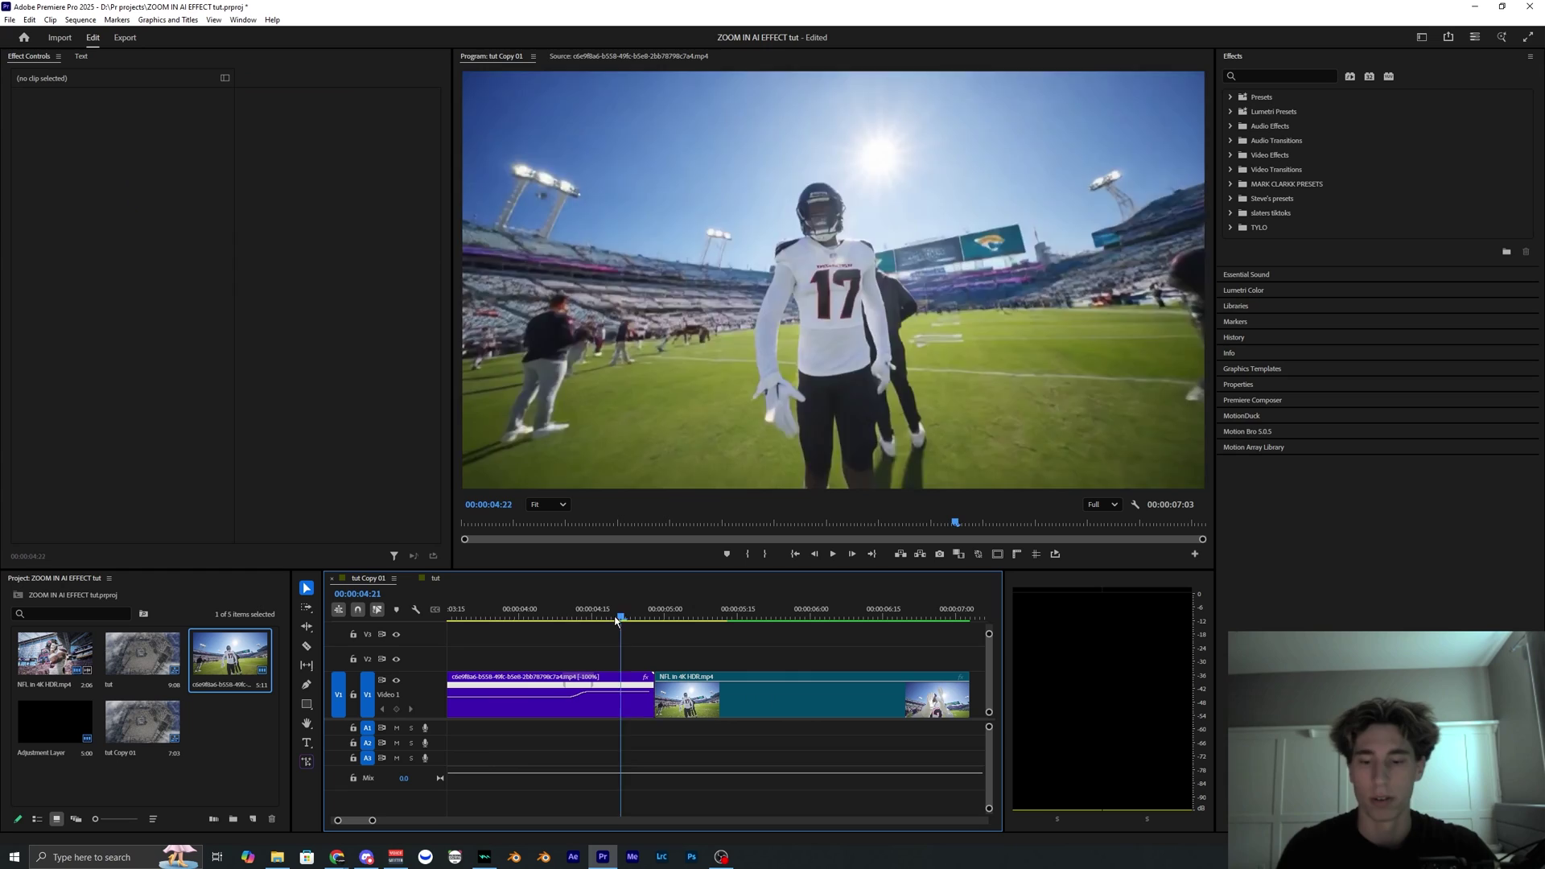
Play and scrub the sequence across the cut to check the speed ramp into the NFL in 4K HDR.mp4 clip
{"action": "key", "text": "space"}
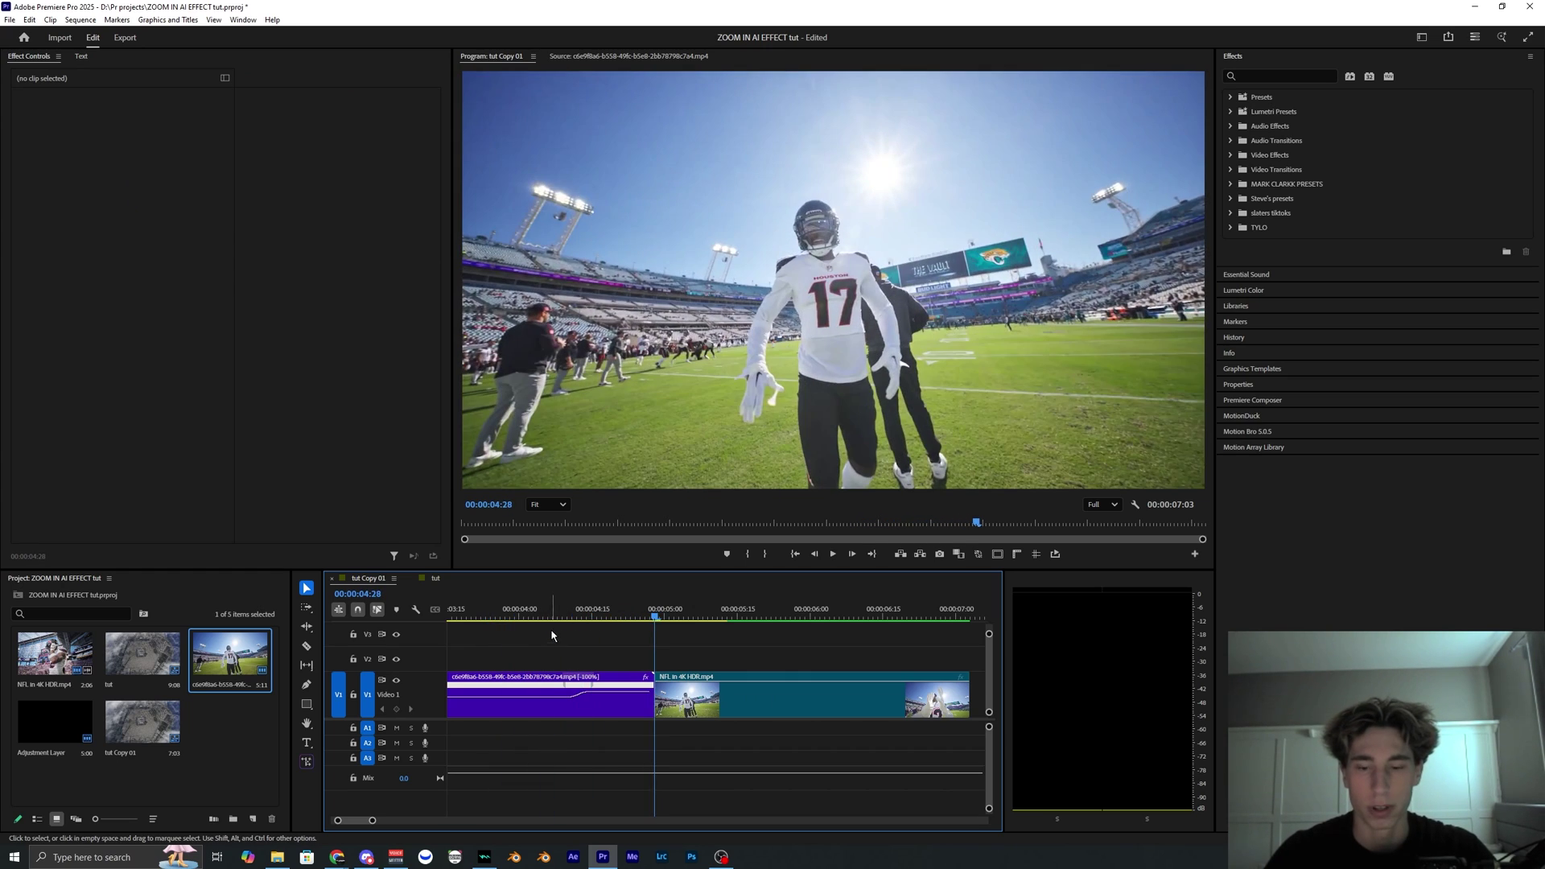
{"action": "left_click_drag", "start_coordinate": [546, 613], "coordinate": [435, 612]}
{"action": "scroll", "coordinate": [598, 648], "scroll_direction": "down", "scroll_amount": 2}
{"action": "left_click_drag", "start_coordinate": [607, 614], "coordinate": [613, 614]}
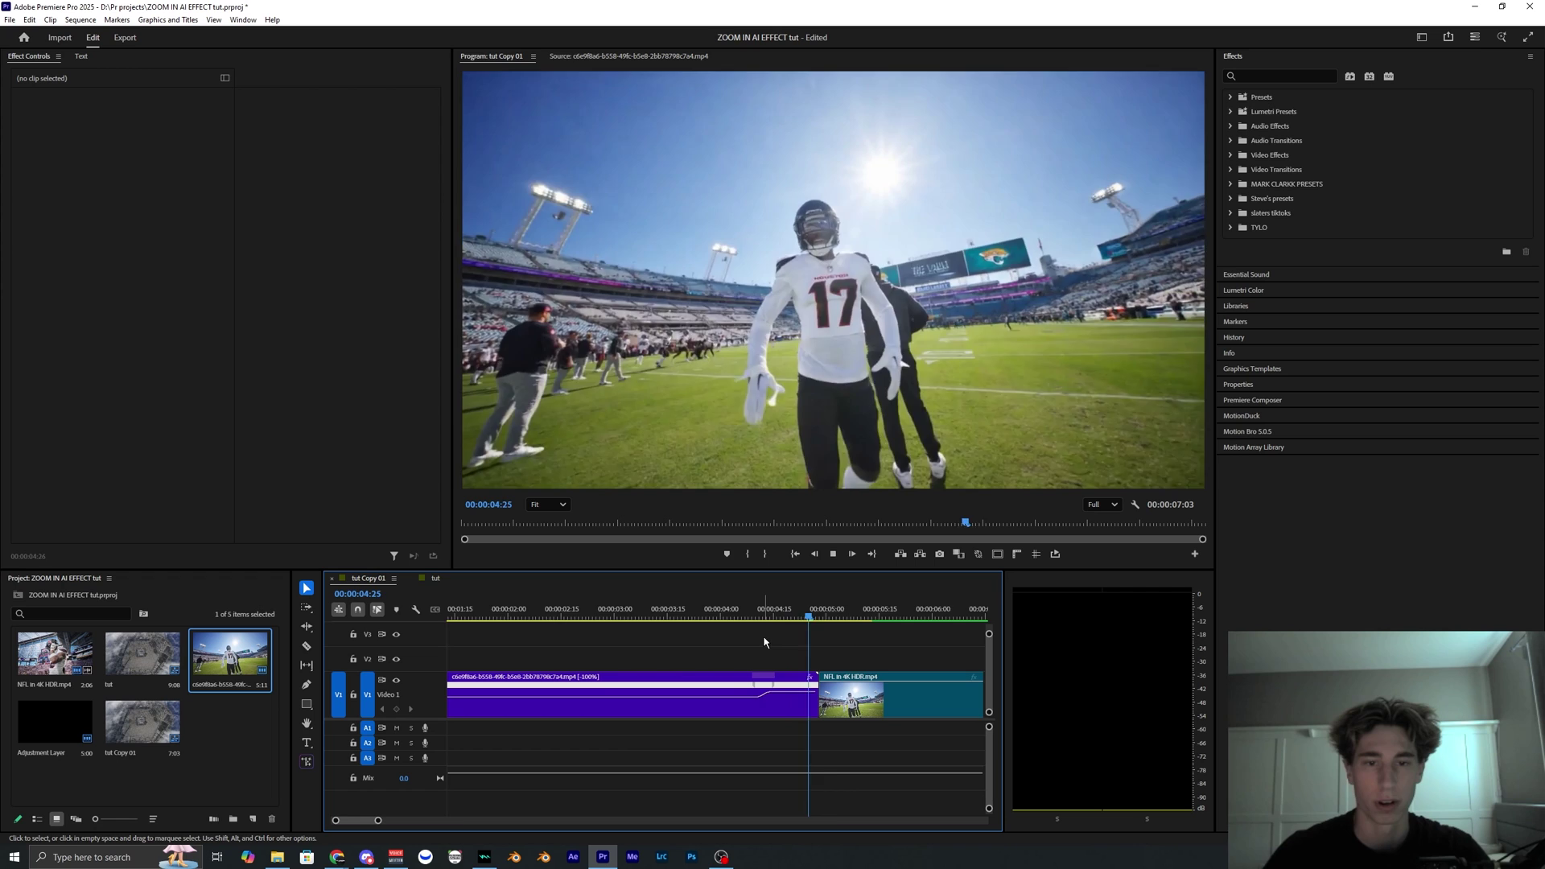
{"action": "scroll", "coordinate": [763, 631], "scroll_direction": "down", "scroll_amount": 1}
{"action": "scroll", "coordinate": [759, 640], "scroll_direction": "down", "scroll_amount": 2}
{"action": "key", "text": "Home"}
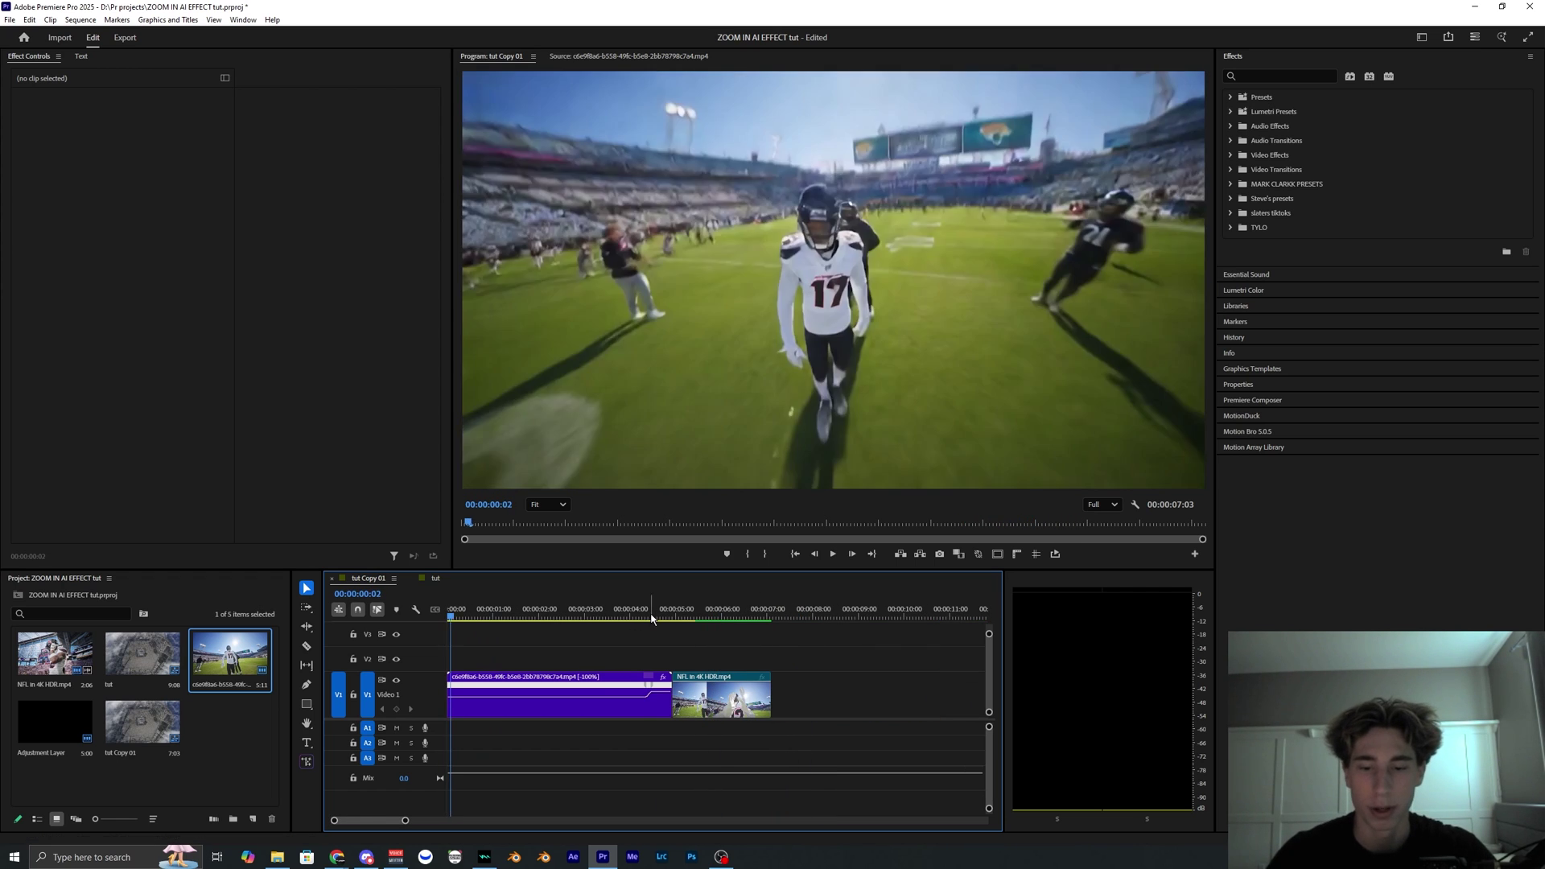
{"action": "scroll", "coordinate": [586, 654], "scroll_direction": "up", "scroll_amount": 3}
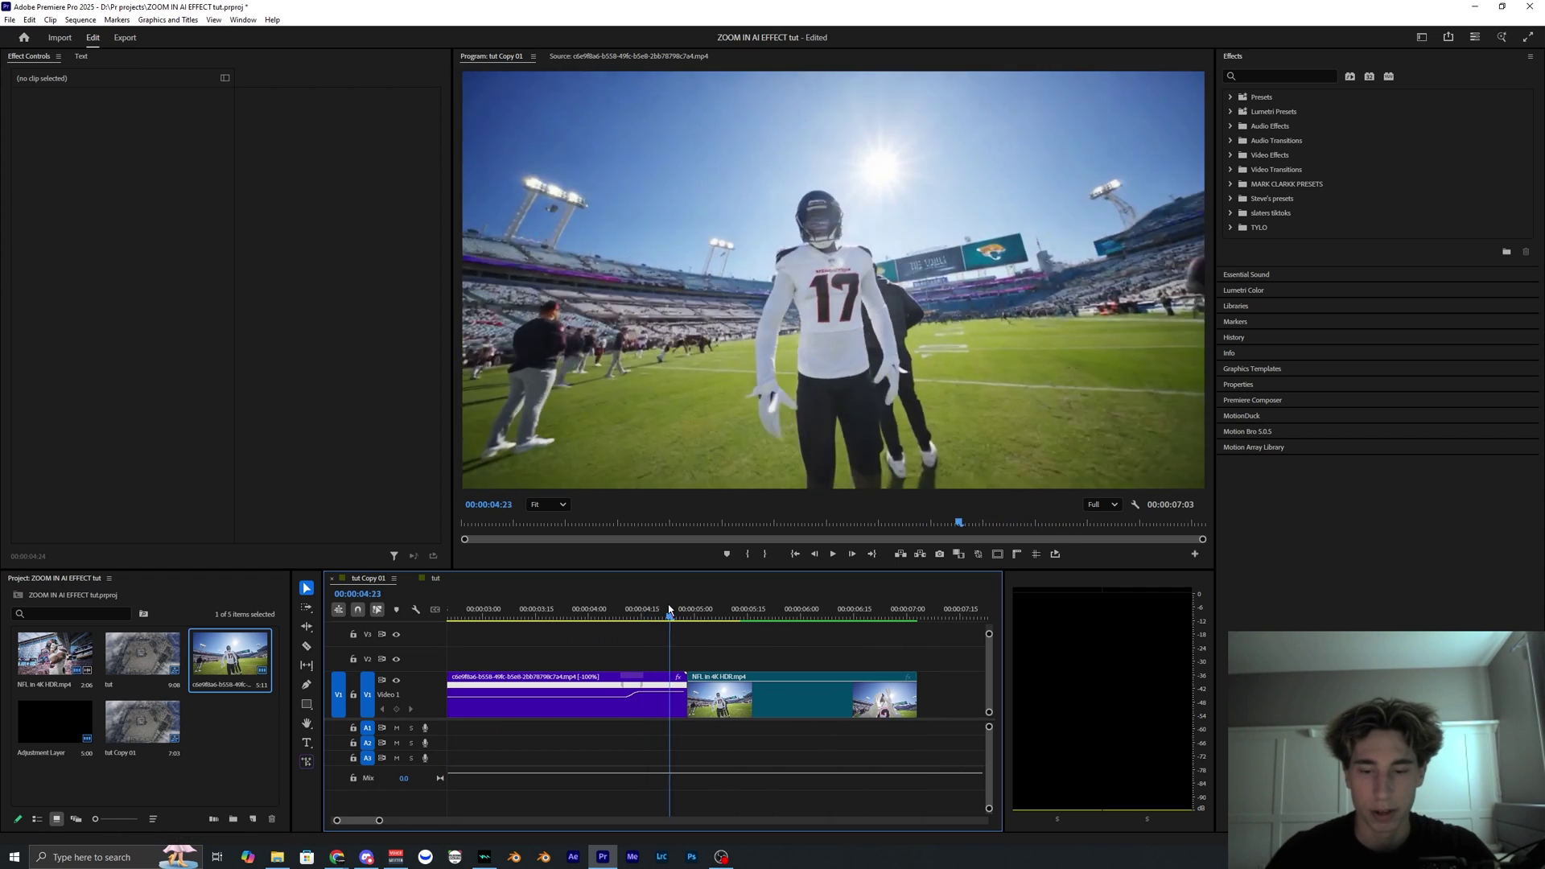
{"action": "key", "text": "space"}
Create a new adjustment layer in the project with the default video settings
{"action": "left_click", "coordinate": [223, 772]}
{"action": "left_click", "coordinate": [253, 819]}
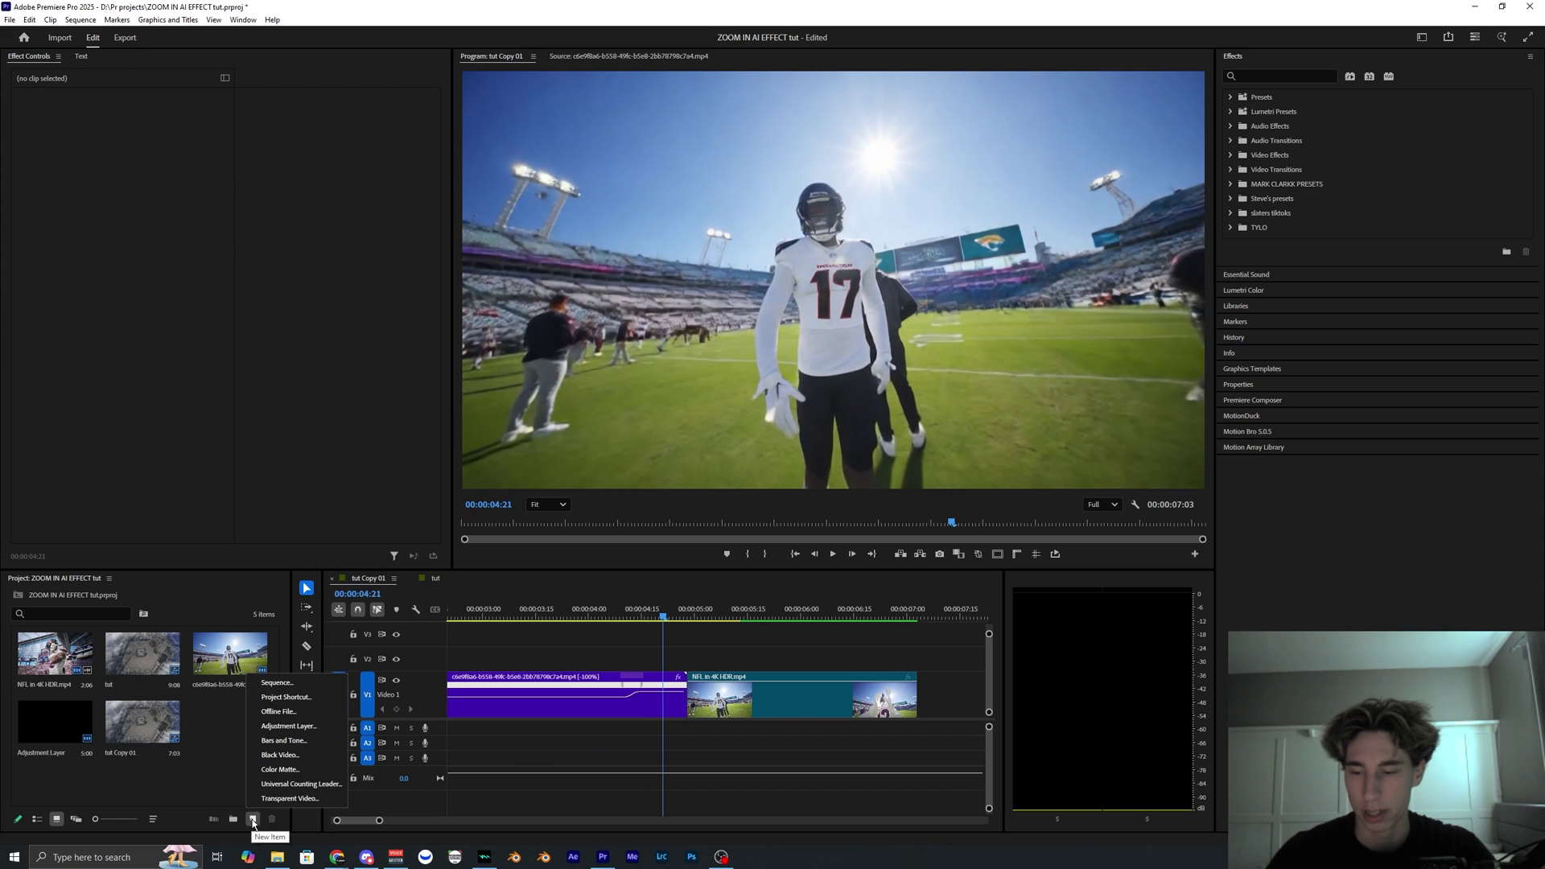
{"action": "left_click", "coordinate": [297, 724]}
{"action": "left_click", "coordinate": [809, 481]}
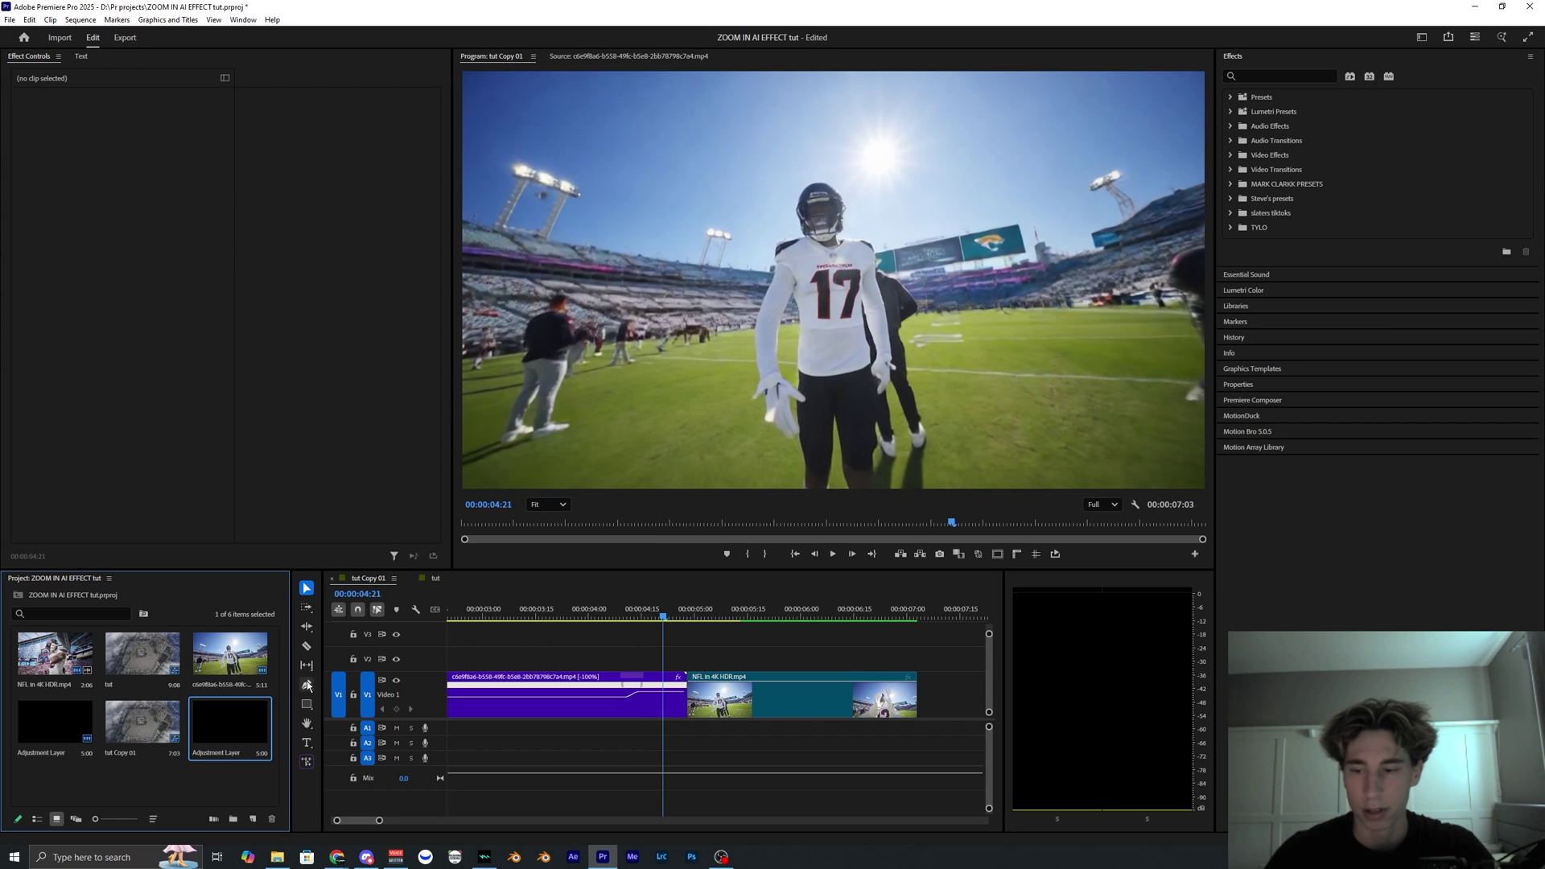
Place the adjustment layer on Video 2 over the cut, starting at 00:00:04:20, and trim off everything after 00:00:06:14
{"action": "left_click_drag", "start_coordinate": [241, 728], "coordinate": [636, 667]}
{"action": "left_click_drag", "start_coordinate": [665, 609], "coordinate": [688, 611]}
{"action": "left_click_drag", "start_coordinate": [688, 668], "coordinate": [713, 668]}
{"action": "left_click_drag", "start_coordinate": [682, 613], "coordinate": [850, 615]}
{"action": "key", "text": "ctrl+k"}
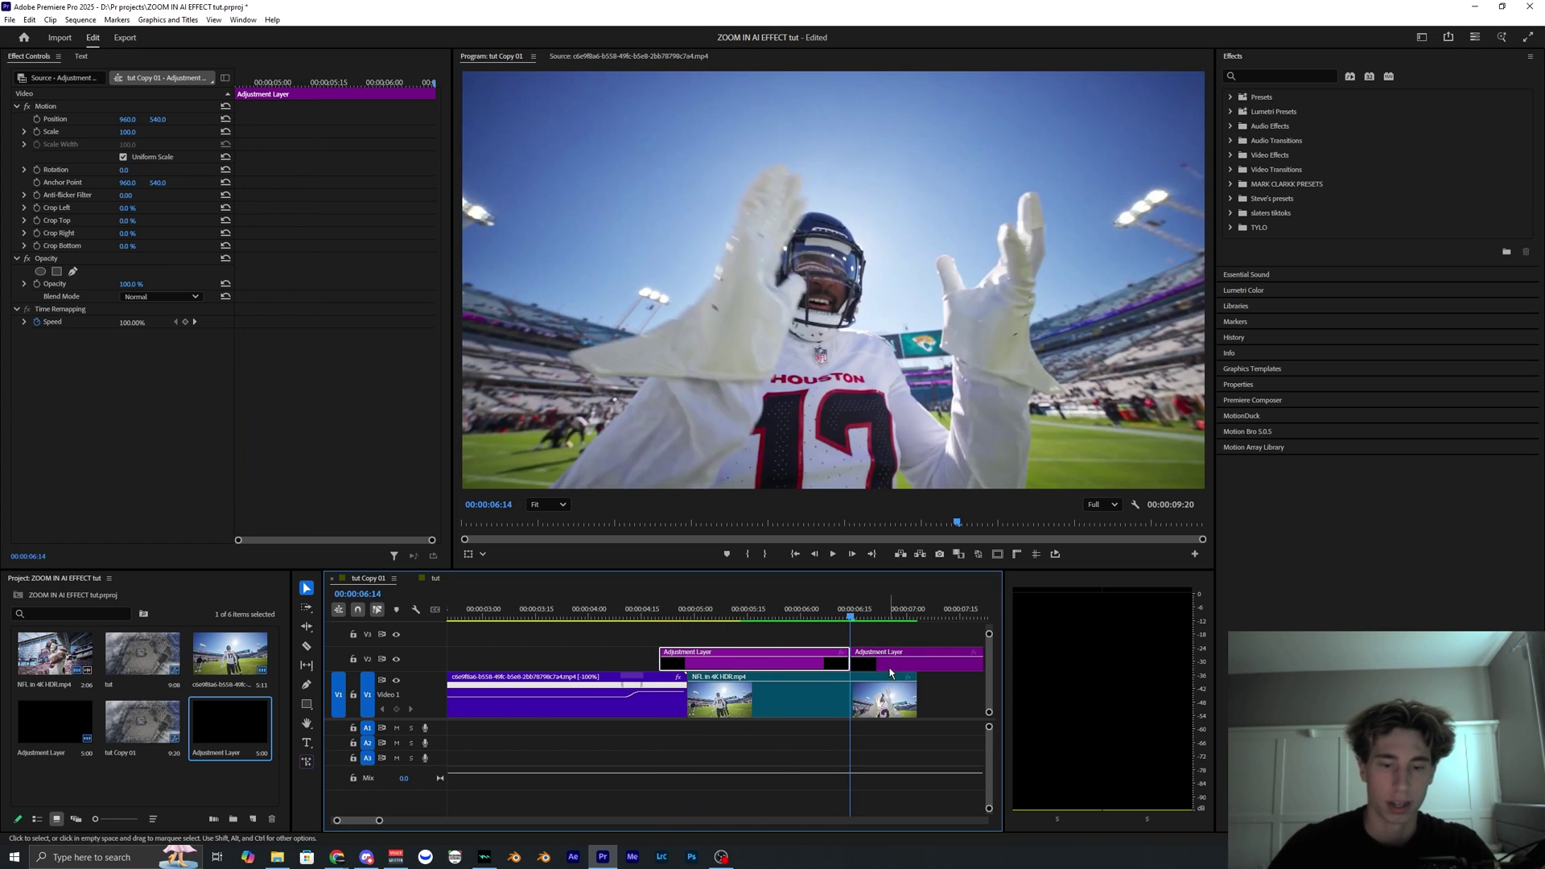
{"action": "left_click", "coordinate": [890, 666]}
{"action": "key", "text": "Delete"}
{"action": "left_click_drag", "start_coordinate": [649, 614], "coordinate": [660, 614]}
{"action": "left_click", "coordinate": [713, 660]}
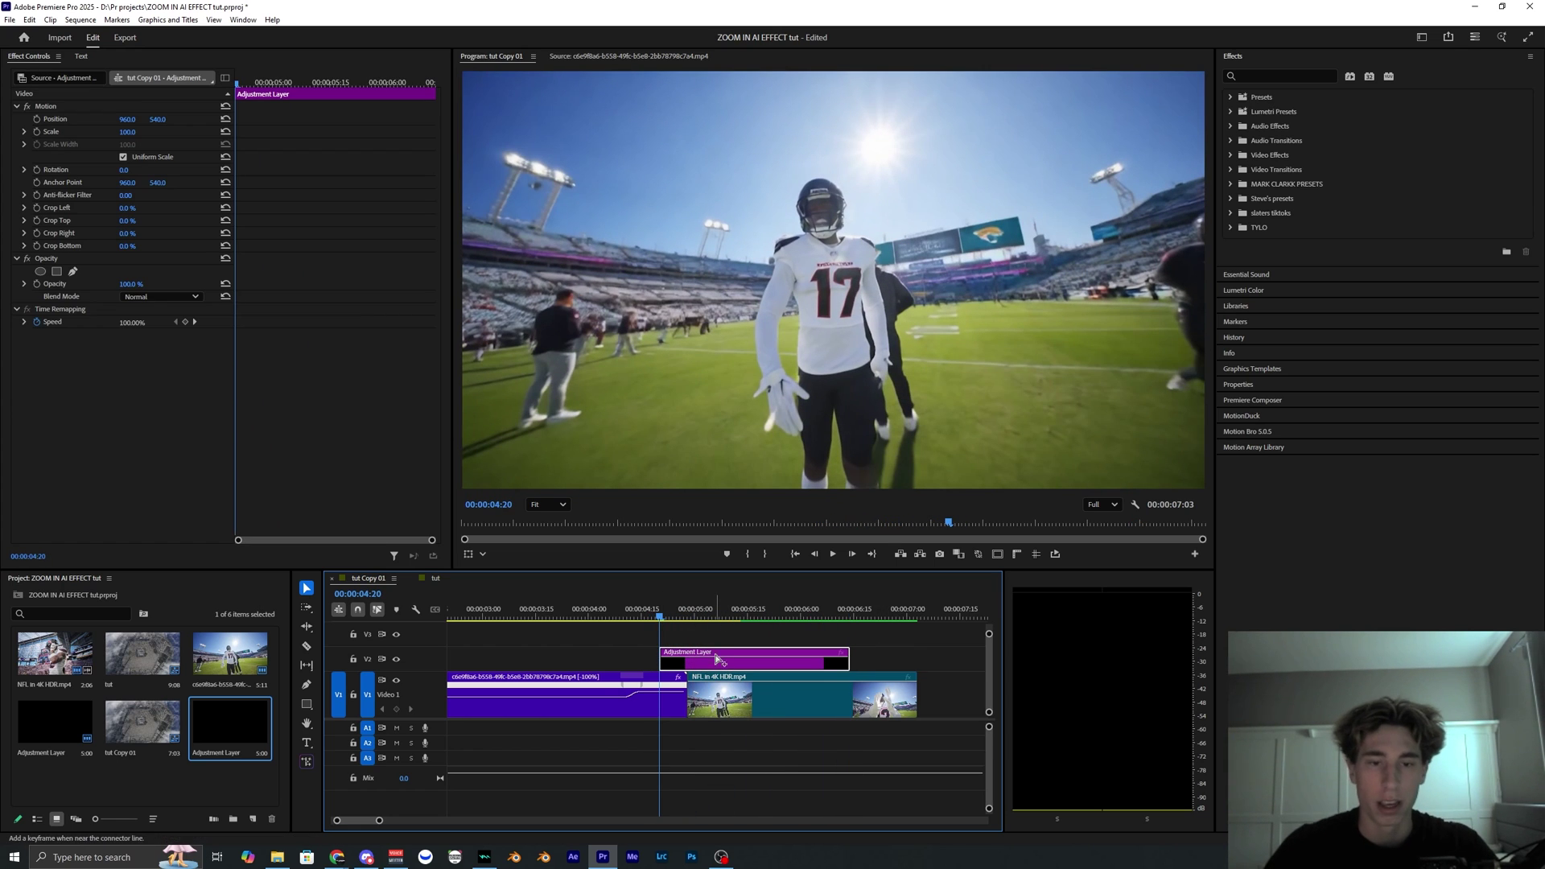
Apply the GO-TO SHAKE 4 preset from TYLO SHAKES PACK to the adjustment layer above the cut
{"action": "left_click", "coordinate": [1237, 99]}
{"action": "scroll", "coordinate": [1292, 443], "scroll_direction": "down", "scroll_amount": 10}
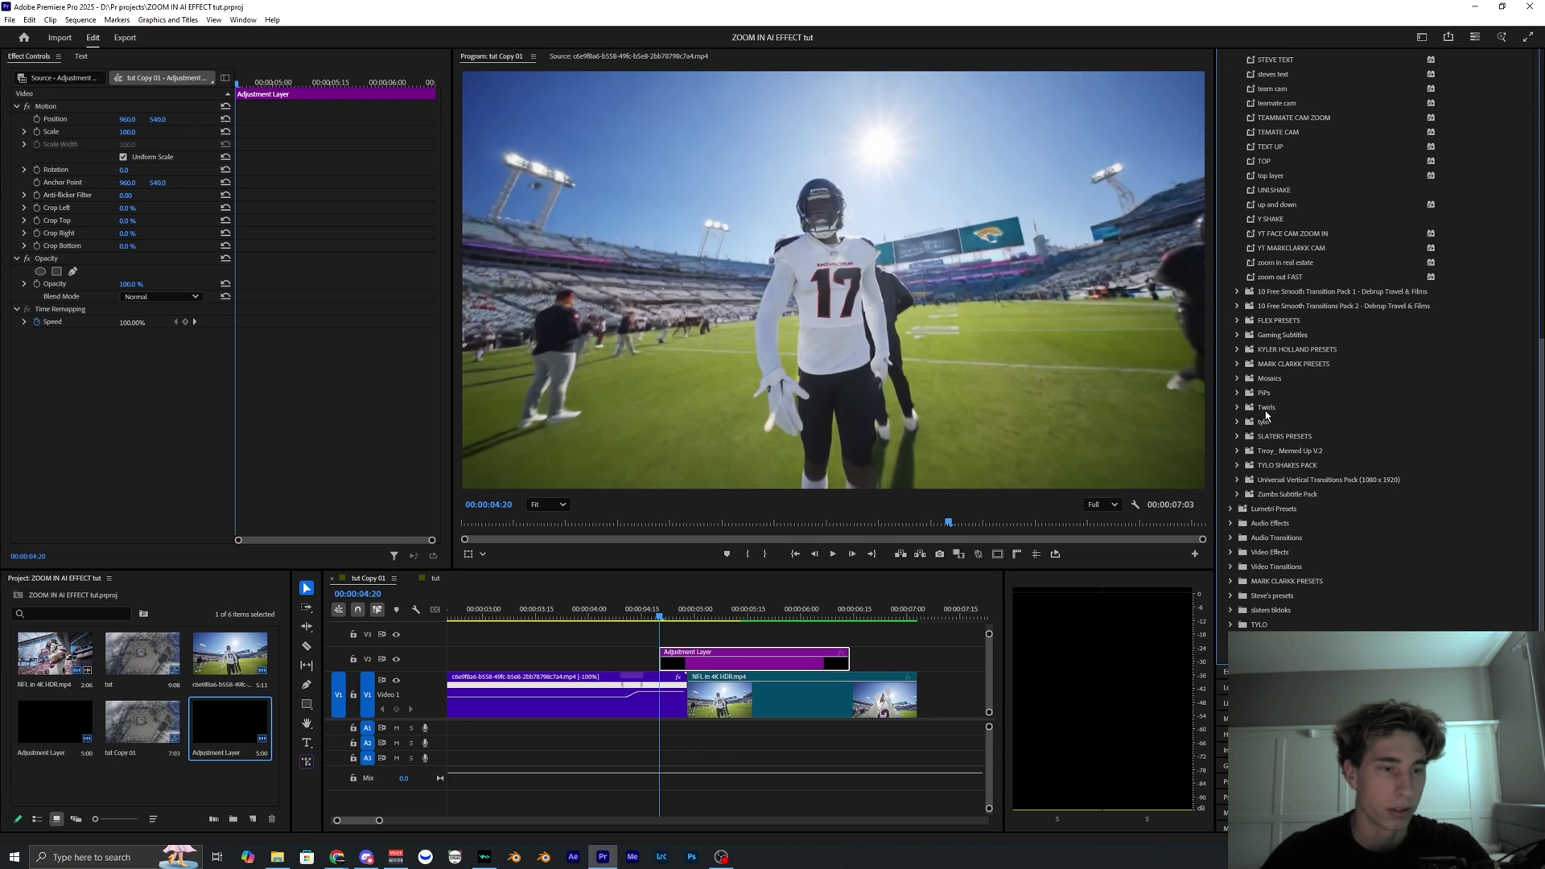
{"action": "left_click", "coordinate": [1237, 467]}
{"action": "scroll", "coordinate": [1291, 348], "scroll_direction": "down", "scroll_amount": 3}
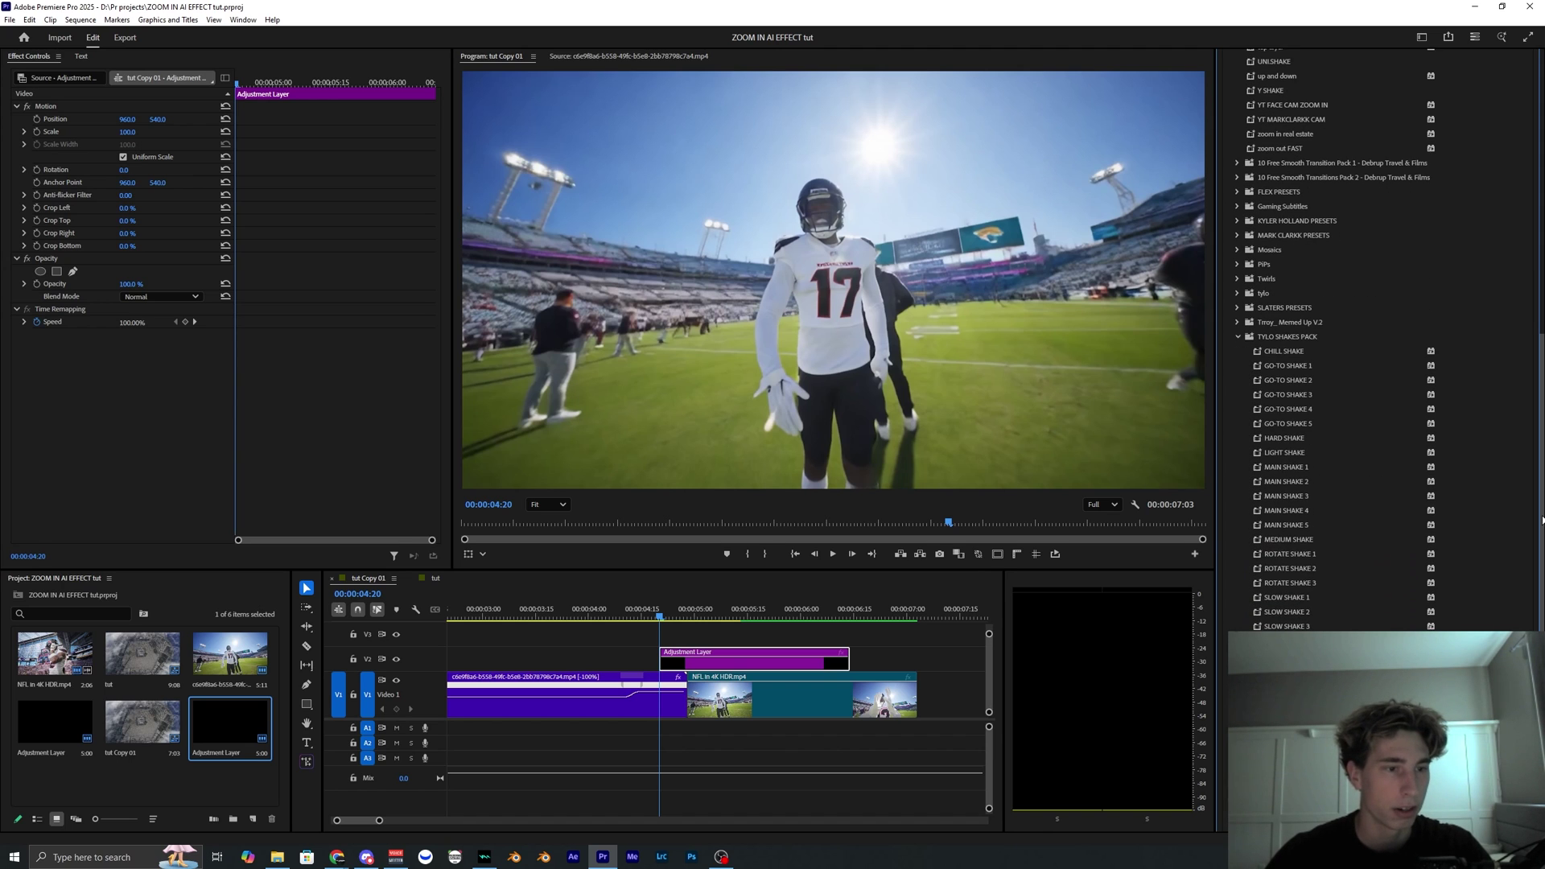
{"action": "scroll", "coordinate": [1538, 414], "scroll_direction": "down", "scroll_amount": 1}
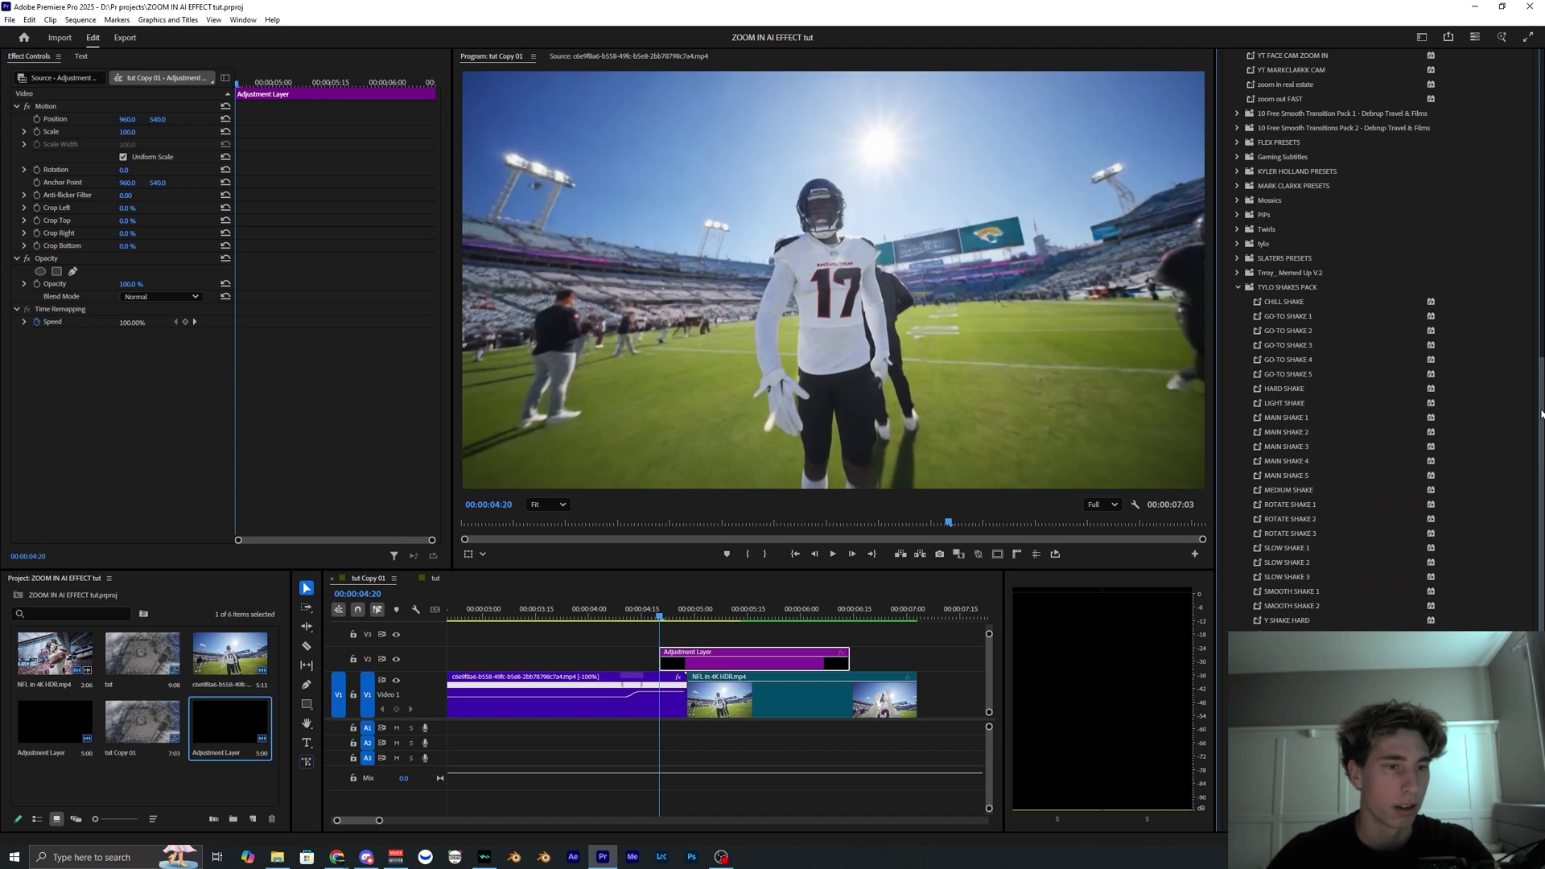
{"action": "left_click_drag", "start_coordinate": [1542, 453], "coordinate": [1543, 438]}
{"action": "scroll", "coordinate": [1518, 458], "scroll_direction": "down", "scroll_amount": 1}
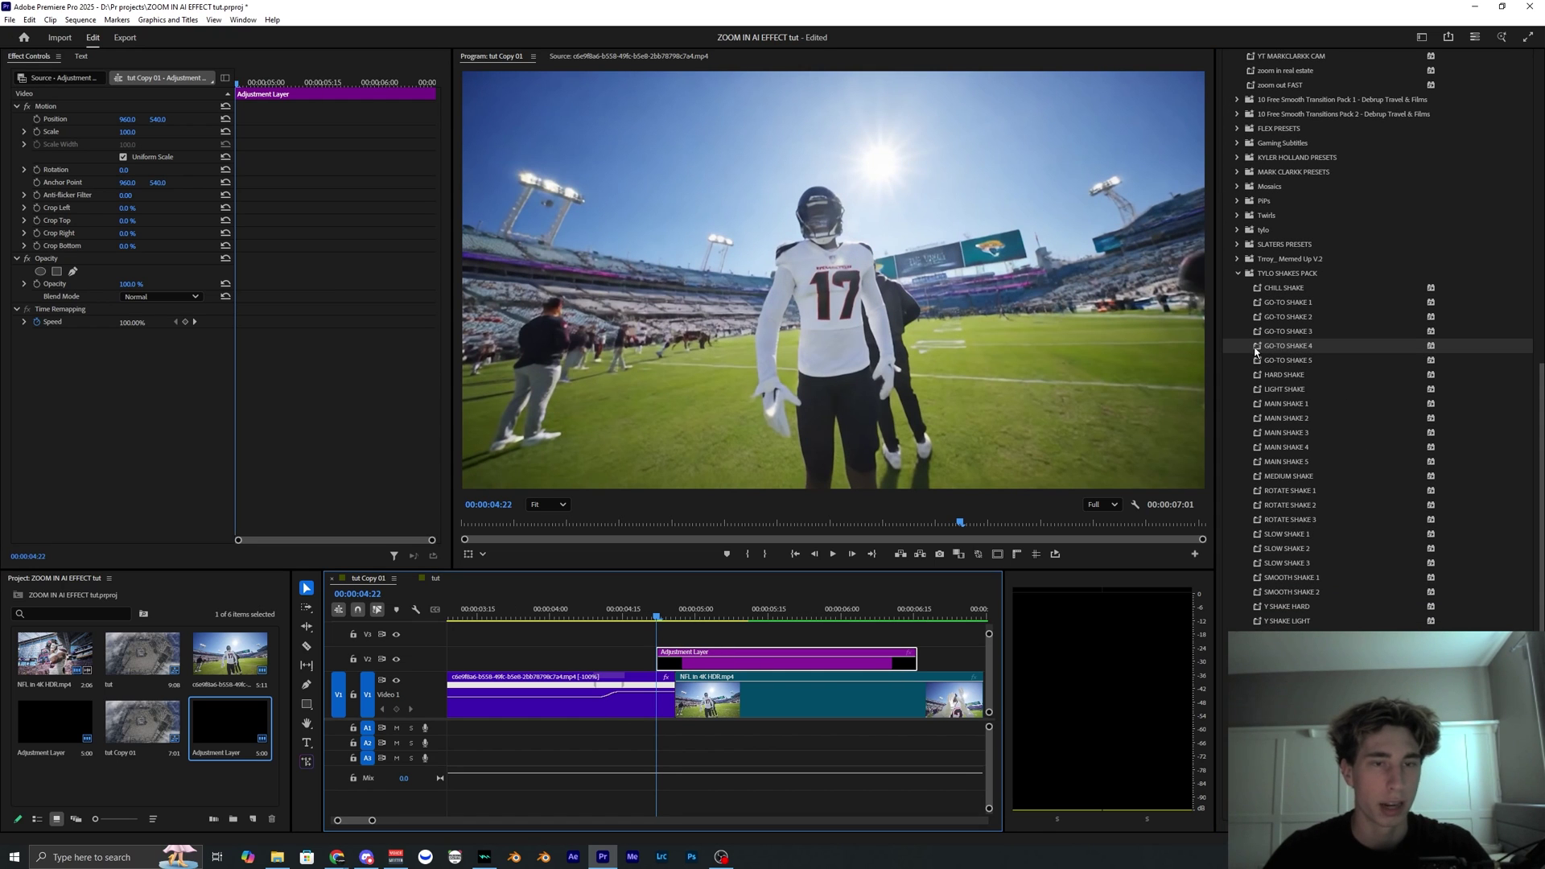
{"action": "left_click_drag", "start_coordinate": [1296, 352], "coordinate": [713, 605]}
Step through the frames around the cut to examine how the shake's blur and movement line up with it
{"action": "key", "text": "="}
{"action": "key", "text": "Left"}
{"action": "key", "text": "Left"}
{"action": "key", "text": "Left"}
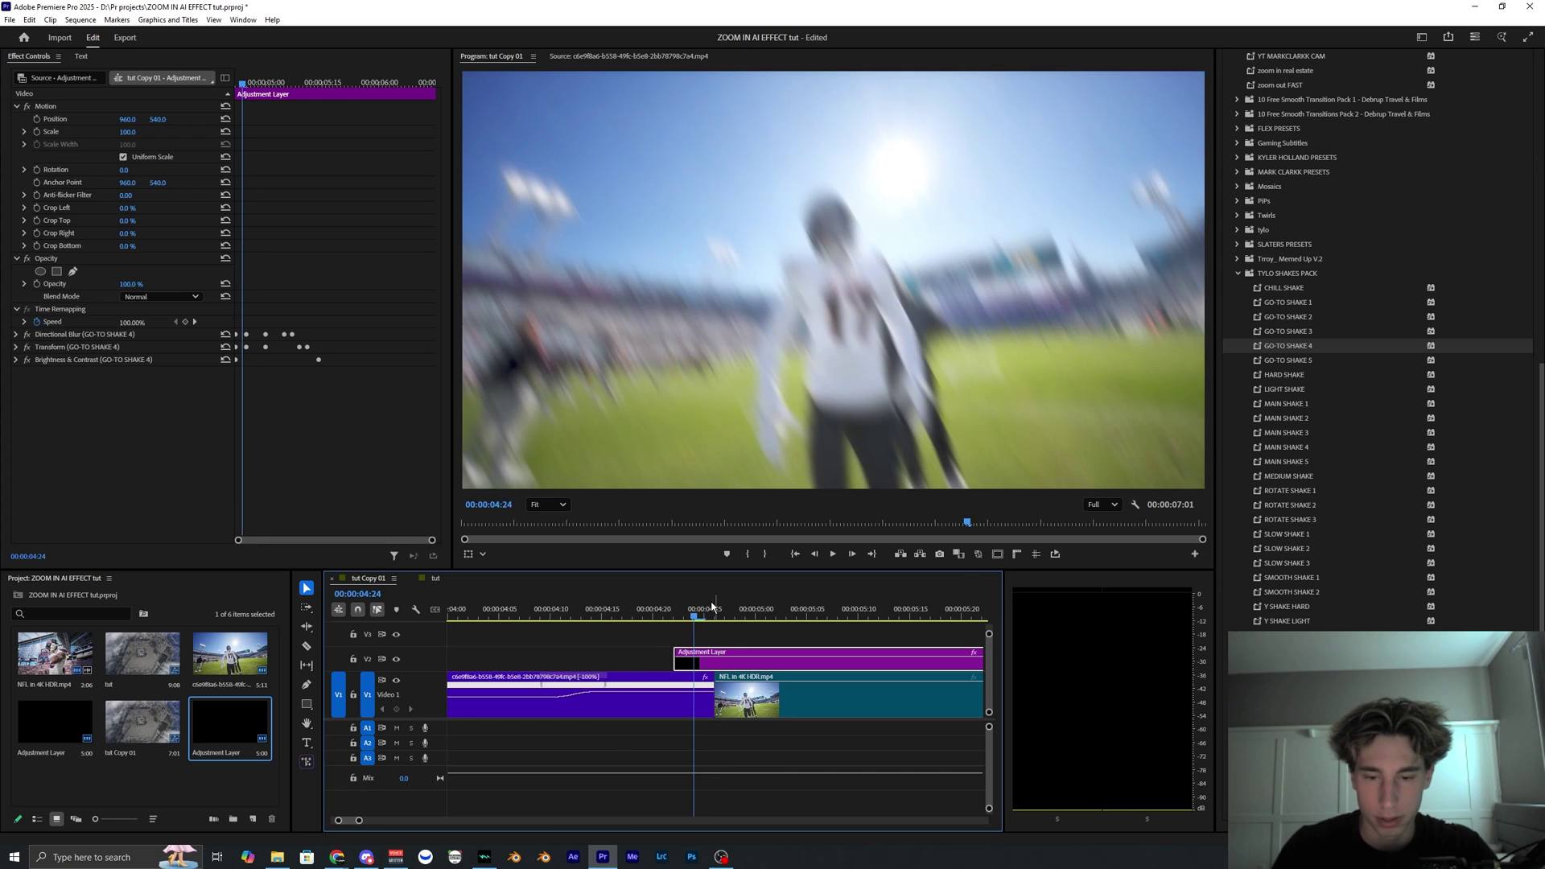
{"action": "key", "text": "Left"}
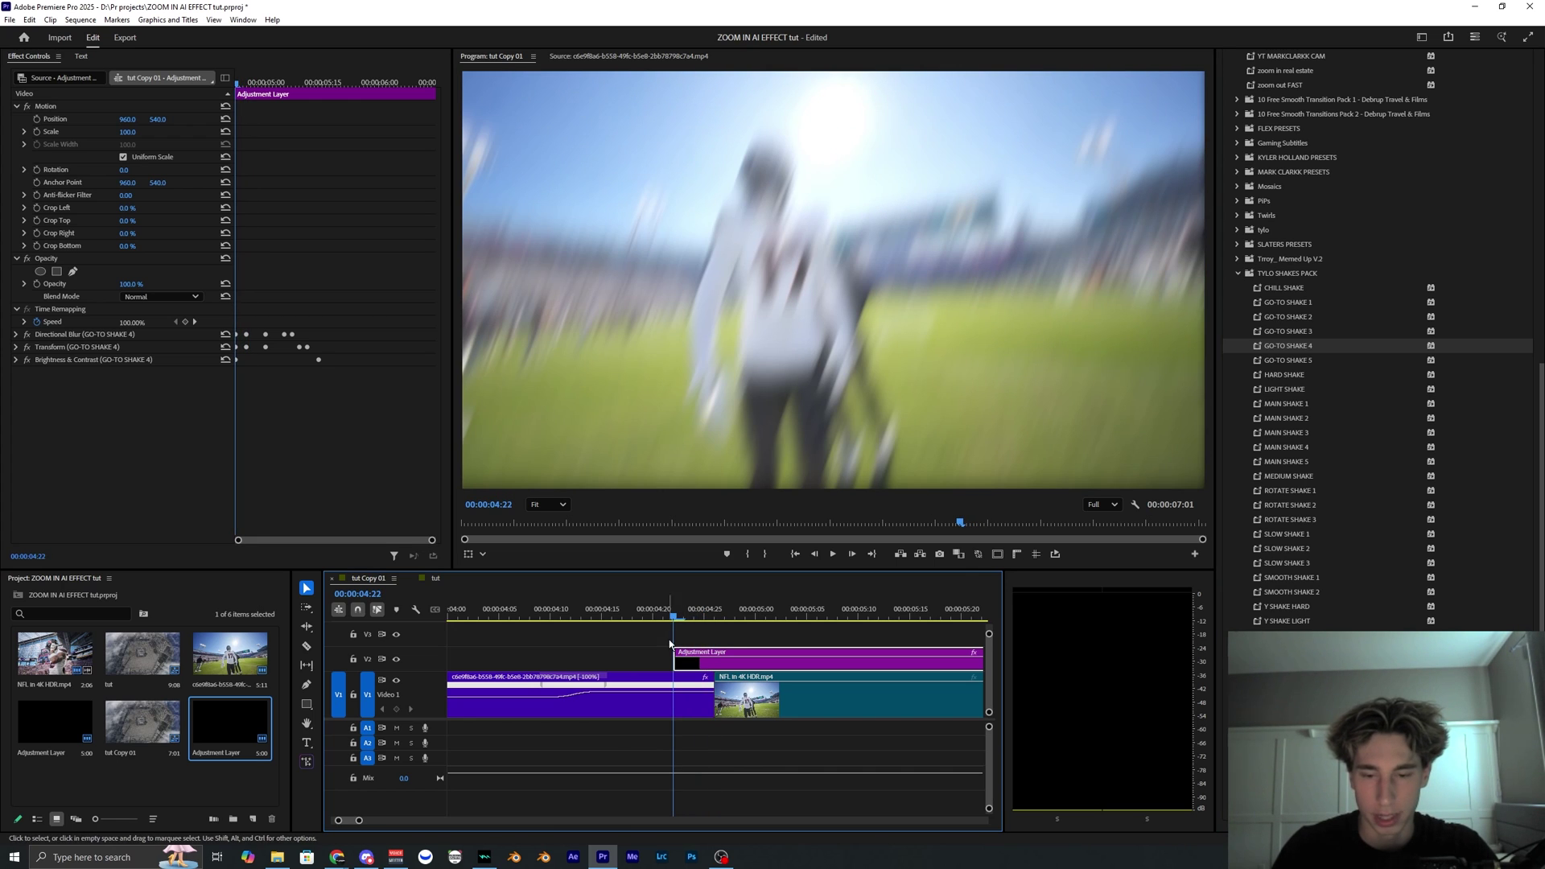
{"action": "left_click", "coordinate": [670, 644]}
{"action": "left_click", "coordinate": [715, 612]}
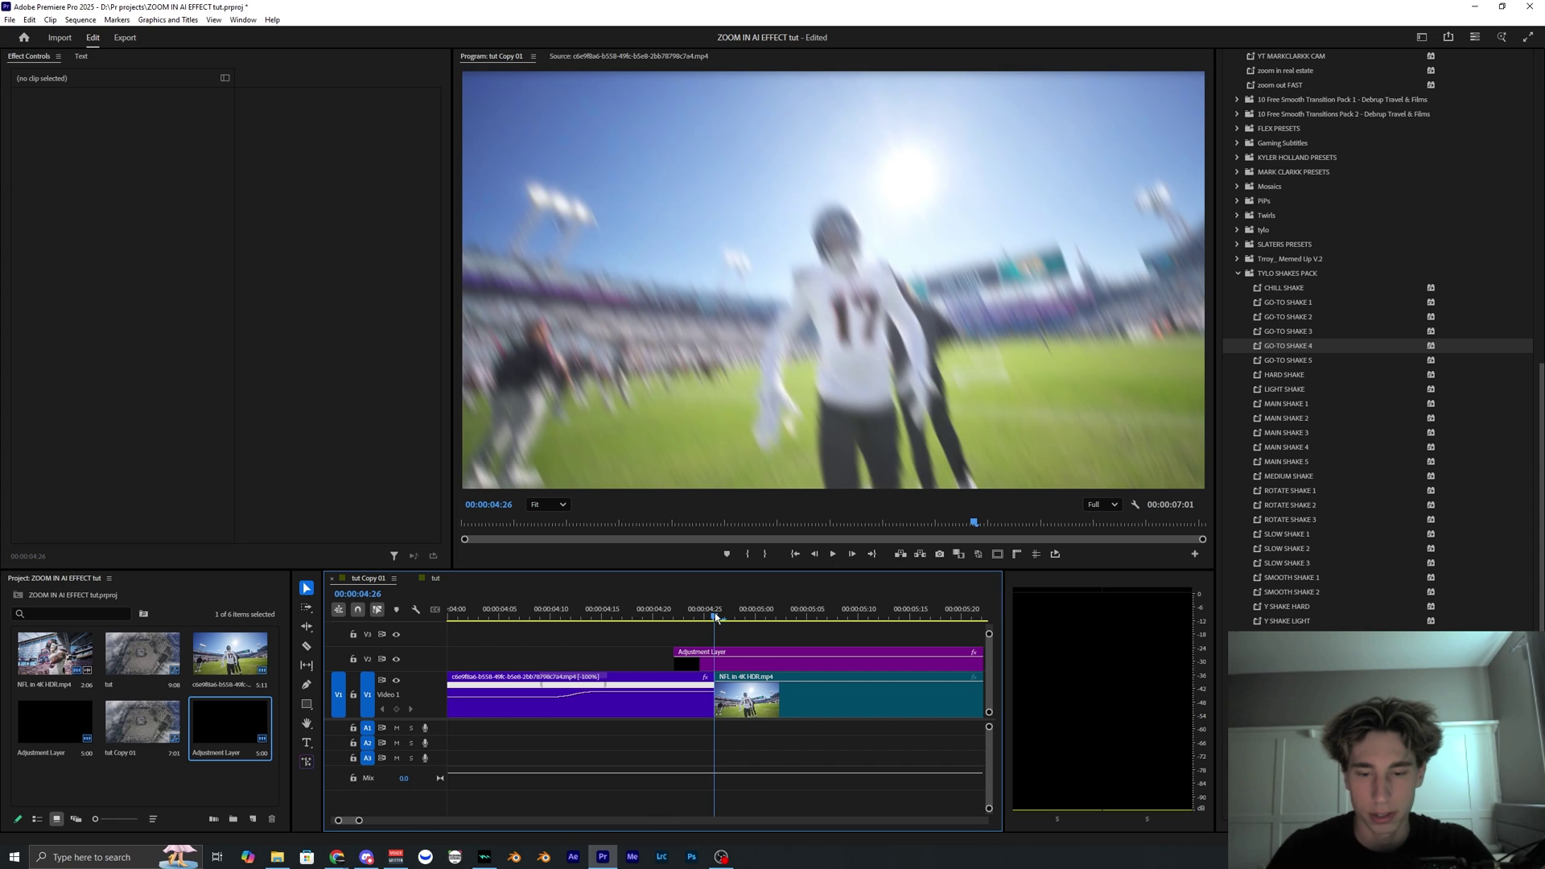
{"action": "left_click", "coordinate": [708, 659]}
{"action": "left_click", "coordinate": [664, 609]}
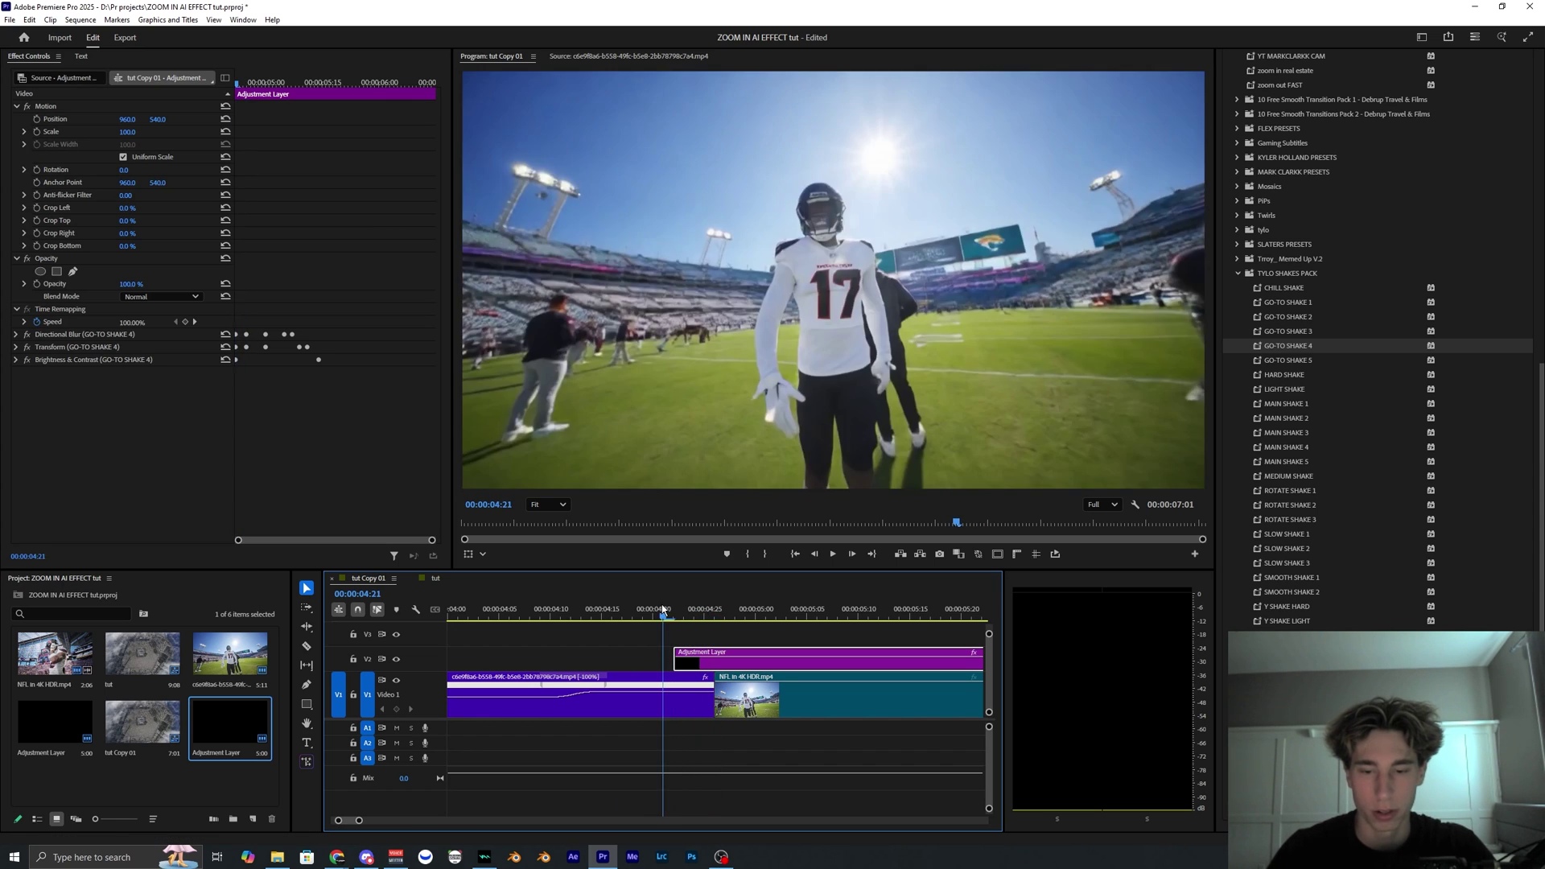
Disable and re-enable the adjustment layer at the cut to compare the frame with and without the shake
{"action": "left_click_drag", "start_coordinate": [663, 609], "coordinate": [734, 622]}
{"action": "scroll", "coordinate": [690, 667], "scroll_direction": "down", "scroll_amount": 3}
{"action": "scroll", "coordinate": [676, 621], "scroll_direction": "up", "scroll_amount": 3}
{"action": "key", "text": "shift+e"}
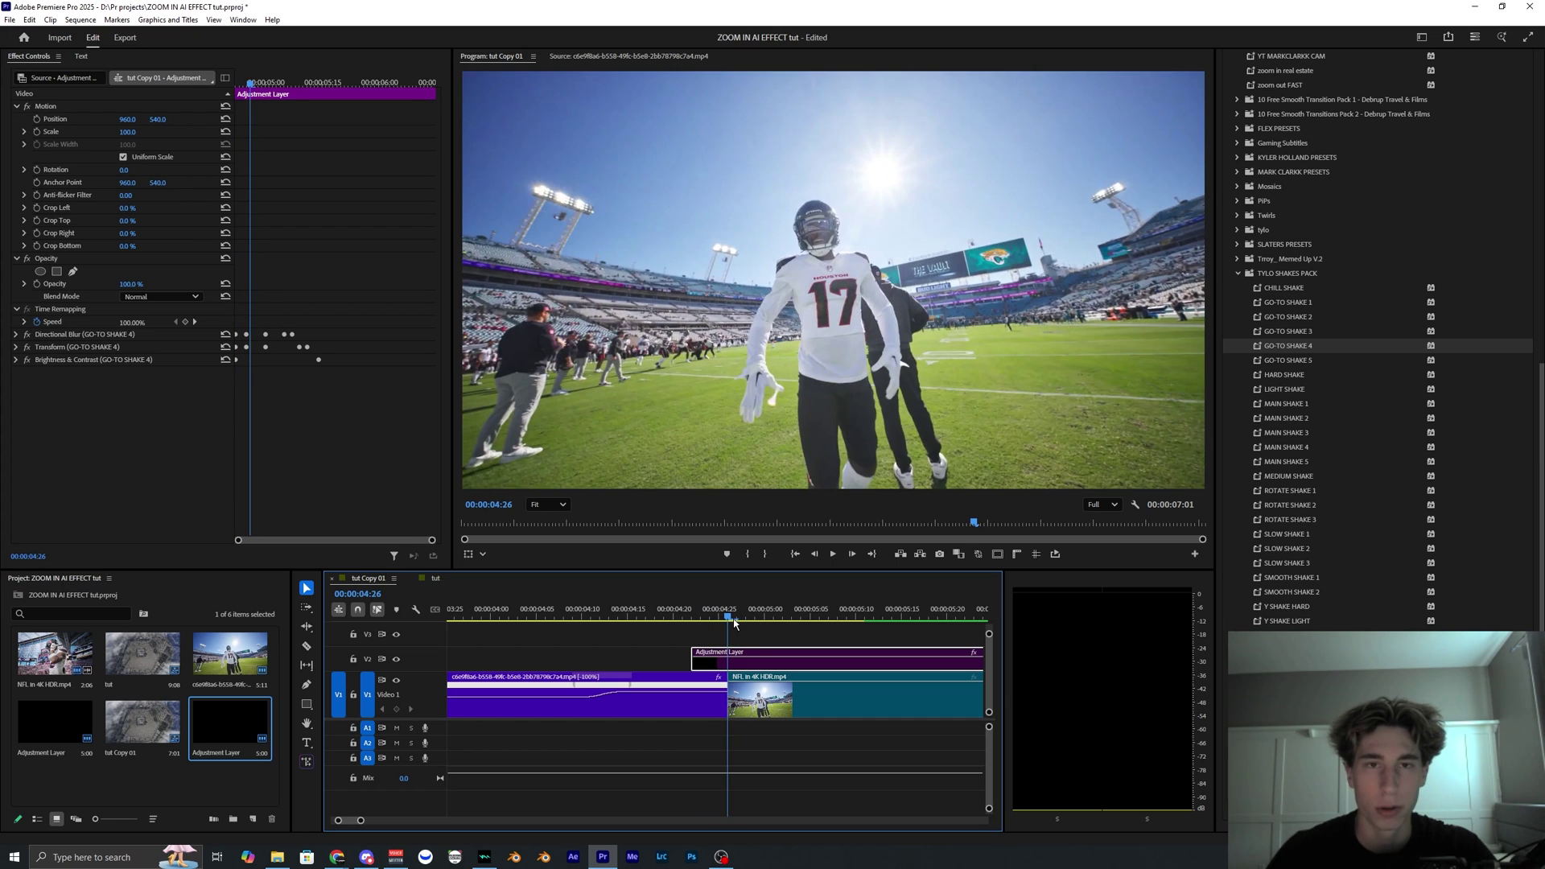
{"action": "key", "text": "shift+e"}
Play the section from the end of the zoom into the NFL in 4K HDR.mp4 clip to check the shake transition
{"action": "scroll", "coordinate": [747, 653], "scroll_direction": "up", "scroll_amount": 1}
{"action": "scroll", "coordinate": [755, 655], "scroll_direction": "down", "scroll_amount": 3}
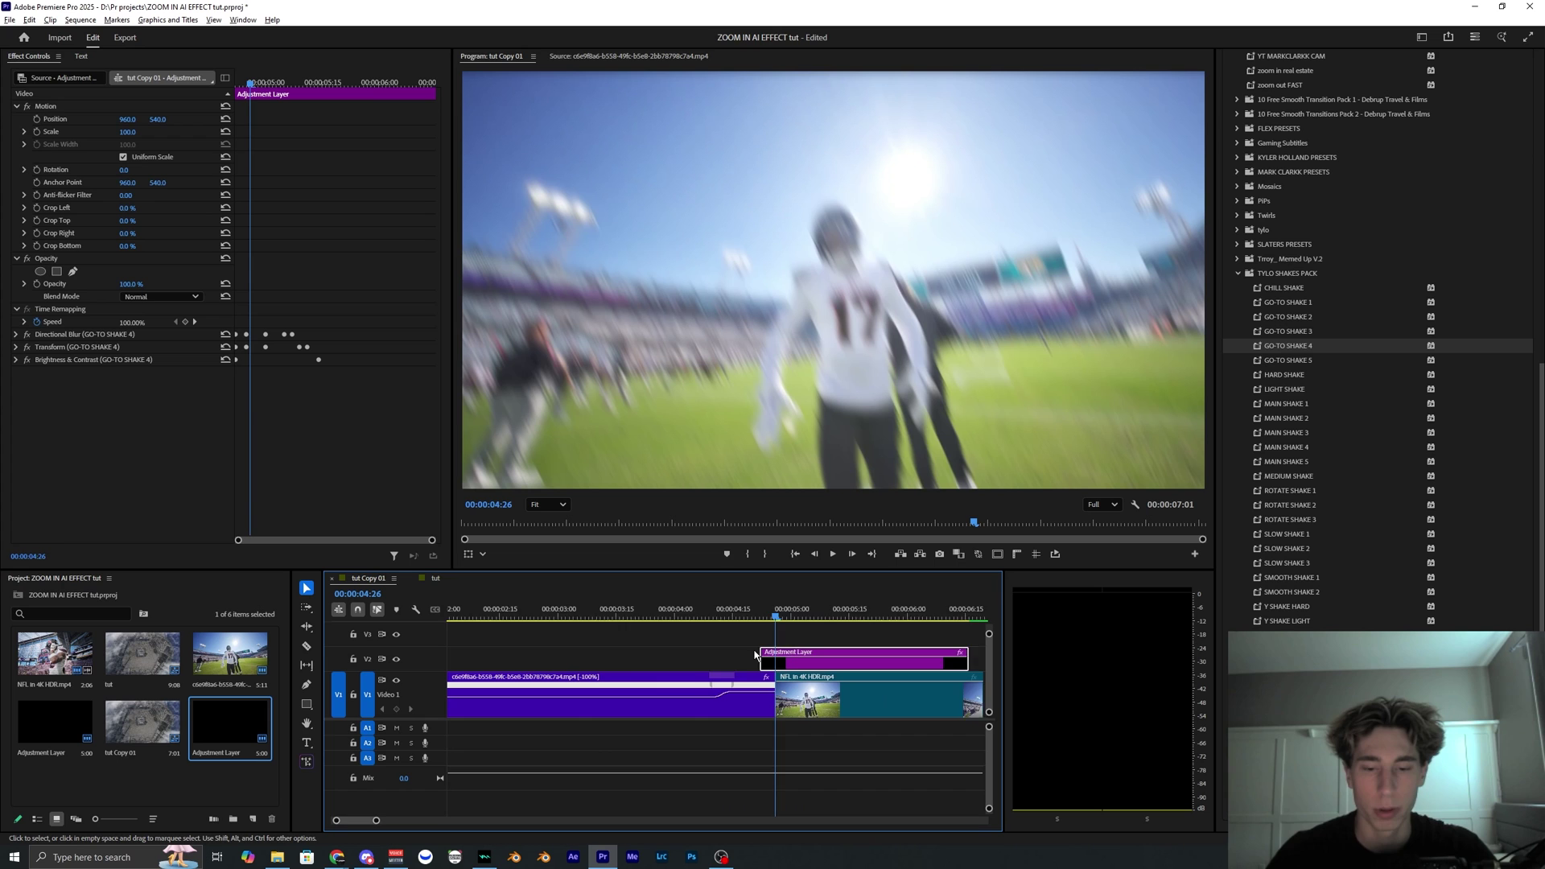
{"action": "key", "text": "equal"}
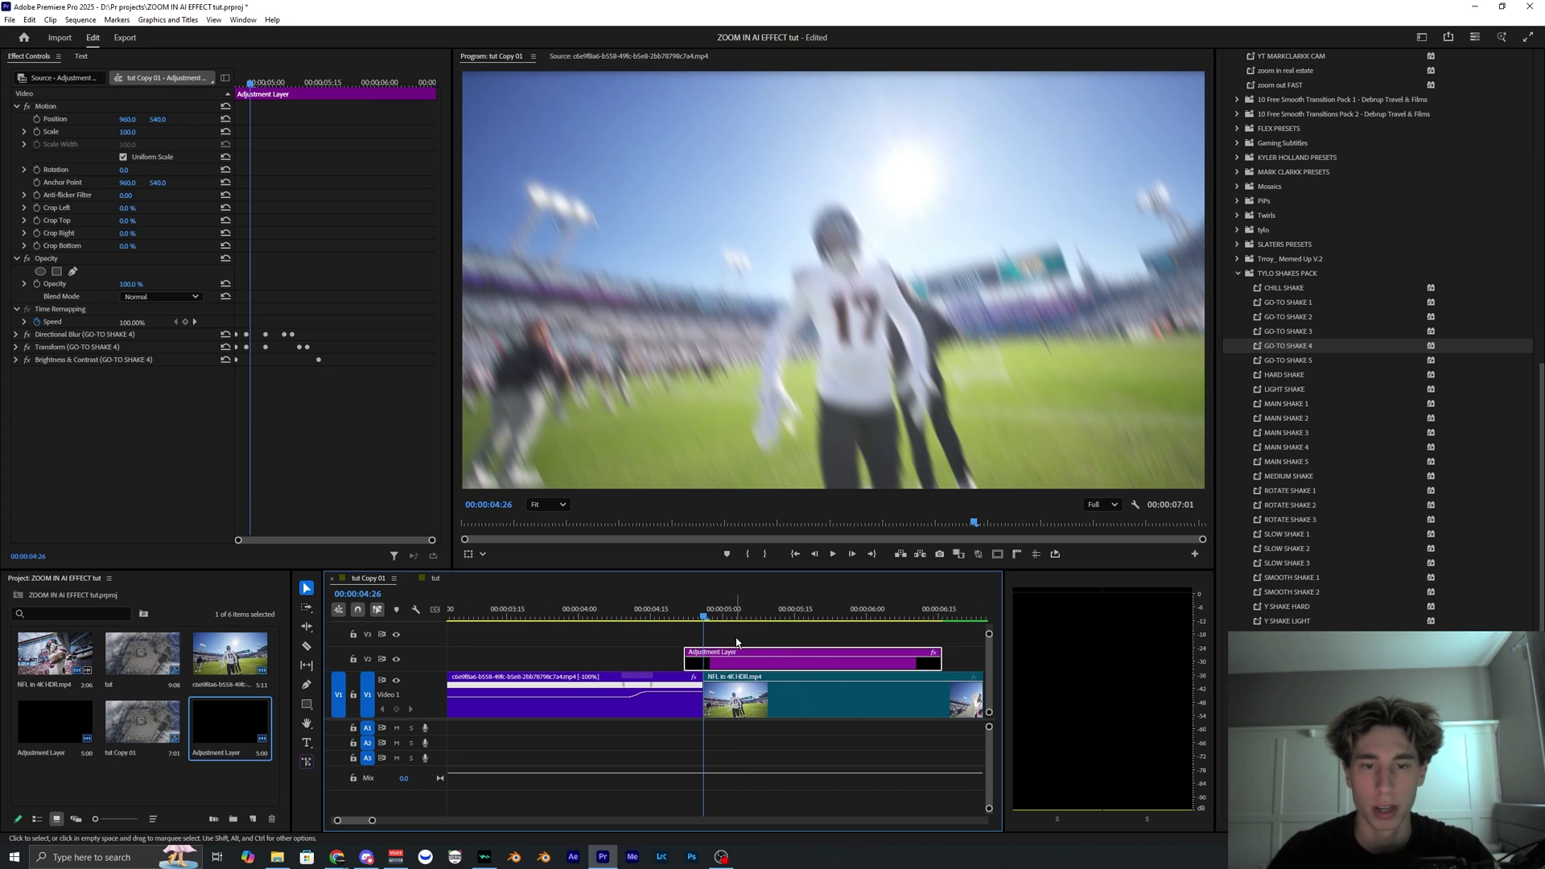
{"action": "scroll", "coordinate": [708, 626], "scroll_direction": "up", "scroll_amount": 3}
{"action": "scroll", "coordinate": [735, 624], "scroll_direction": "down", "scroll_amount": 2}
{"action": "left_click", "coordinate": [683, 617]}
{"action": "left_click", "coordinate": [747, 648]}
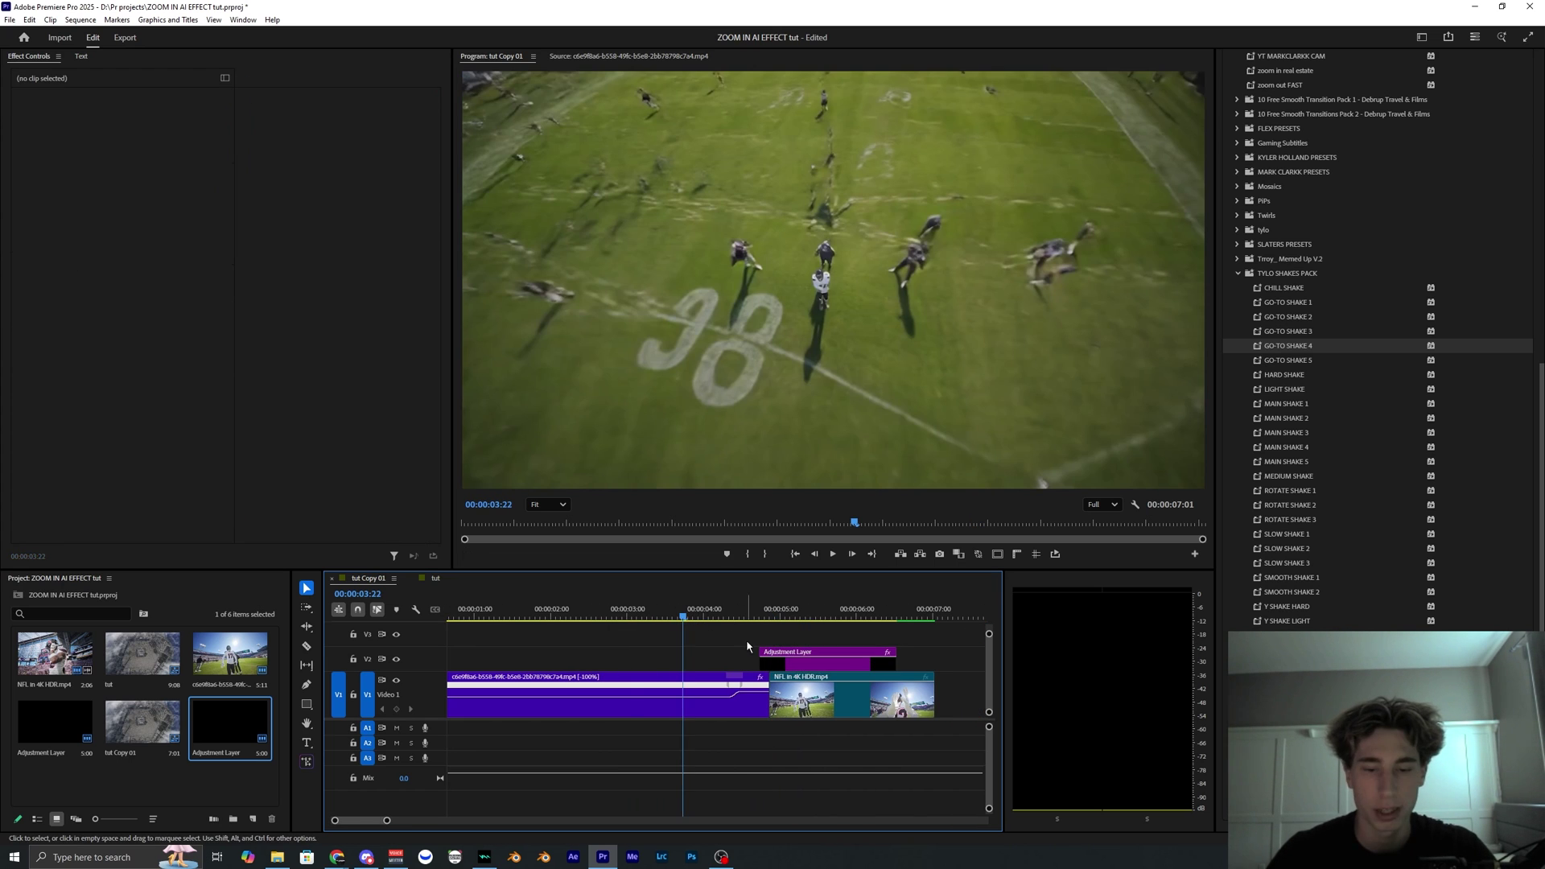
{"action": "scroll", "coordinate": [725, 644], "scroll_direction": "down", "scroll_amount": 2}
{"action": "key", "text": "space"}
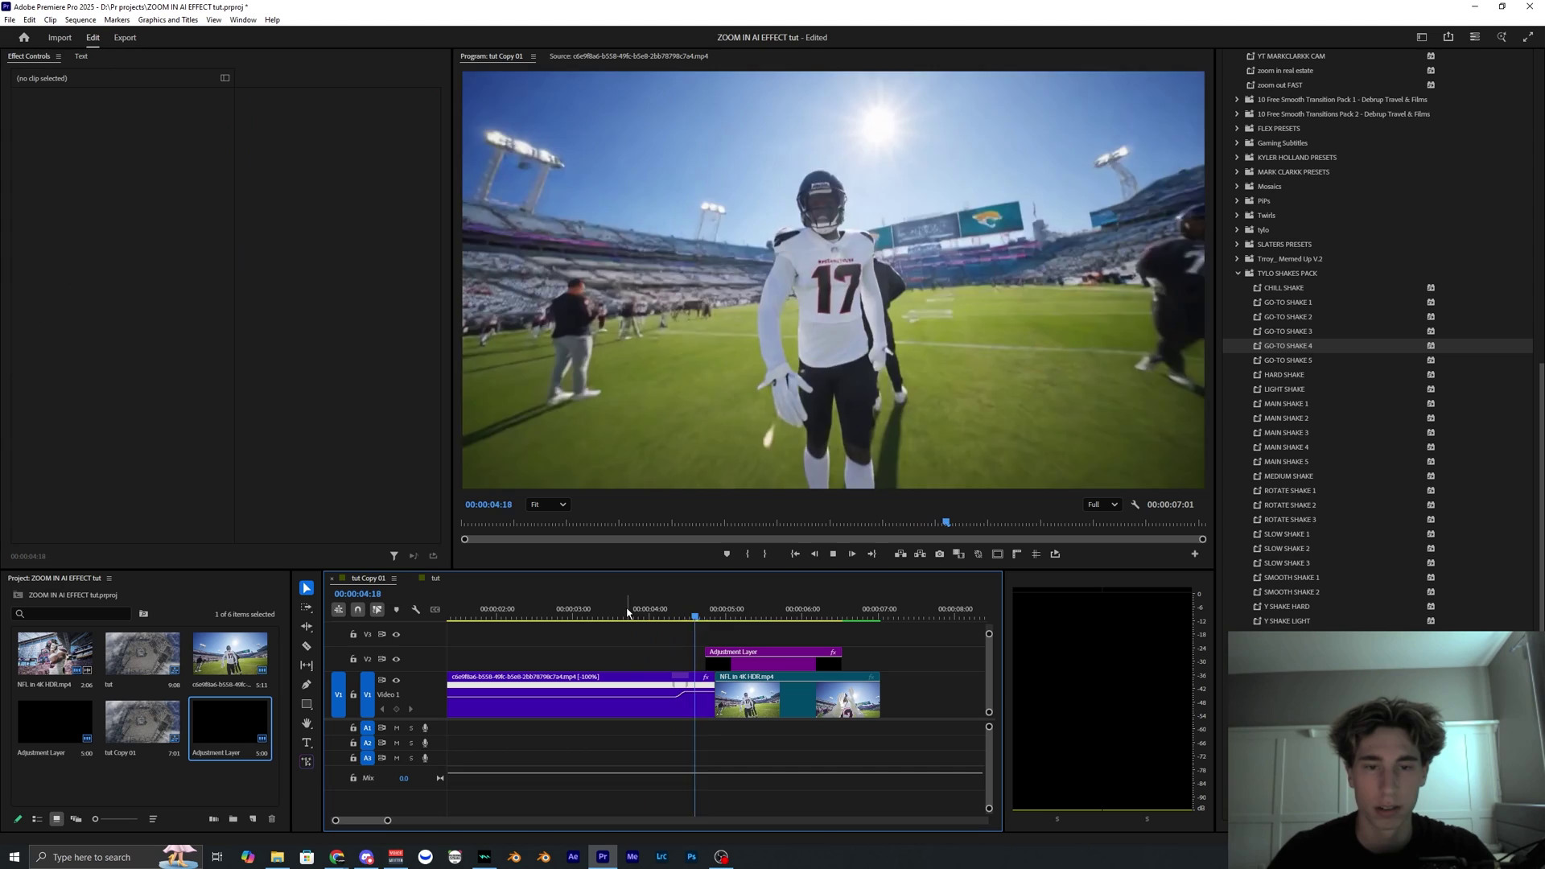
{"action": "left_click", "coordinate": [671, 615]}
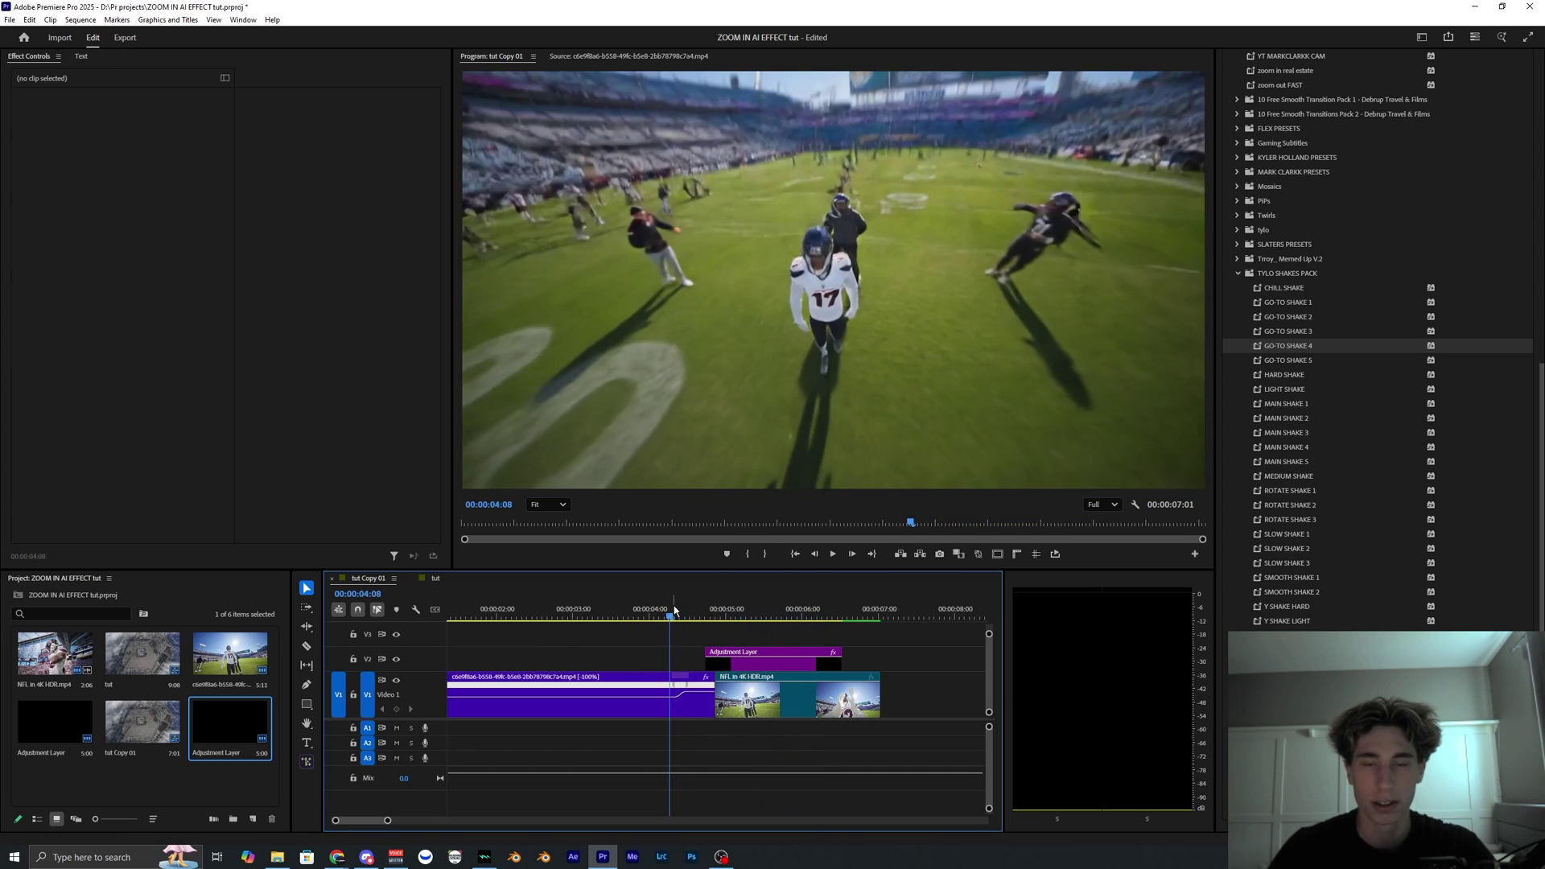
{"action": "key", "text": "space"}
Move the shake adjustment layer on Video 2 one frame earlier over the cut
{"action": "scroll", "coordinate": [725, 636], "scroll_direction": "up", "scroll_amount": 2}
{"action": "left_click", "coordinate": [767, 619]}
{"action": "scroll", "coordinate": [791, 644], "scroll_direction": "up", "scroll_amount": 3}
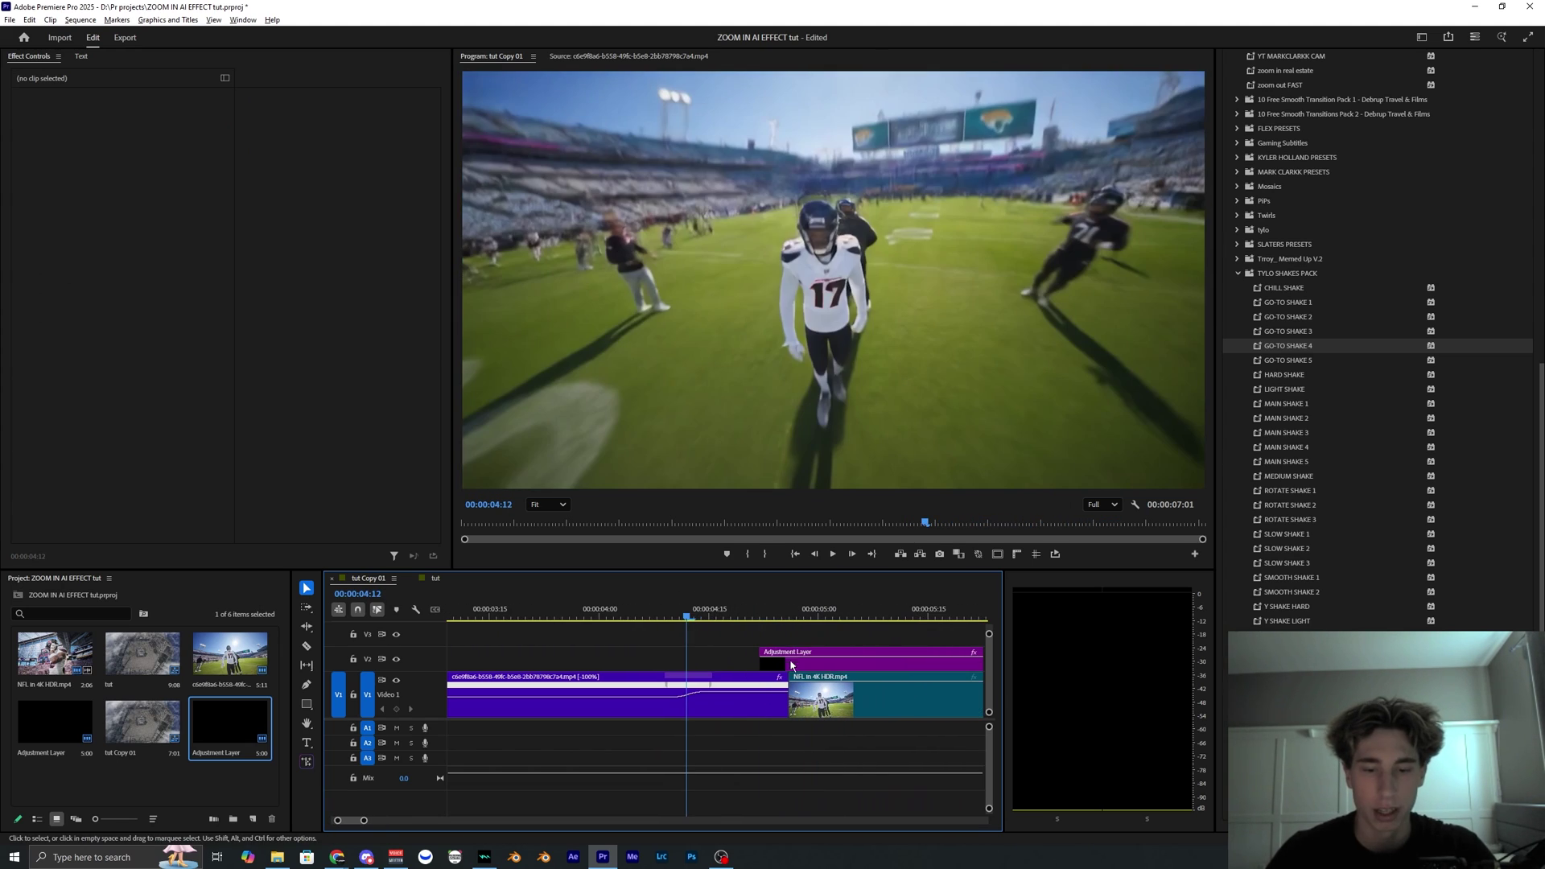
{"action": "left_click", "coordinate": [776, 668]}
{"action": "left_click_drag", "start_coordinate": [776, 668], "coordinate": [768, 668]}
Play the cut with the shifted adjustment layer and render the sequence preview from the start
{"action": "left_click", "coordinate": [605, 612]}
{"action": "key", "text": "space"}
{"action": "left_click", "coordinate": [707, 631]}
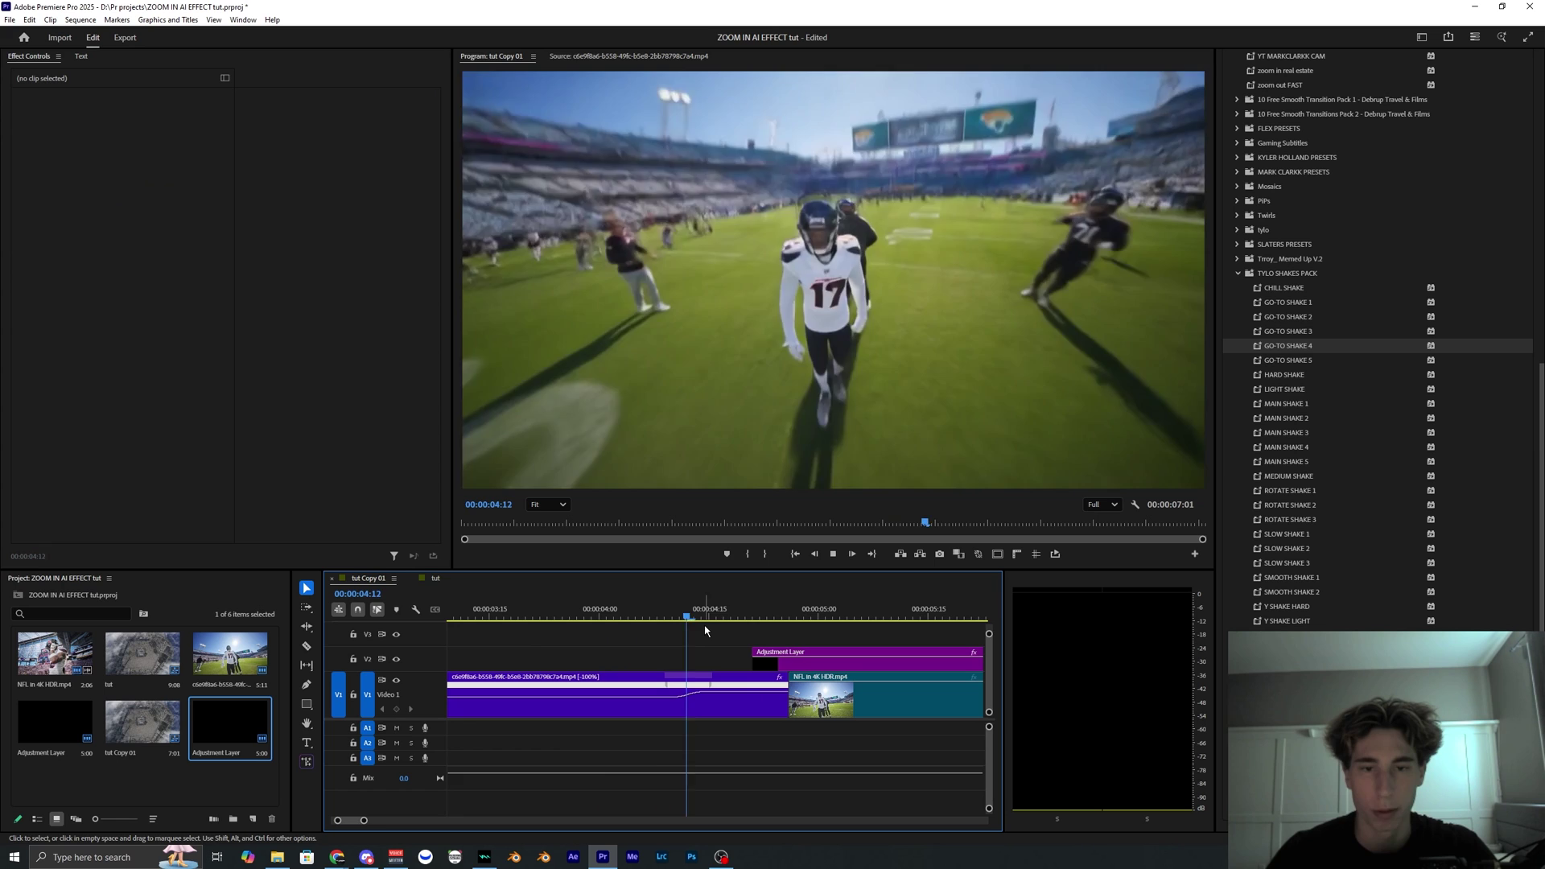
{"action": "scroll", "coordinate": [705, 631], "scroll_direction": "down", "scroll_amount": 4}
{"action": "left_click", "coordinate": [638, 613]}
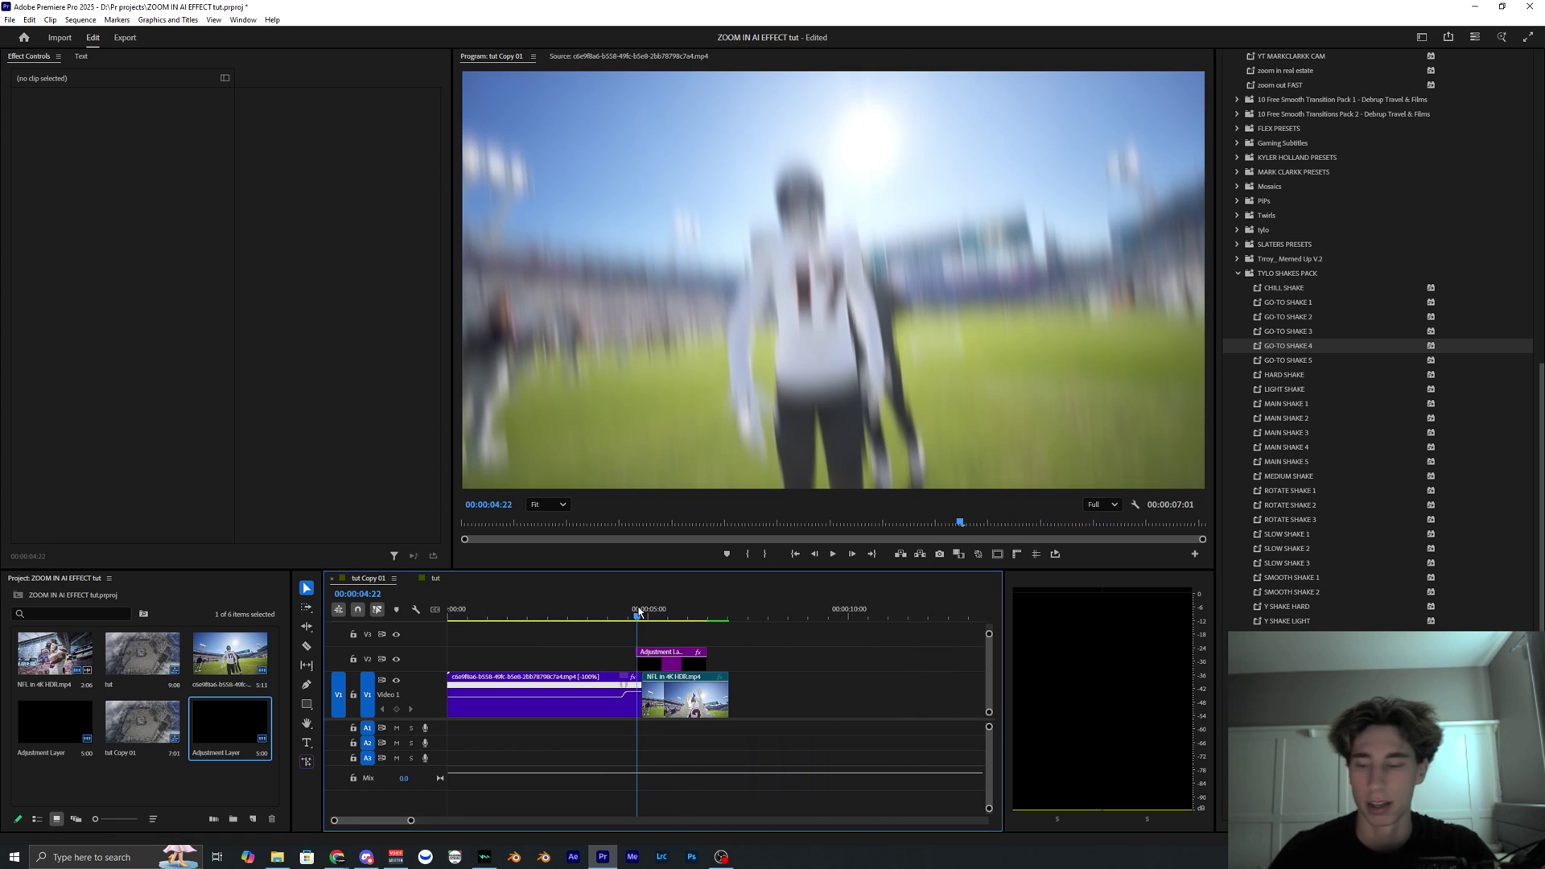
{"action": "key", "text": "Return"}
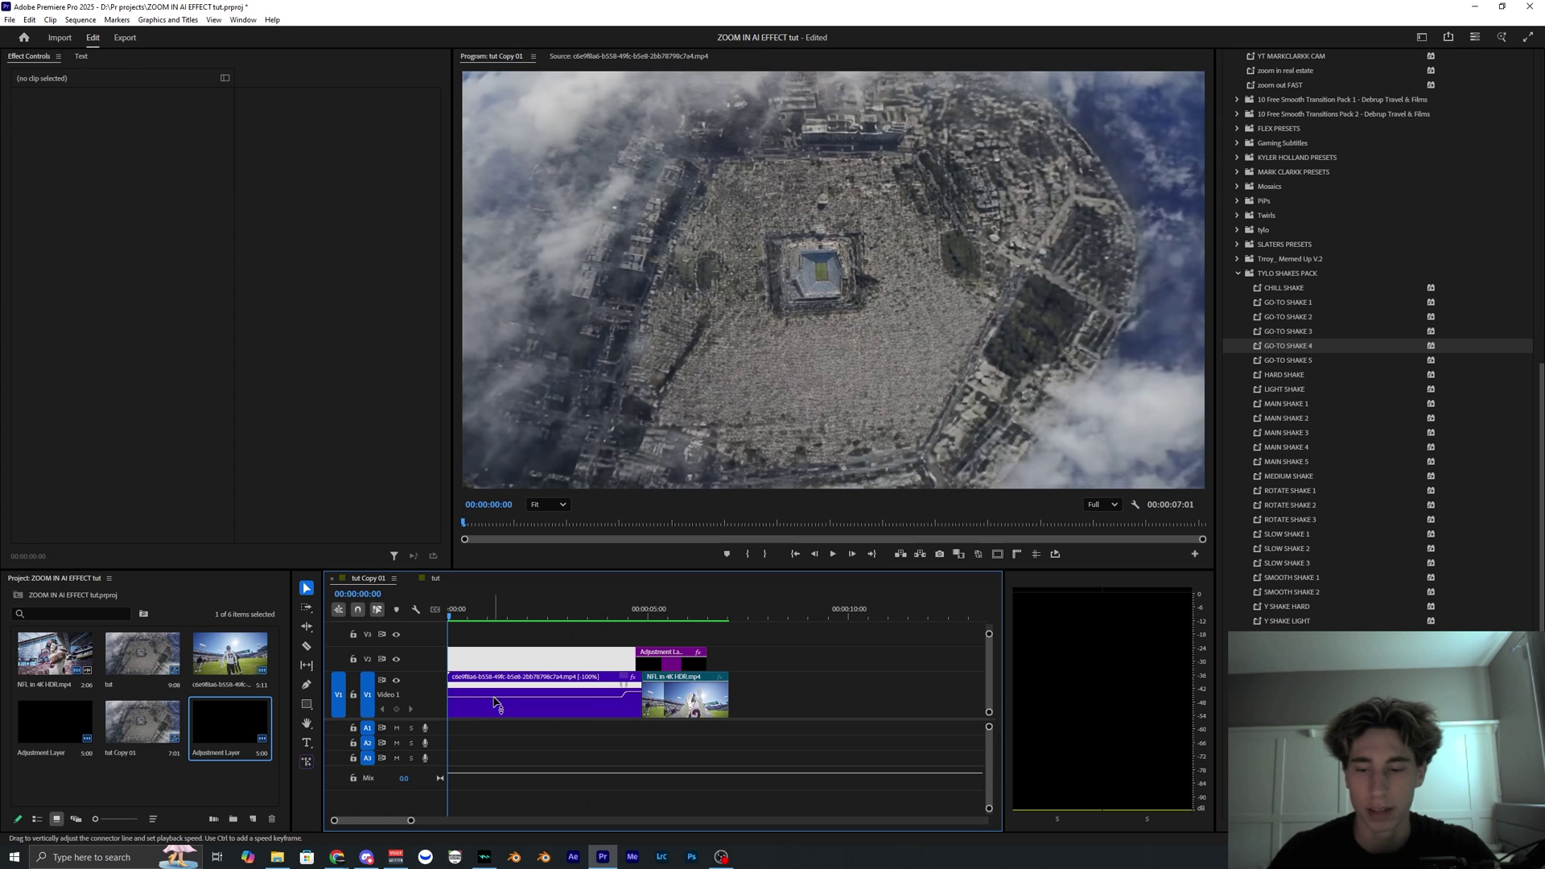
Raise the speed of the reversed clip's section before the ramp to 233% and close the gap that follows the clip
{"action": "left_click_drag", "start_coordinate": [508, 691], "coordinate": [510, 708]}
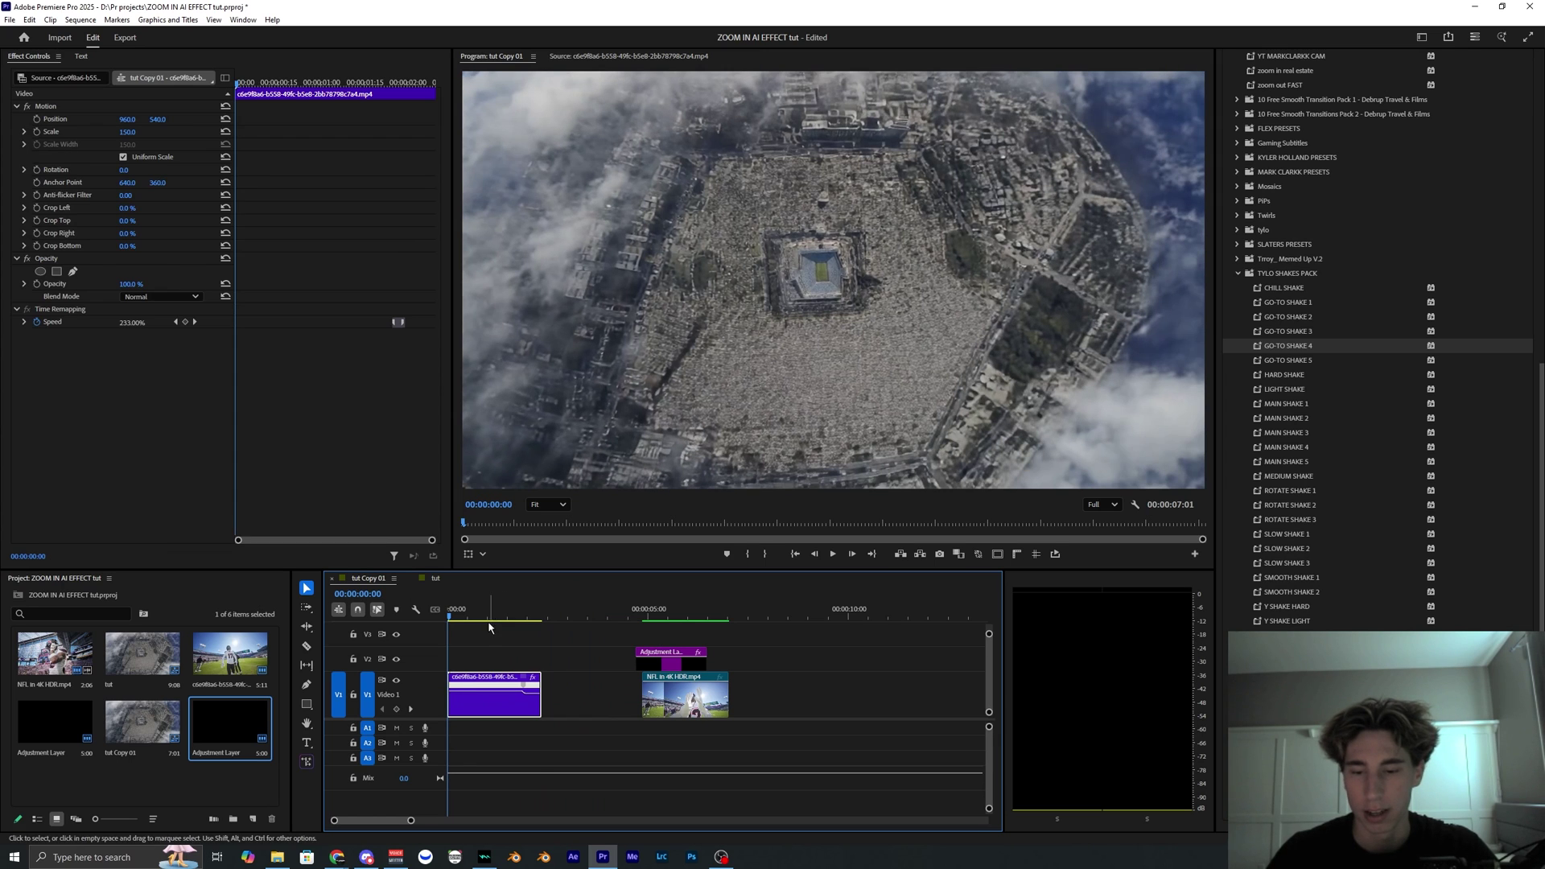
{"action": "left_click", "coordinate": [581, 678]}
{"action": "key", "text": "Delete"}
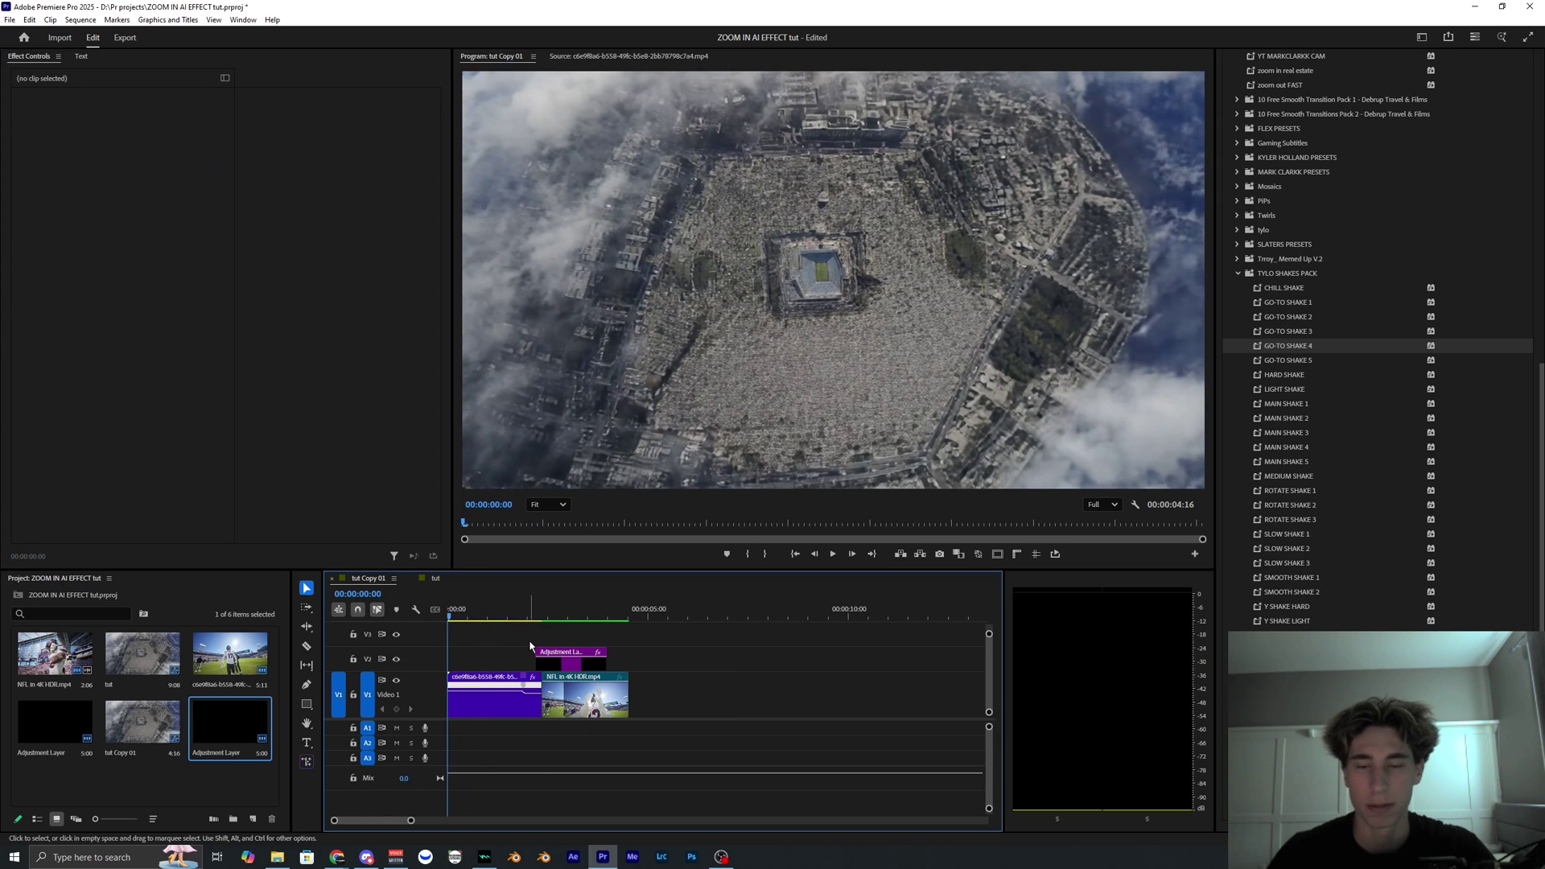
Play the sequence from the start to check the faster zoom, and undo the speed increase on the reversed clip
{"action": "key", "text": "space"}
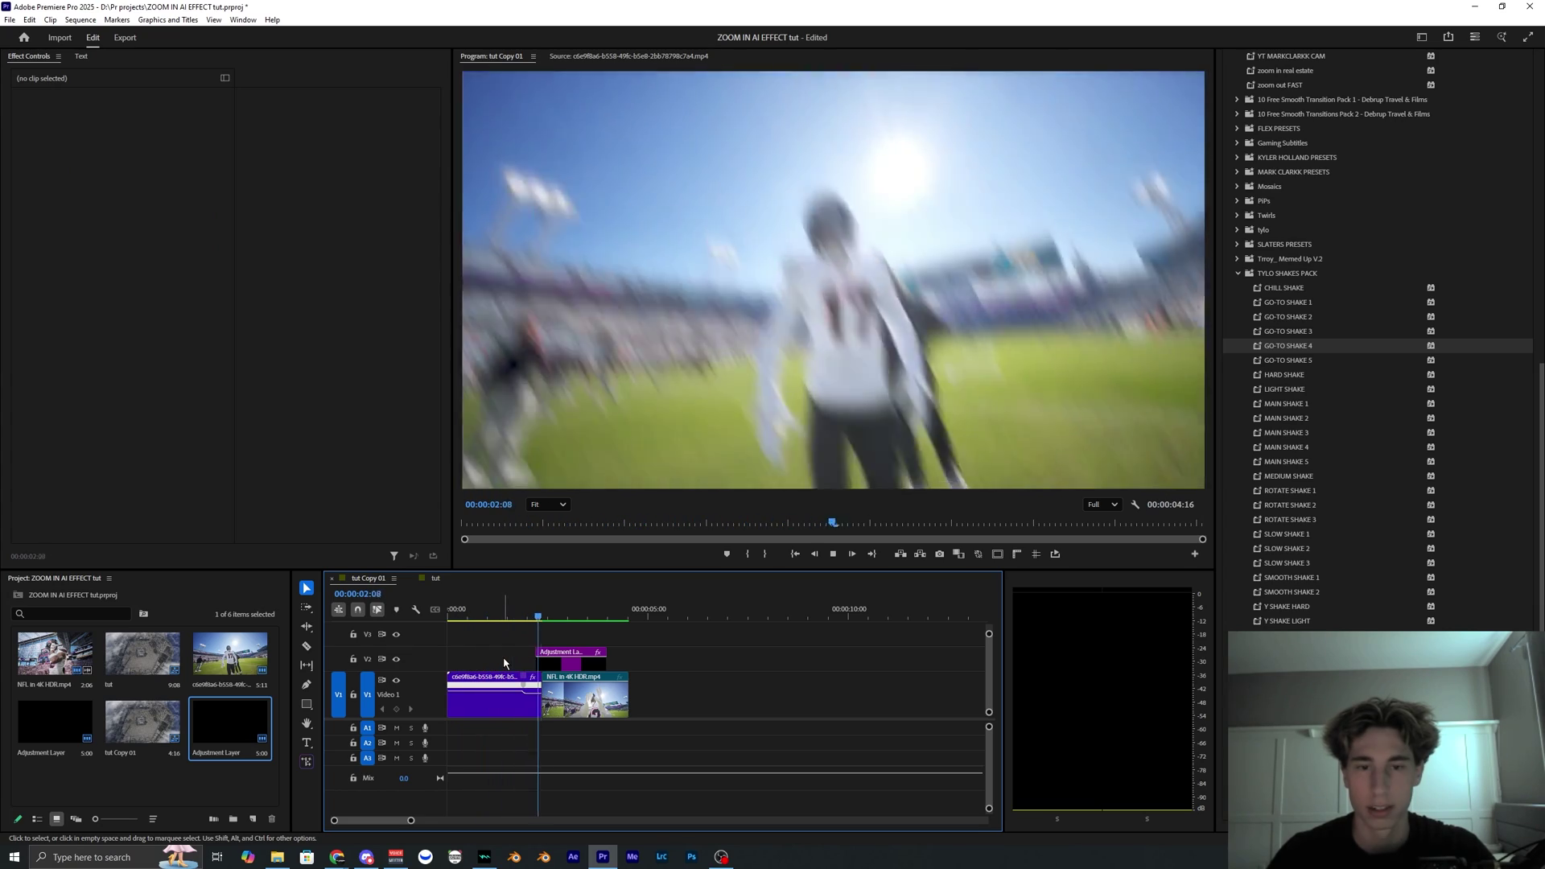
{"action": "left_click", "coordinate": [449, 614]}
{"action": "key", "text": "space"}
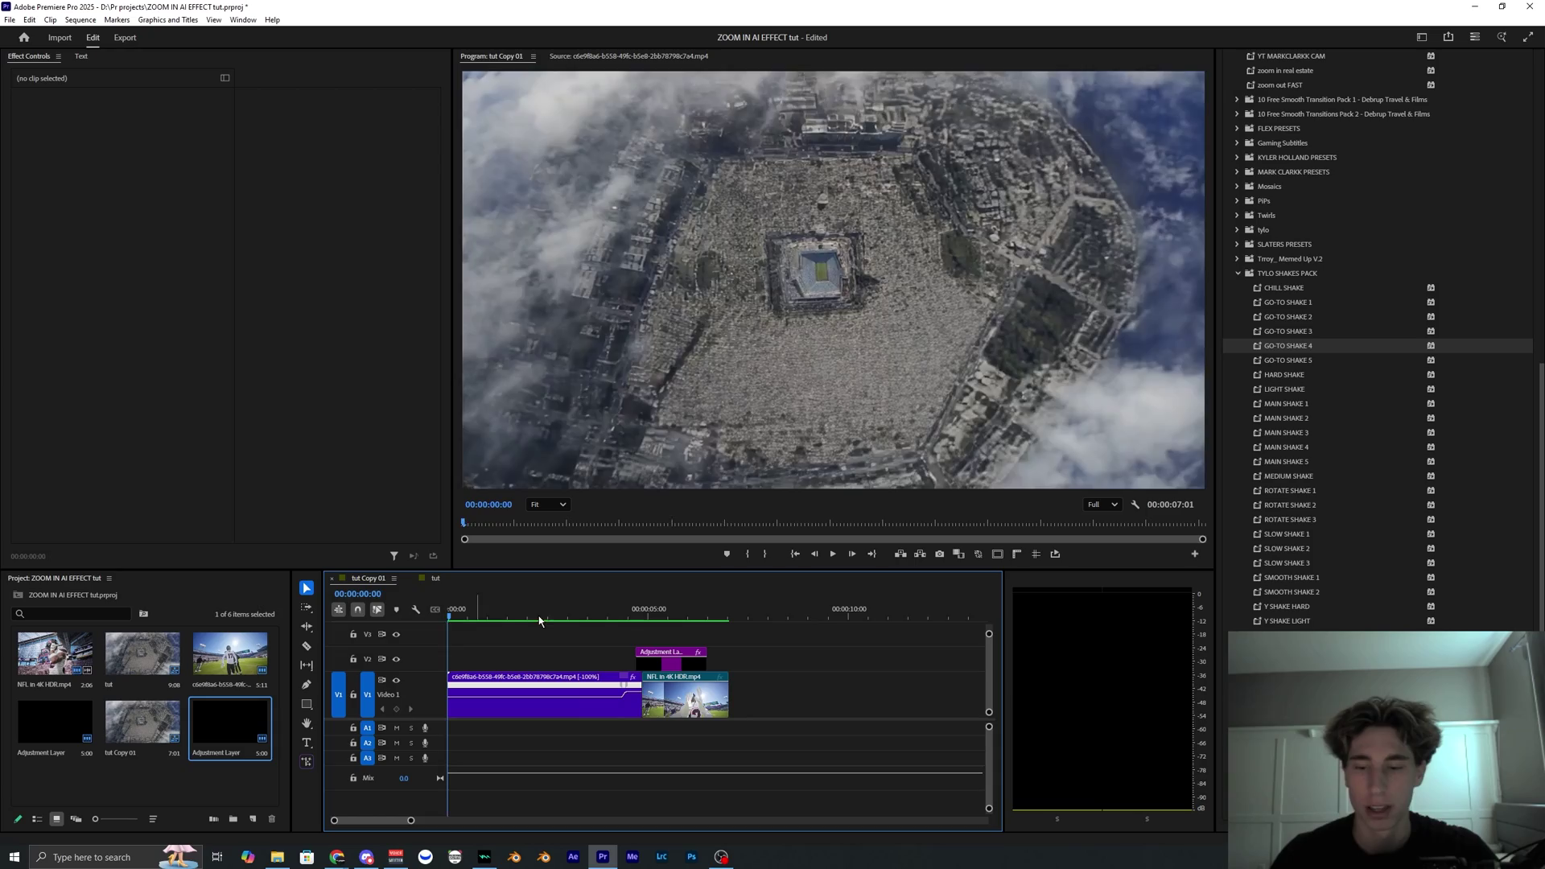
{"action": "left_click_drag", "start_coordinate": [539, 621], "coordinate": [441, 618]}
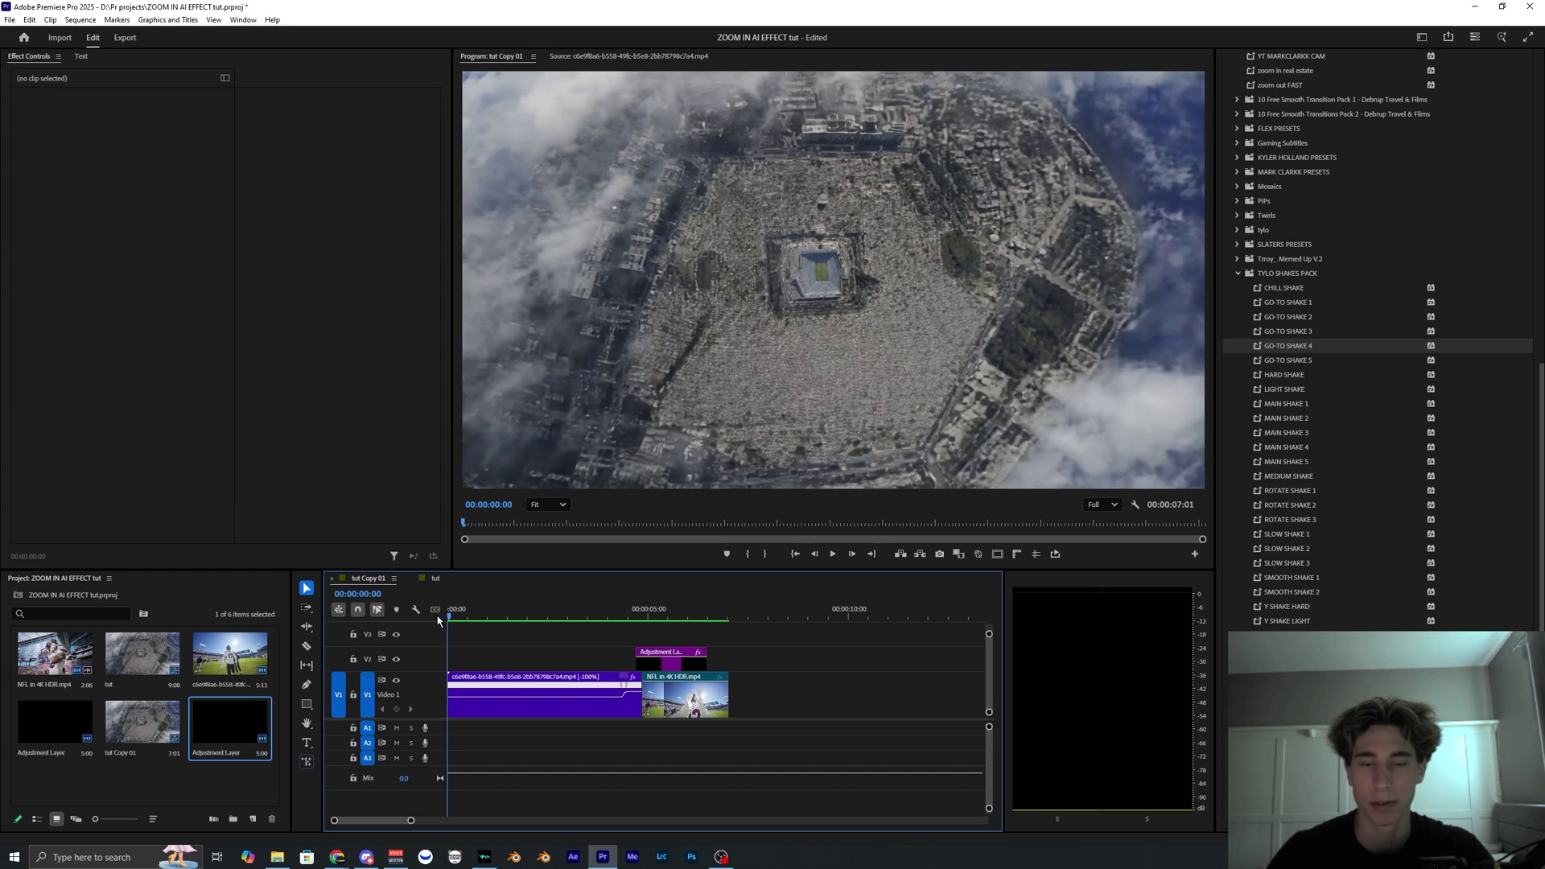
Select the reversed zoom clip on Video 1 and save the project
{"action": "left_click", "coordinate": [500, 686]}
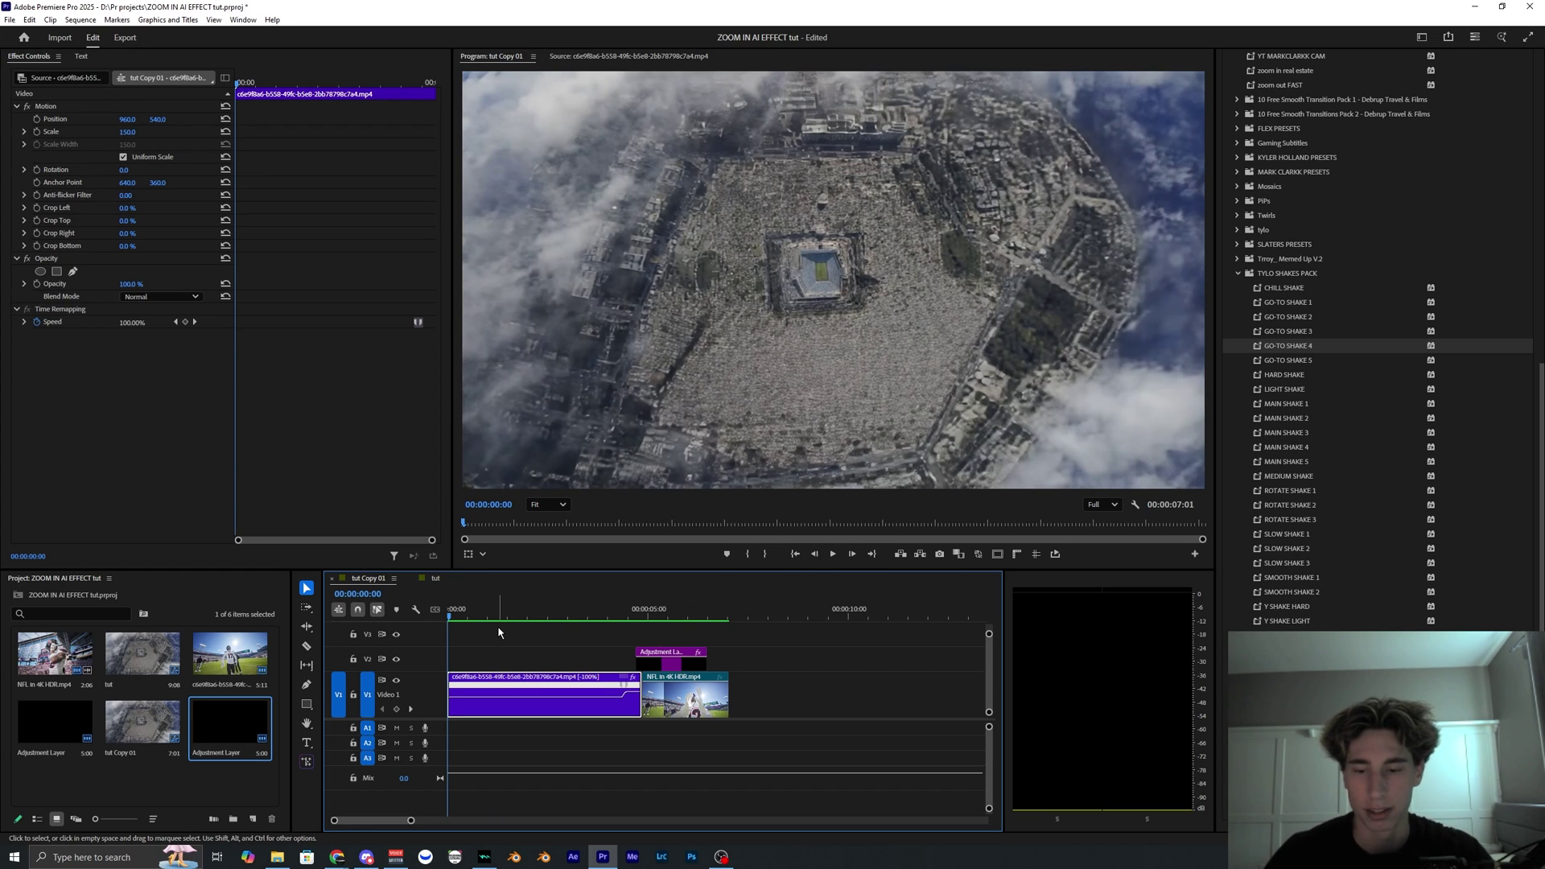
{"action": "left_click", "coordinate": [500, 634]}
{"action": "left_click", "coordinate": [505, 692]}
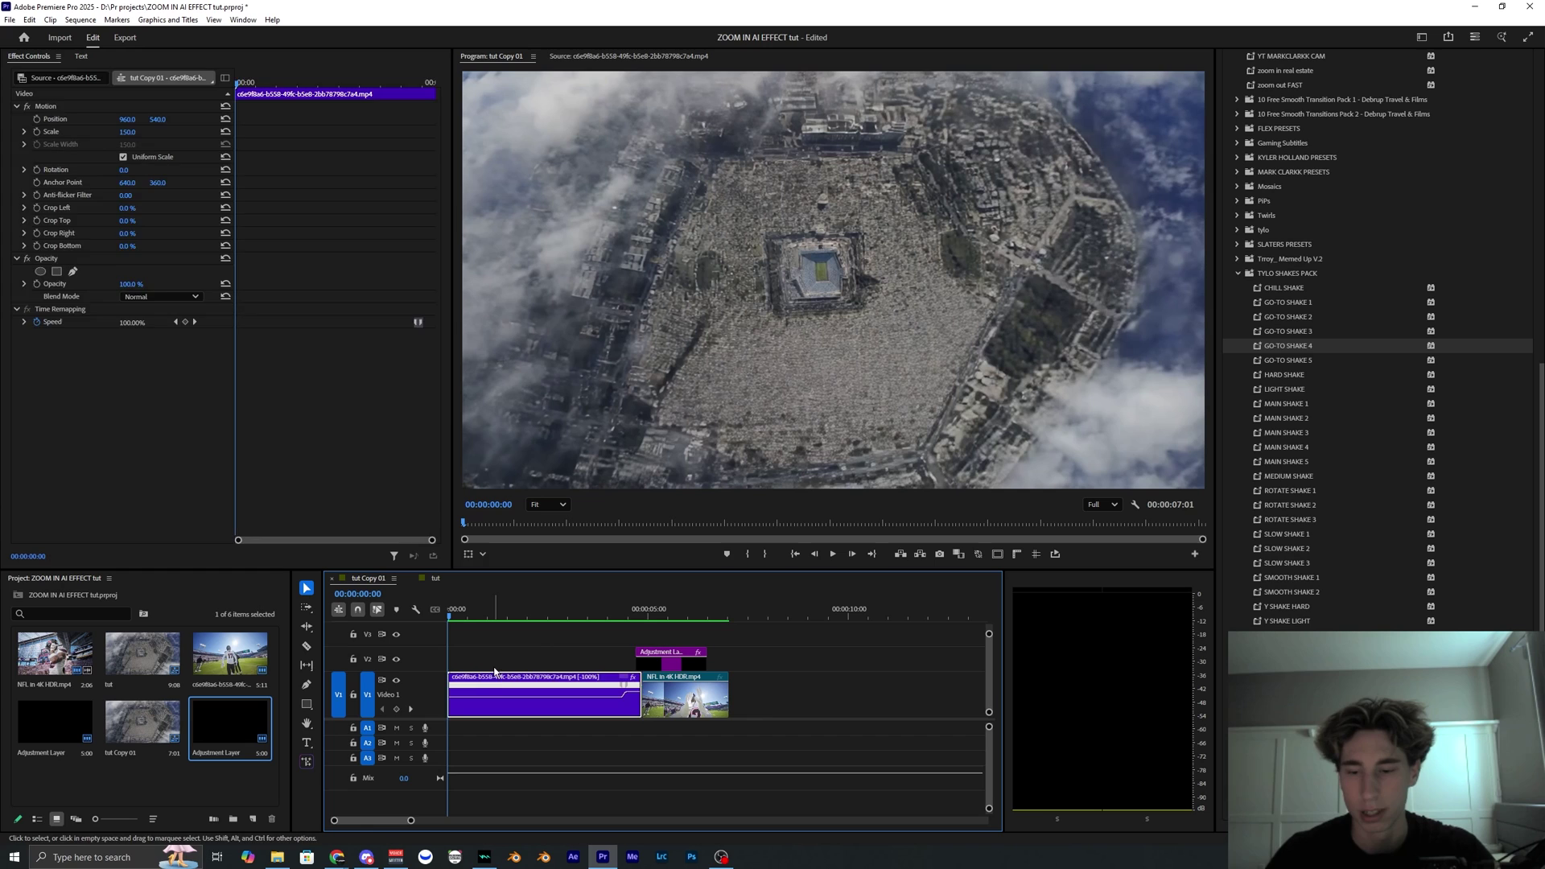
{"action": "key", "text": "ctrl+s"}
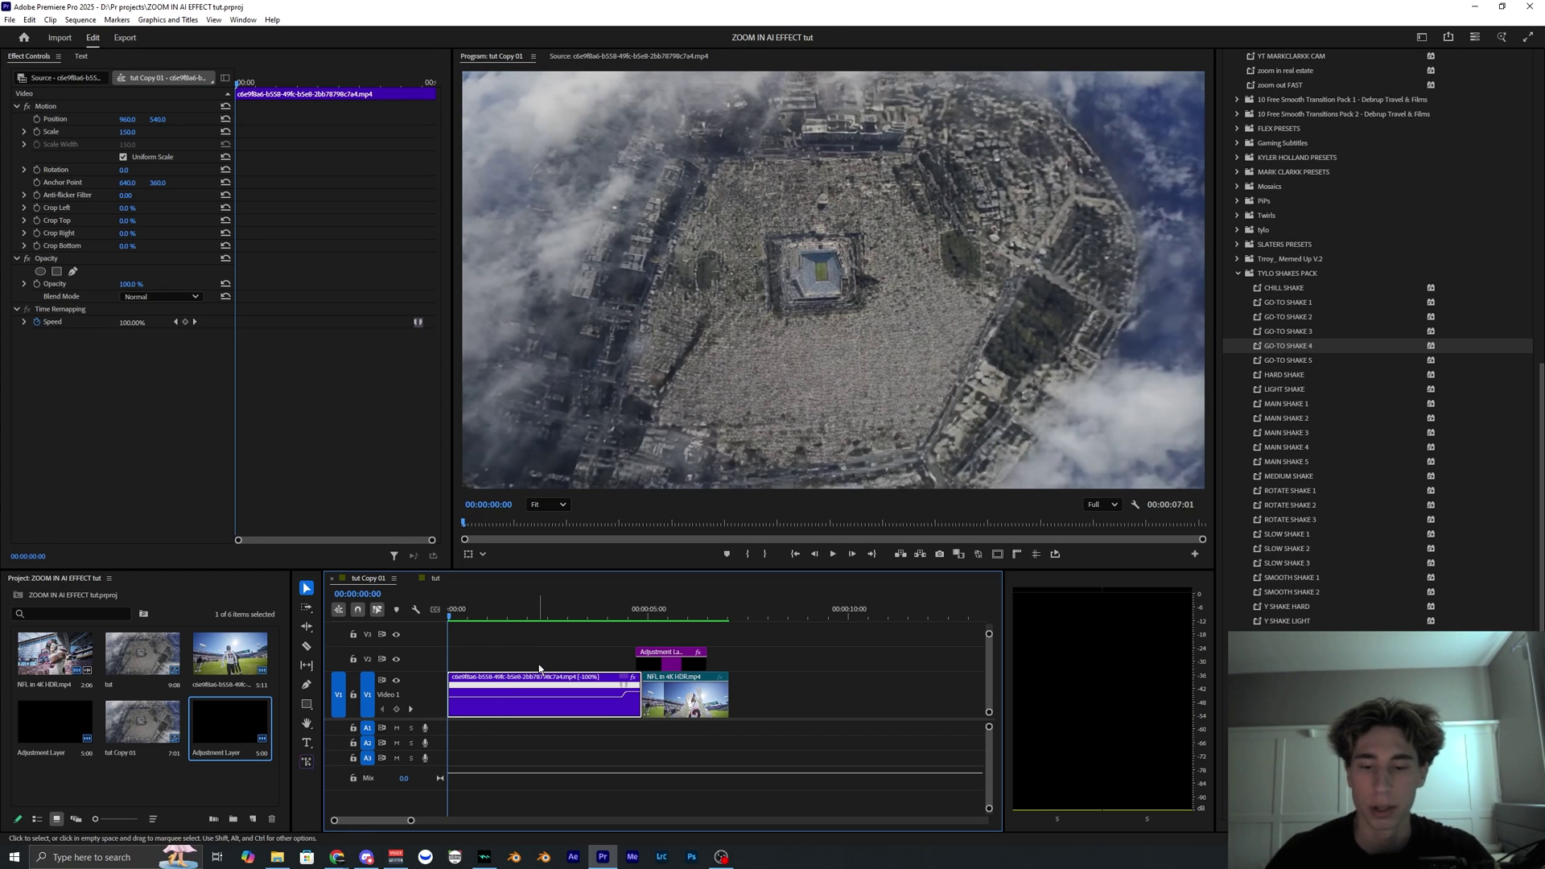
{"action": "left_click", "coordinate": [574, 647]}
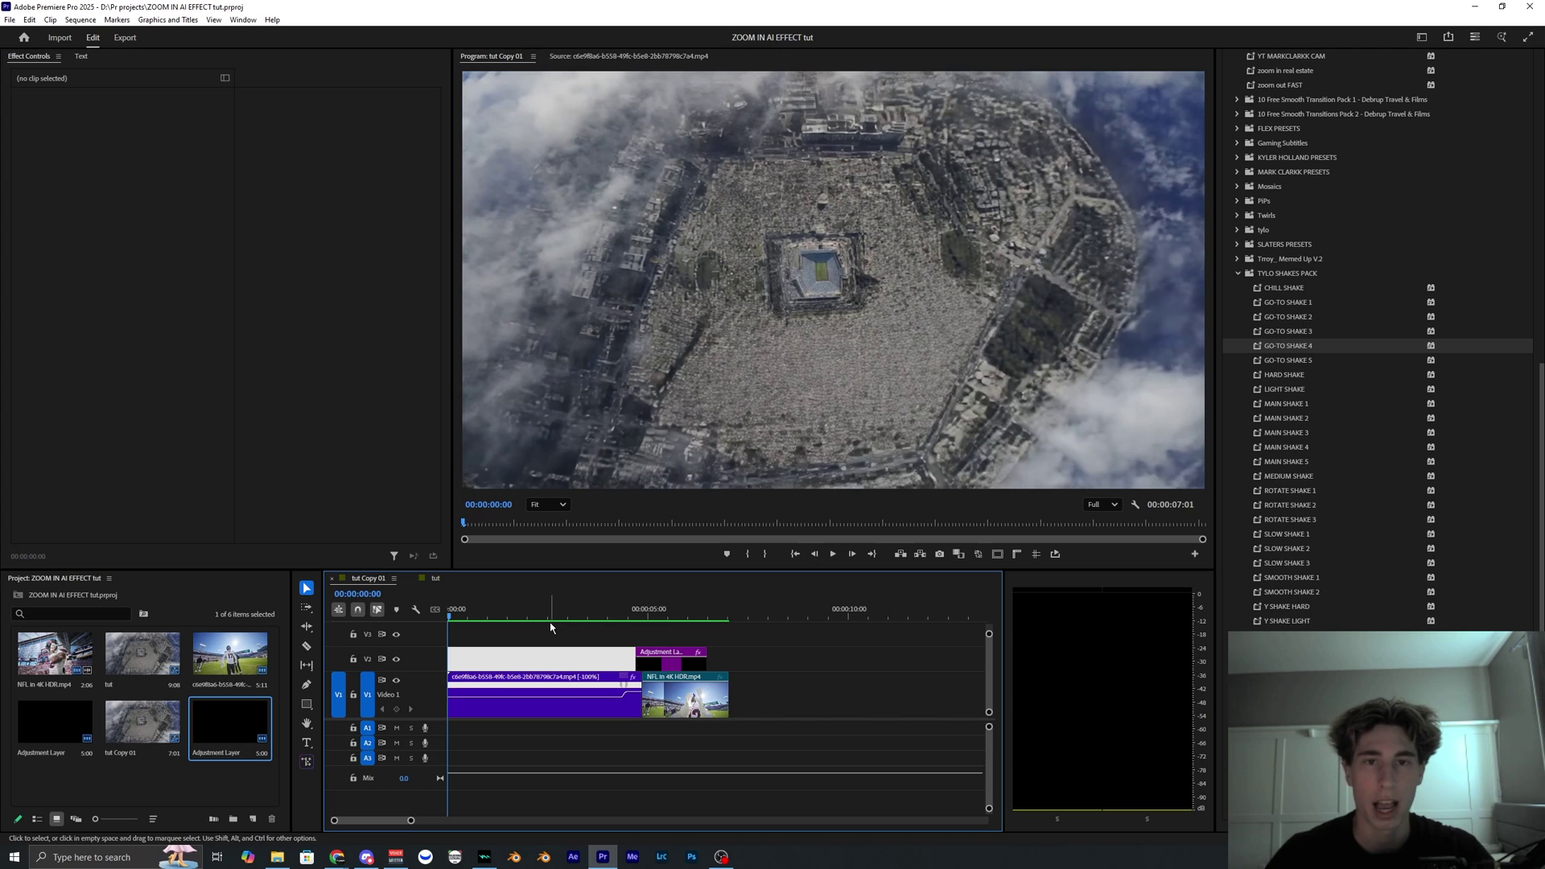
{"action": "left_click", "coordinate": [499, 678]}
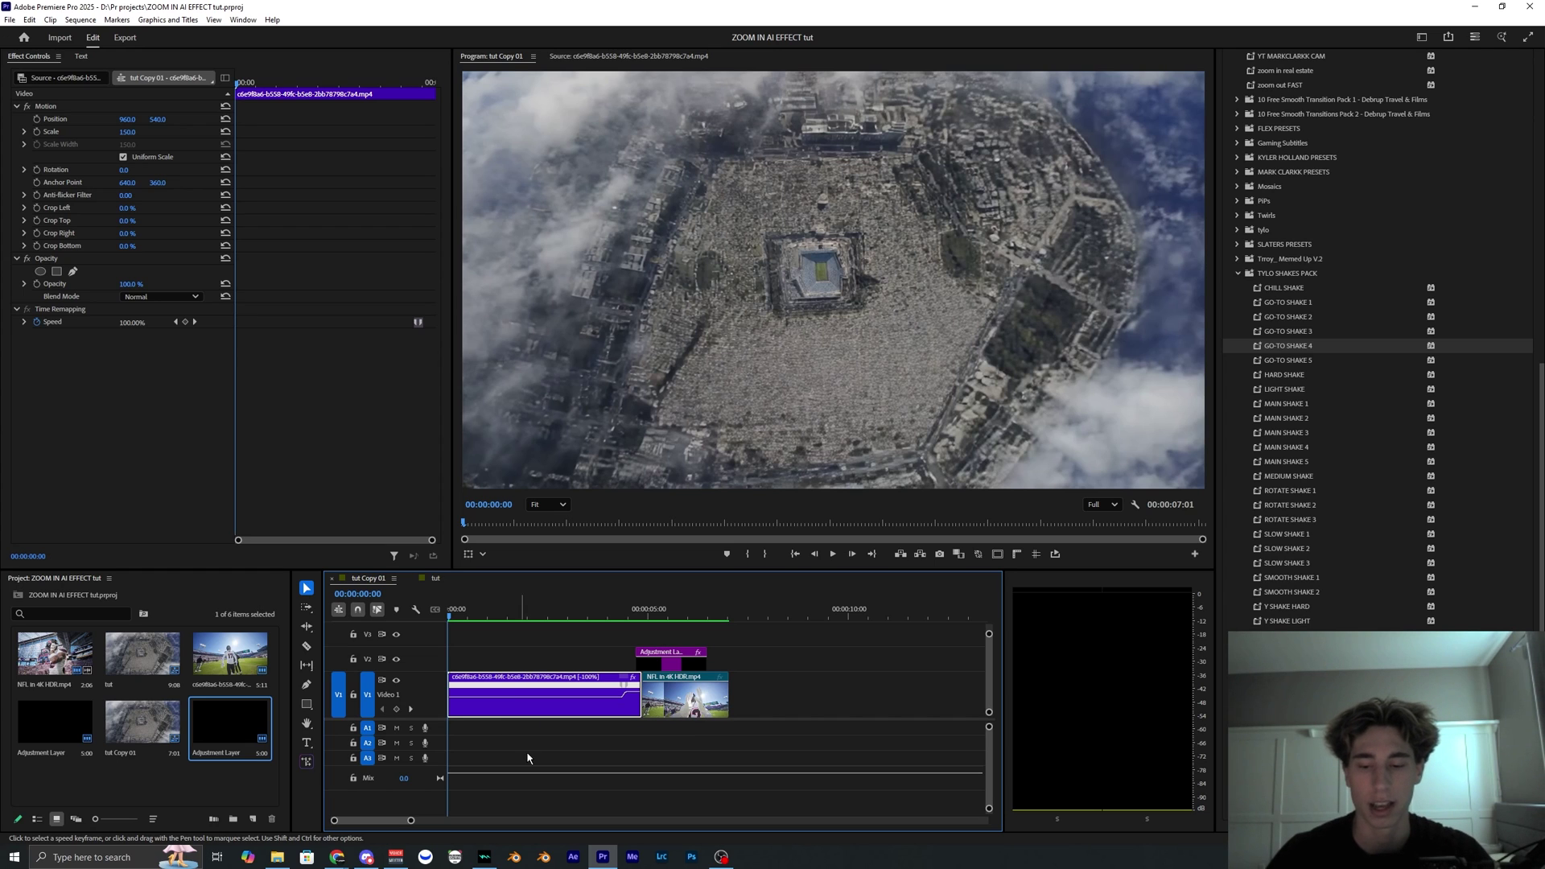
{"action": "left_click", "coordinate": [532, 636]}
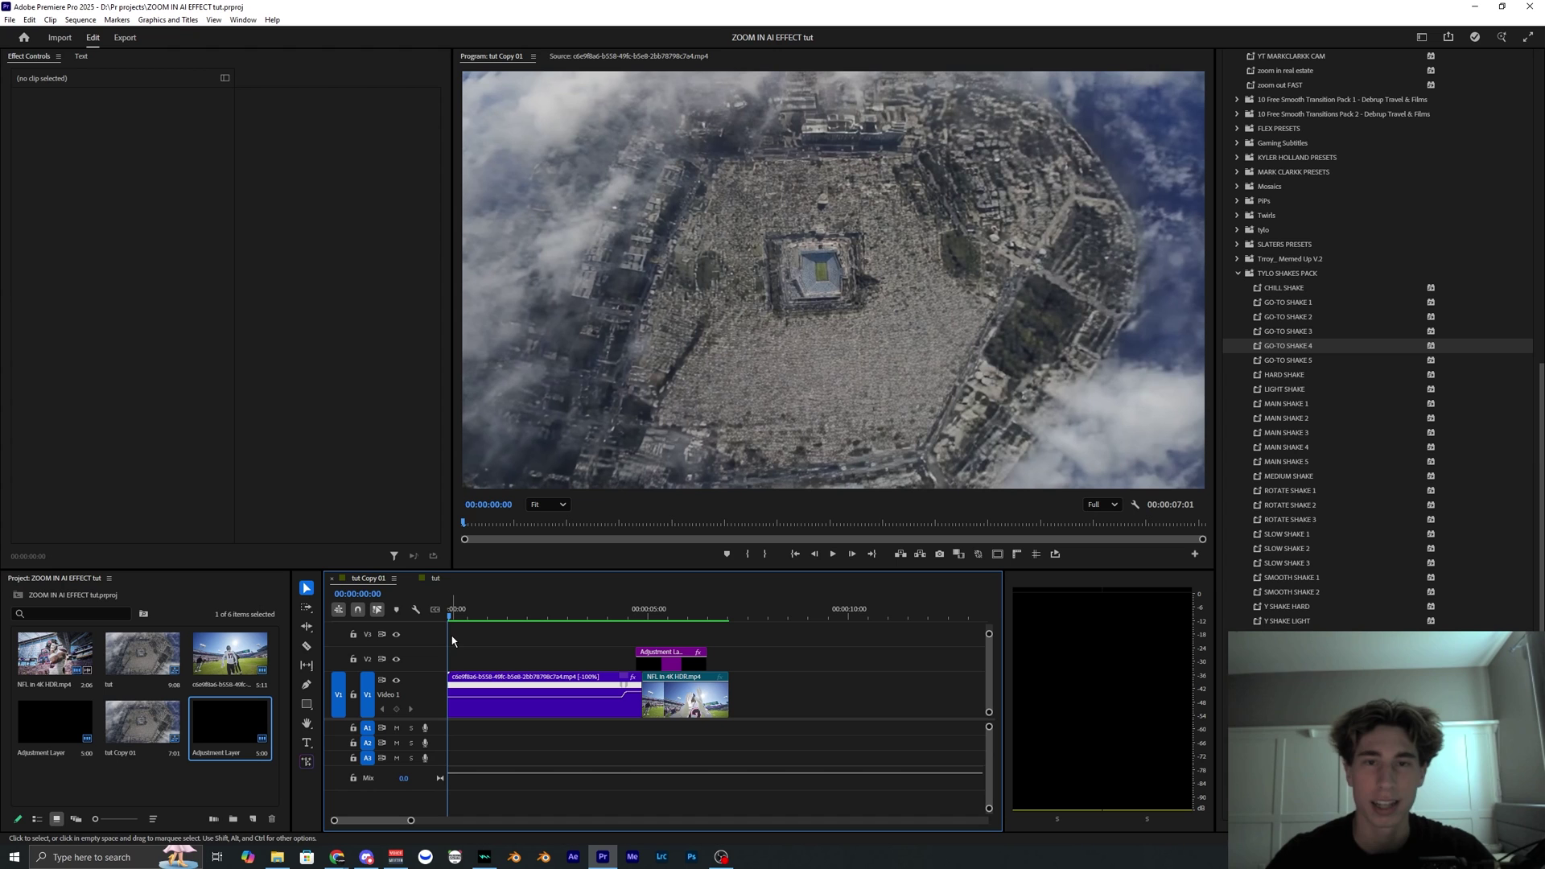
Scrub through the reversed clip from its start to 00:00:02:29 to review the zoom into the stadium
{"action": "left_click", "coordinate": [490, 659]}
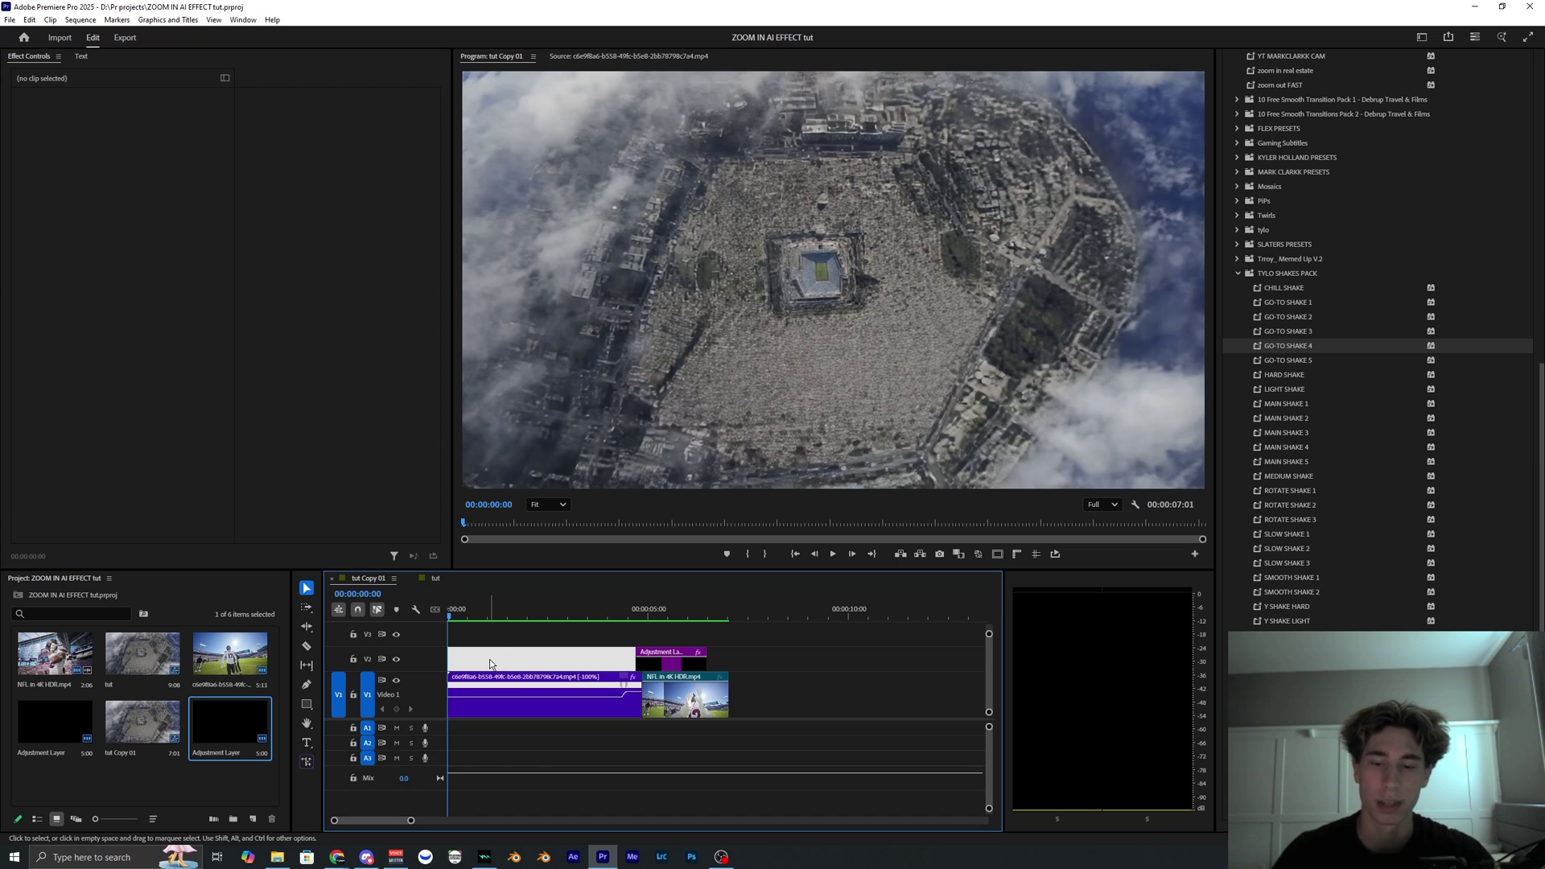
{"action": "left_click", "coordinate": [523, 616]}
{"action": "left_click_drag", "start_coordinate": [523, 616], "coordinate": [568, 609]}
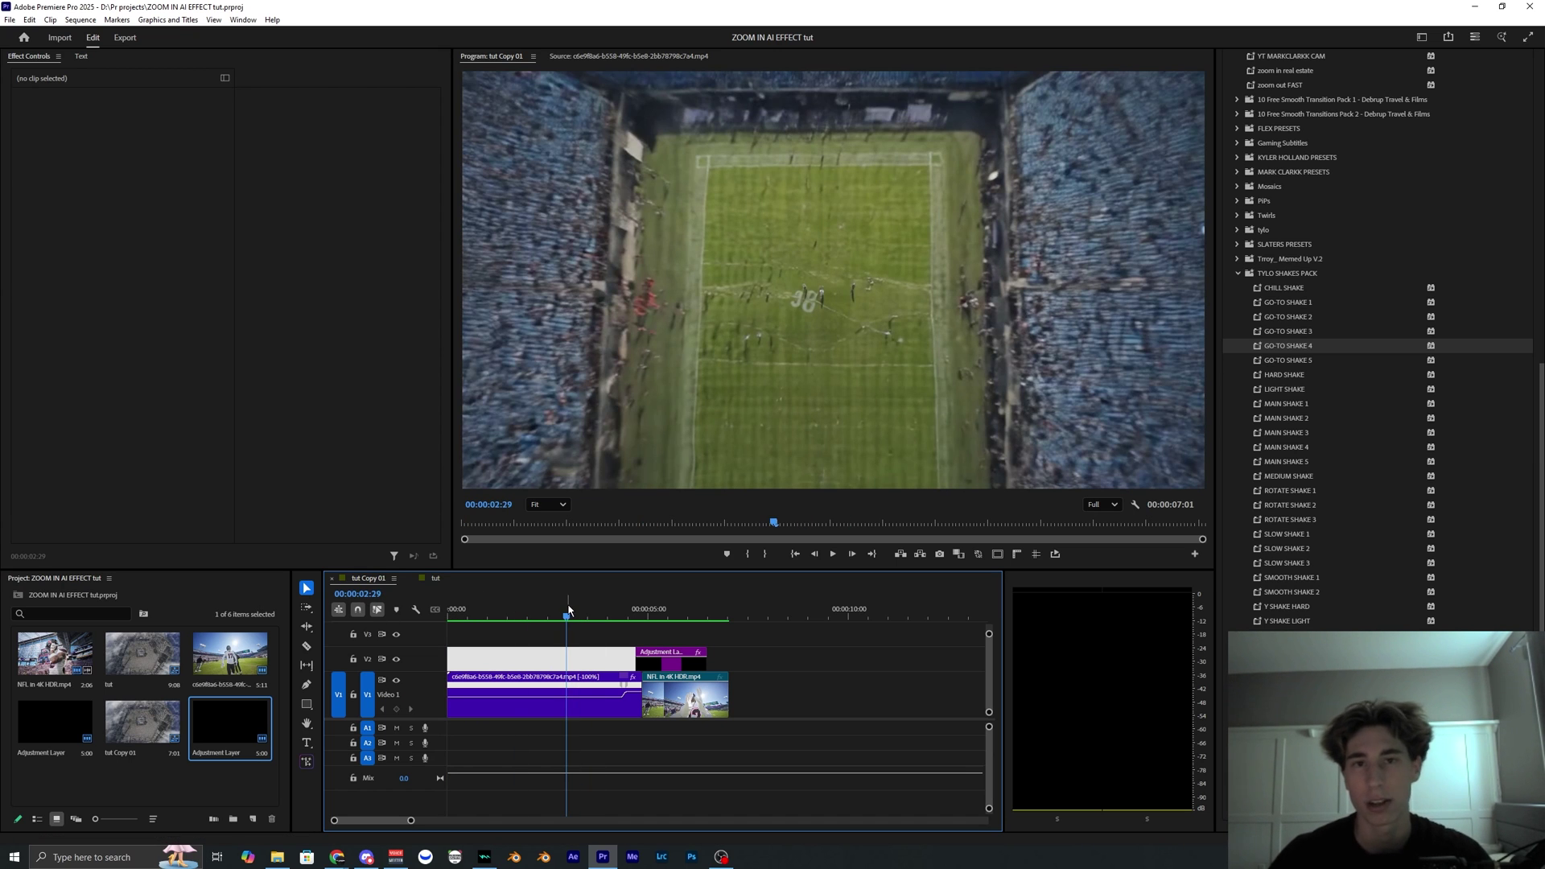